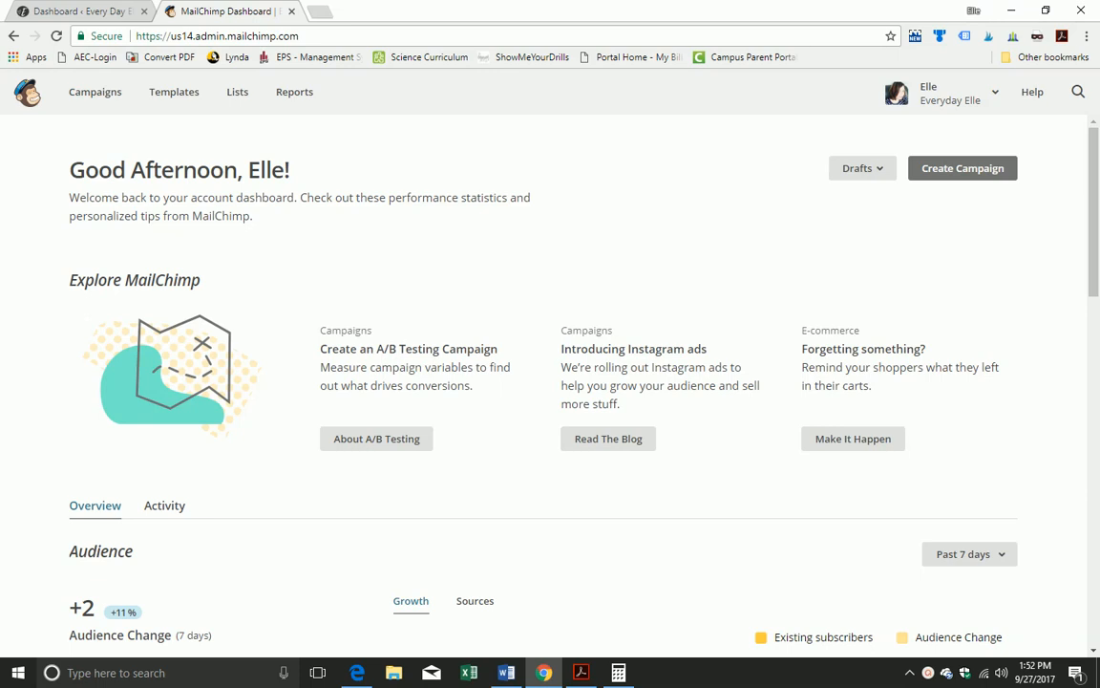
Step: Open the live Every Day Elle site in a new tab from the WordPress admin
{"action": "left_click", "coordinate": [86, 11]}
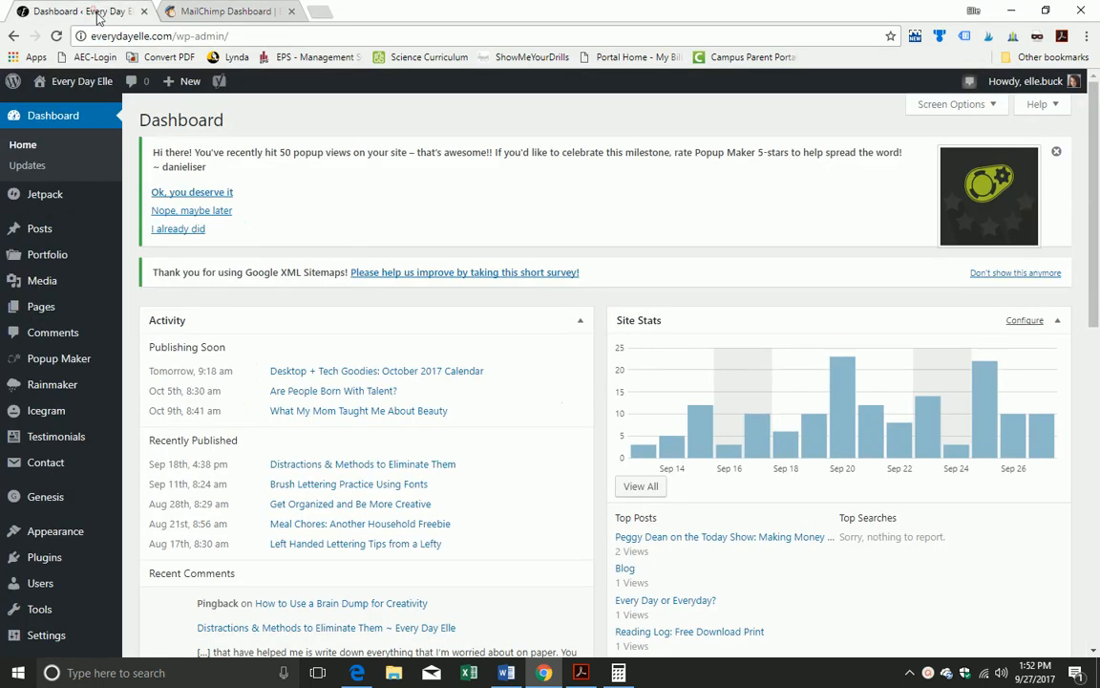
{"action": "mouse_move", "coordinate": [82, 82]}
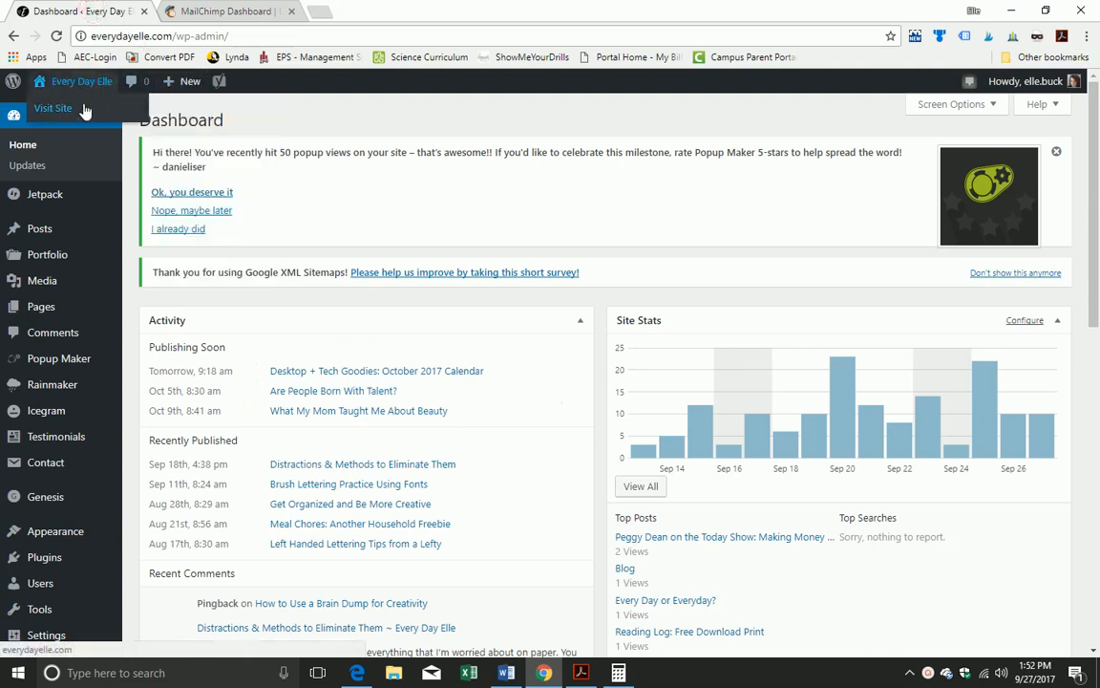
{"action": "right_click", "coordinate": [84, 114]}
{"action": "left_click", "coordinate": [115, 120]}
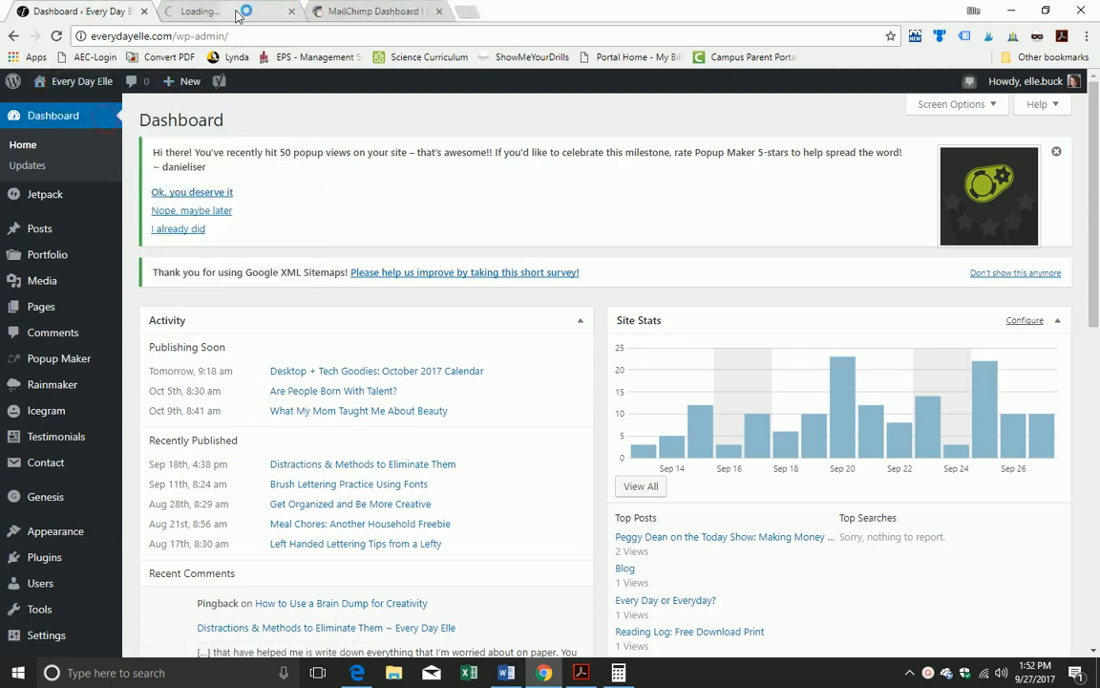
{"action": "left_click", "coordinate": [237, 12]}
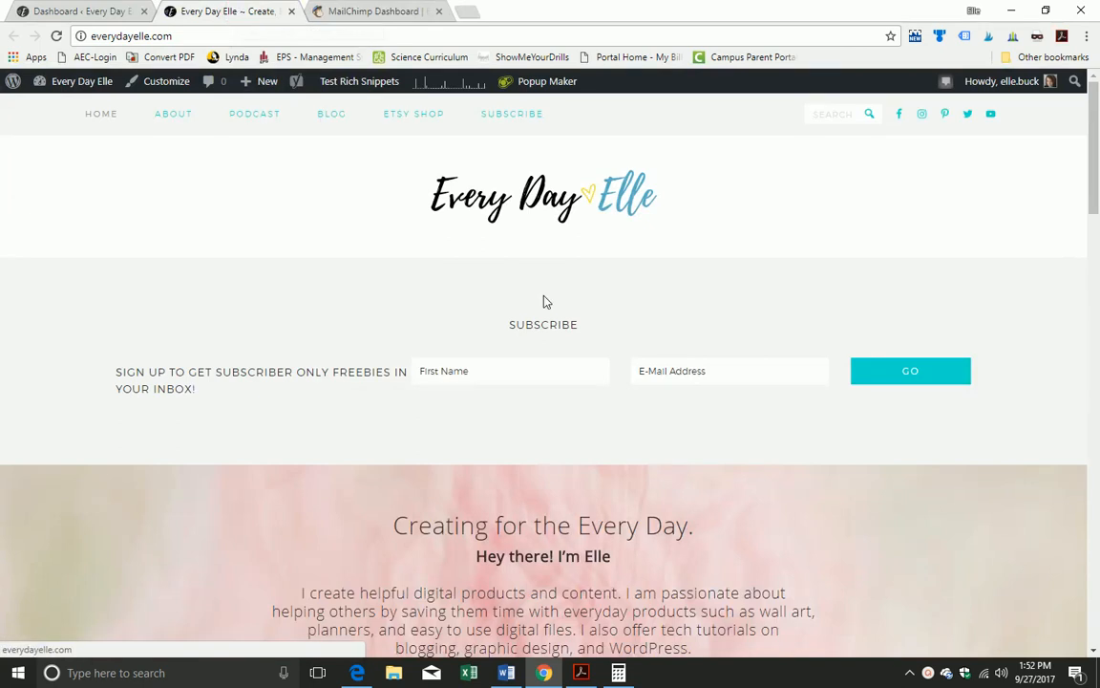
Step: Bring up the site's current 'Get the Freebies!' subscribe popup, then close it
{"action": "scroll", "coordinate": [546, 302], "scroll_direction": "down", "scroll_amount": 4}
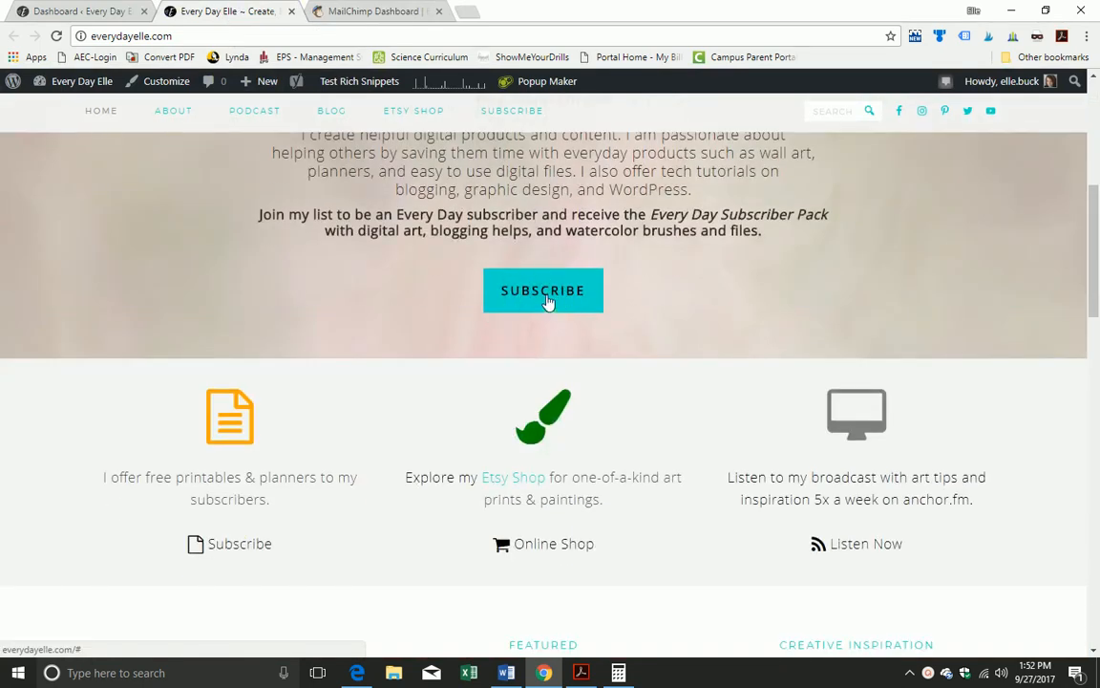
{"action": "left_click", "coordinate": [546, 299]}
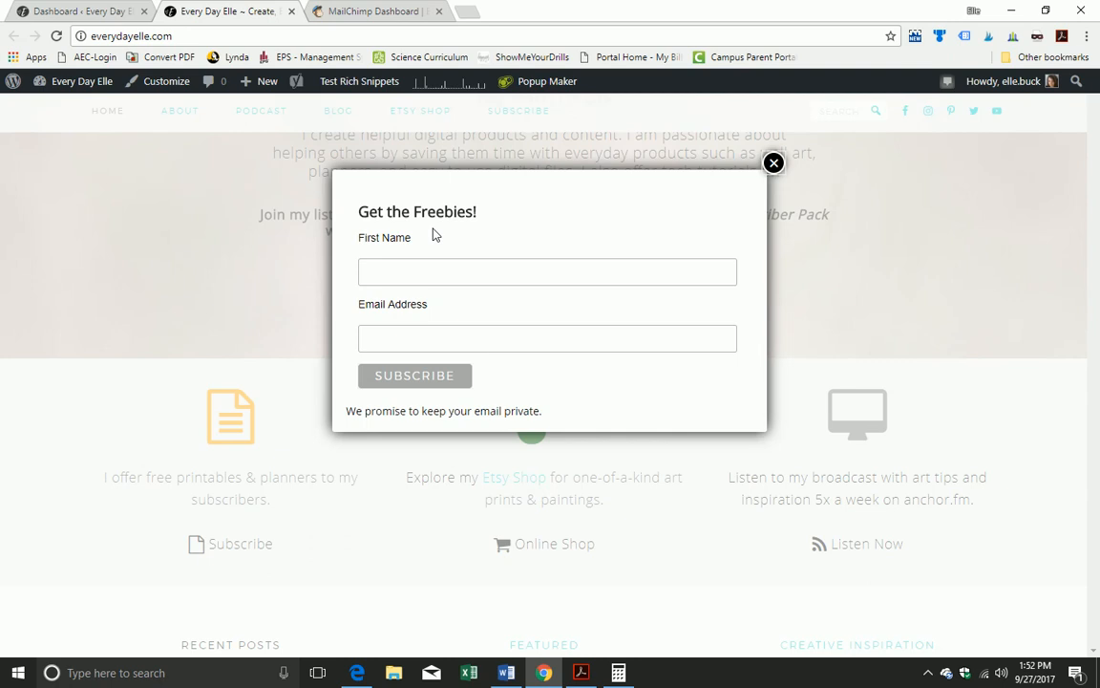
{"action": "left_click", "coordinate": [774, 165]}
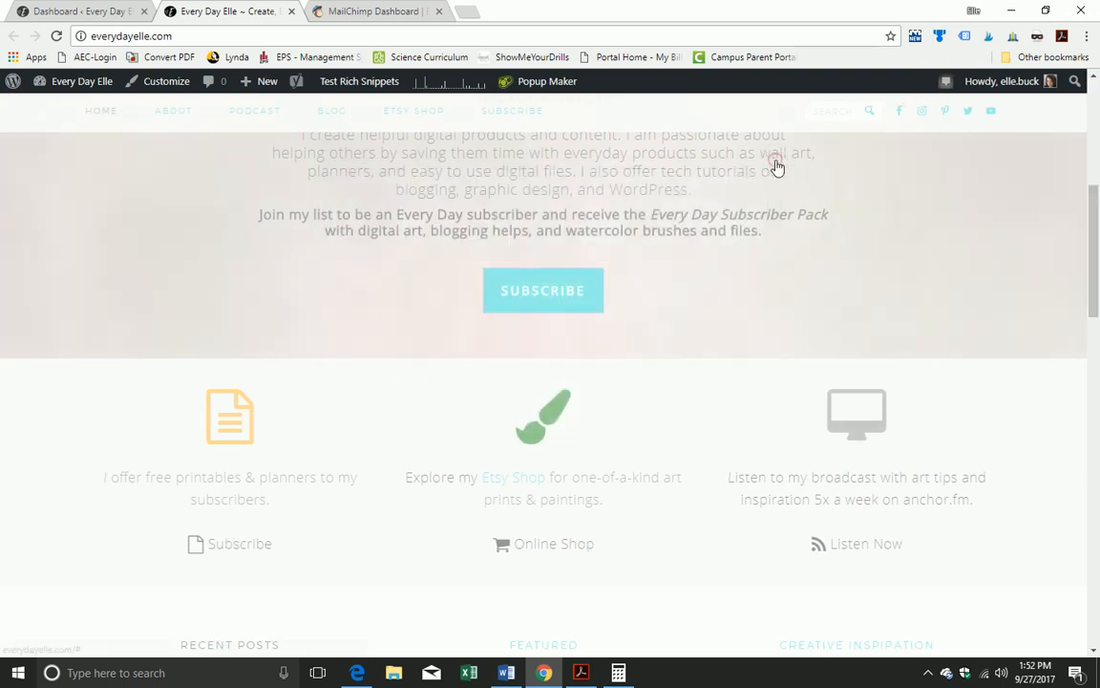
{"action": "scroll", "coordinate": [591, 356], "scroll_direction": "up", "scroll_amount": 2}
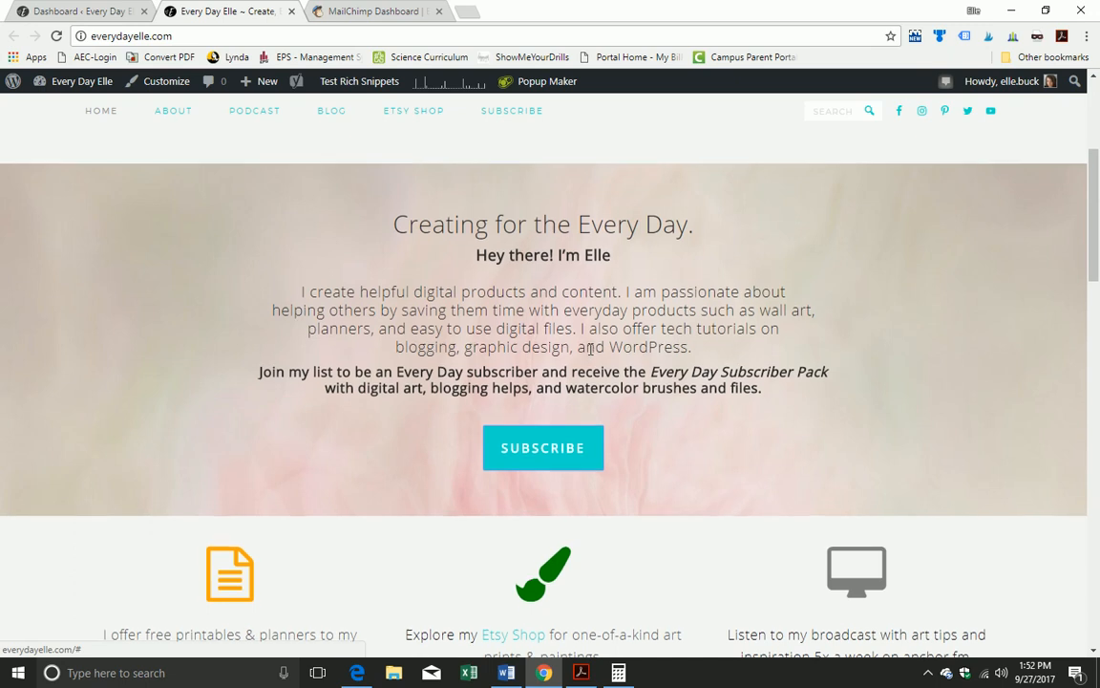
{"action": "scroll", "coordinate": [591, 349], "scroll_direction": "up", "scroll_amount": 3}
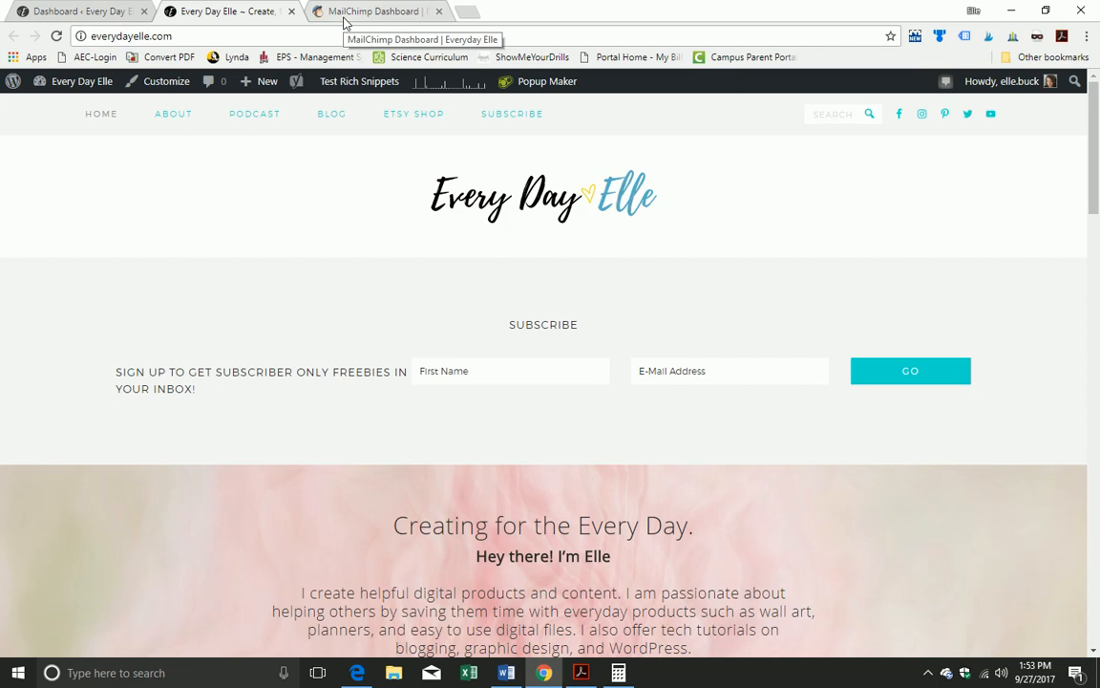
Step: Go to Plugins > Installed Plugins in the admin and scroll to the Popup Maker entry
{"action": "left_click", "coordinate": [86, 12]}
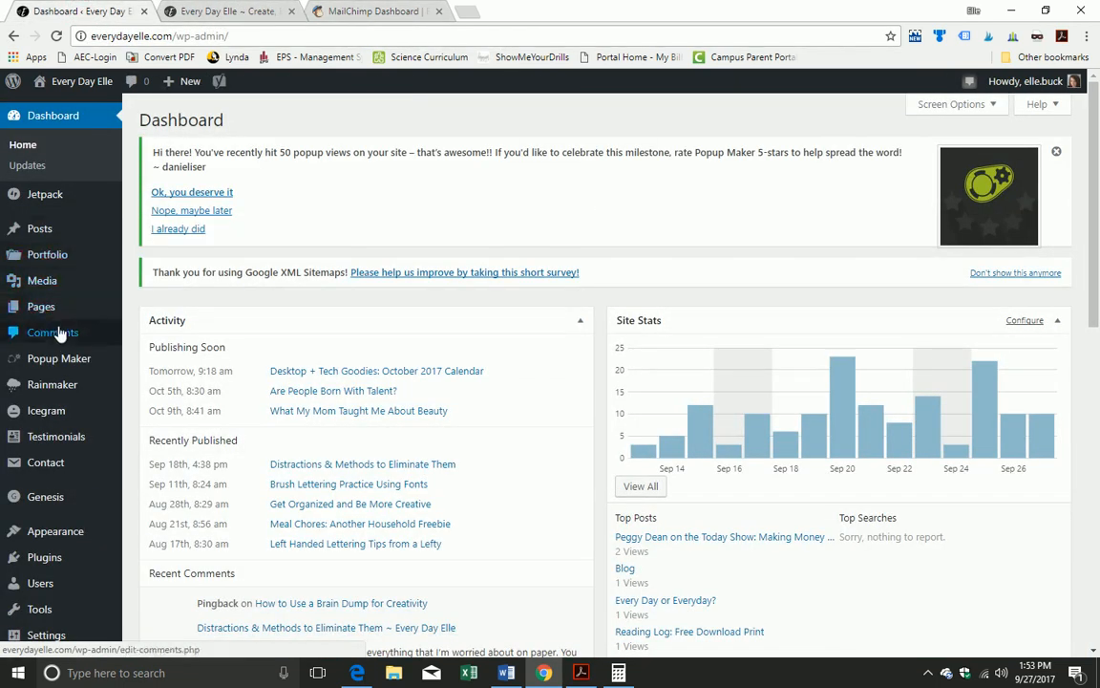
{"action": "mouse_move", "coordinate": [60, 359]}
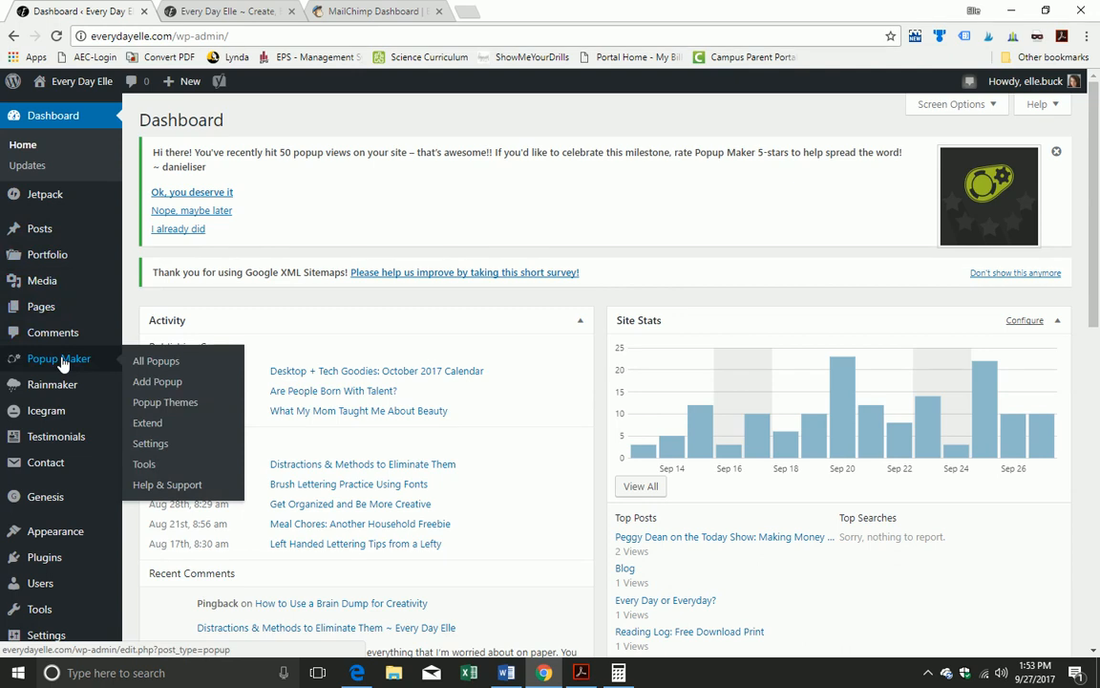
{"action": "left_click", "coordinate": [73, 559]}
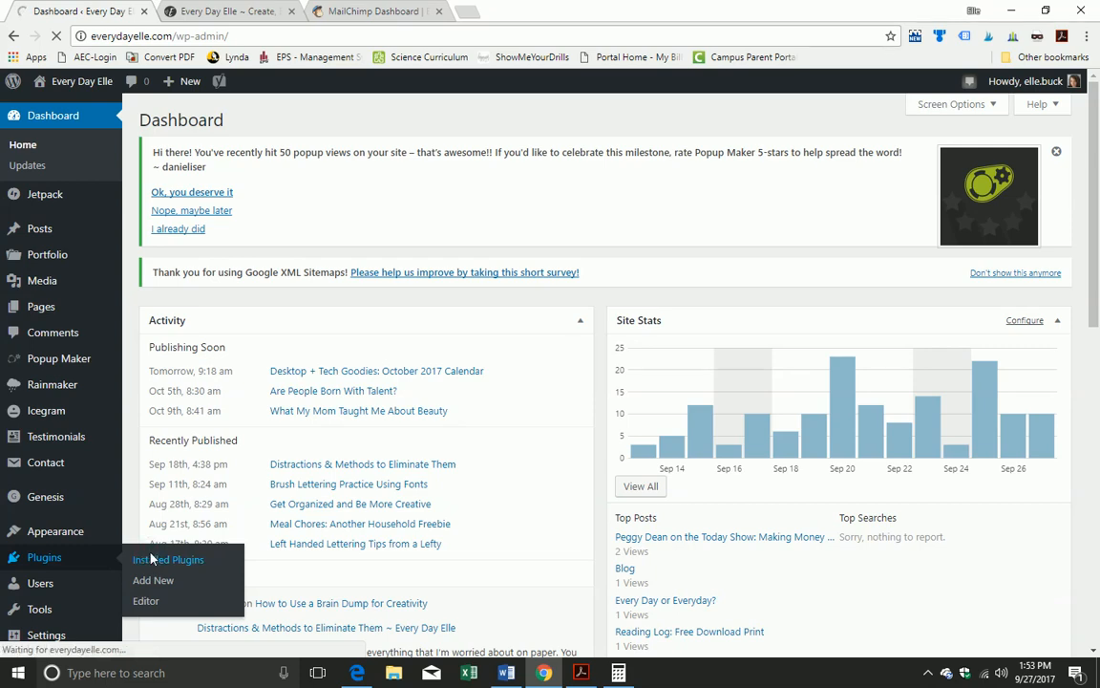
{"action": "scroll", "coordinate": [363, 422], "scroll_direction": "down", "scroll_amount": 2}
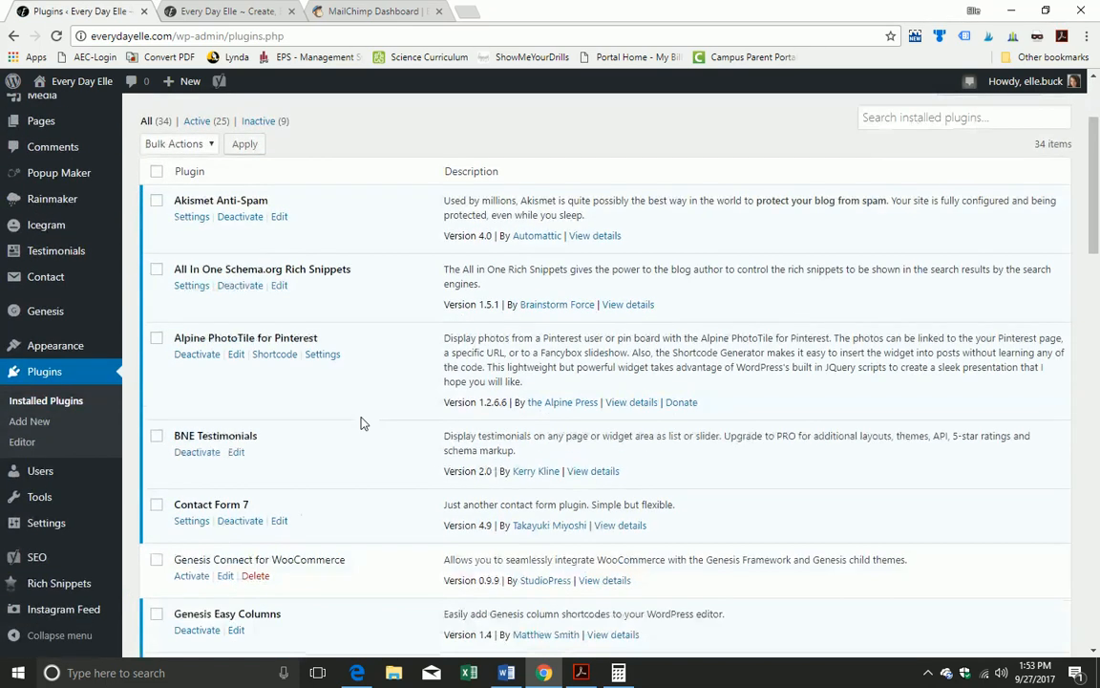
{"action": "scroll", "coordinate": [361, 422], "scroll_direction": "down", "scroll_amount": 6}
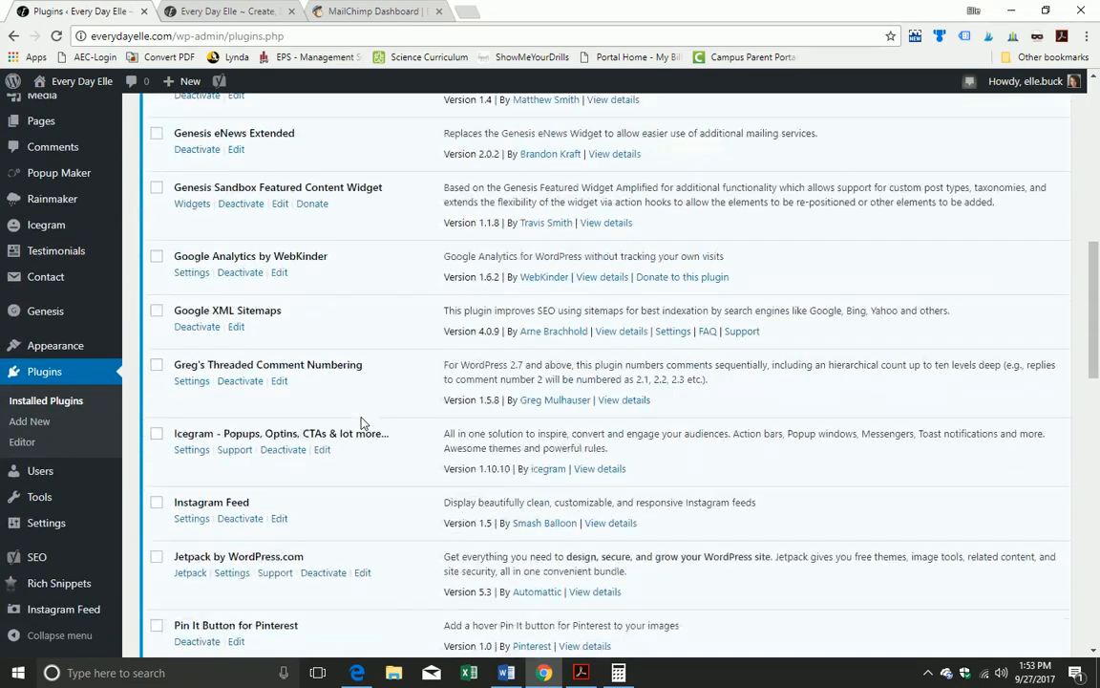
{"action": "scroll", "coordinate": [361, 422], "scroll_direction": "down", "scroll_amount": 5}
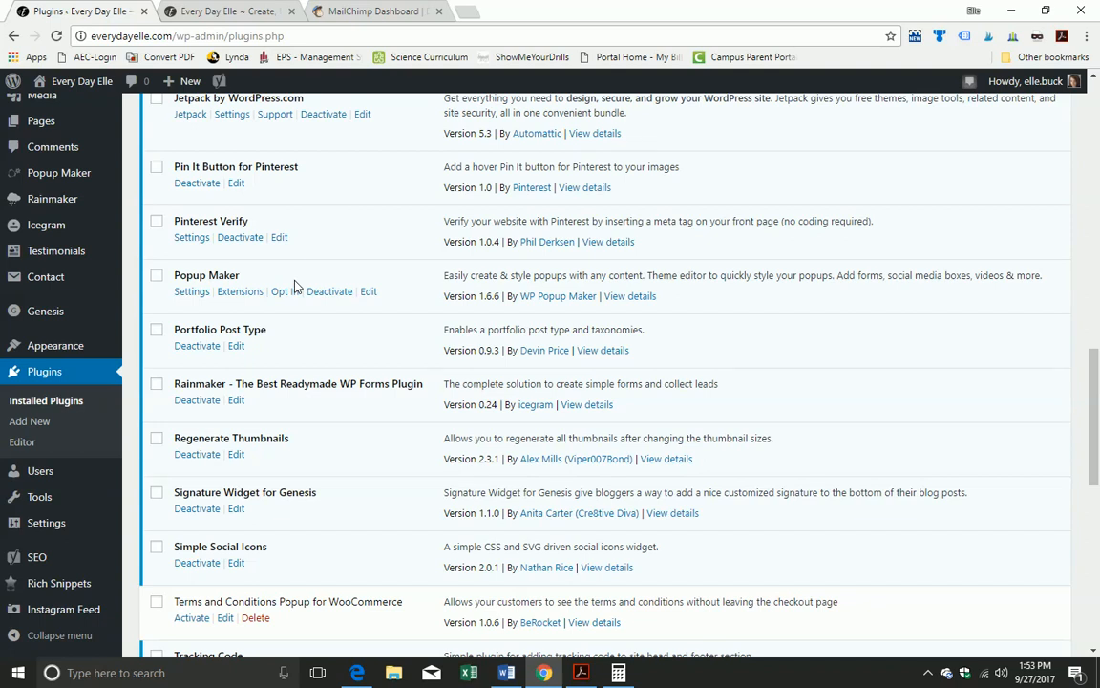
{"action": "scroll", "coordinate": [189, 403], "scroll_direction": "up", "scroll_amount": 3}
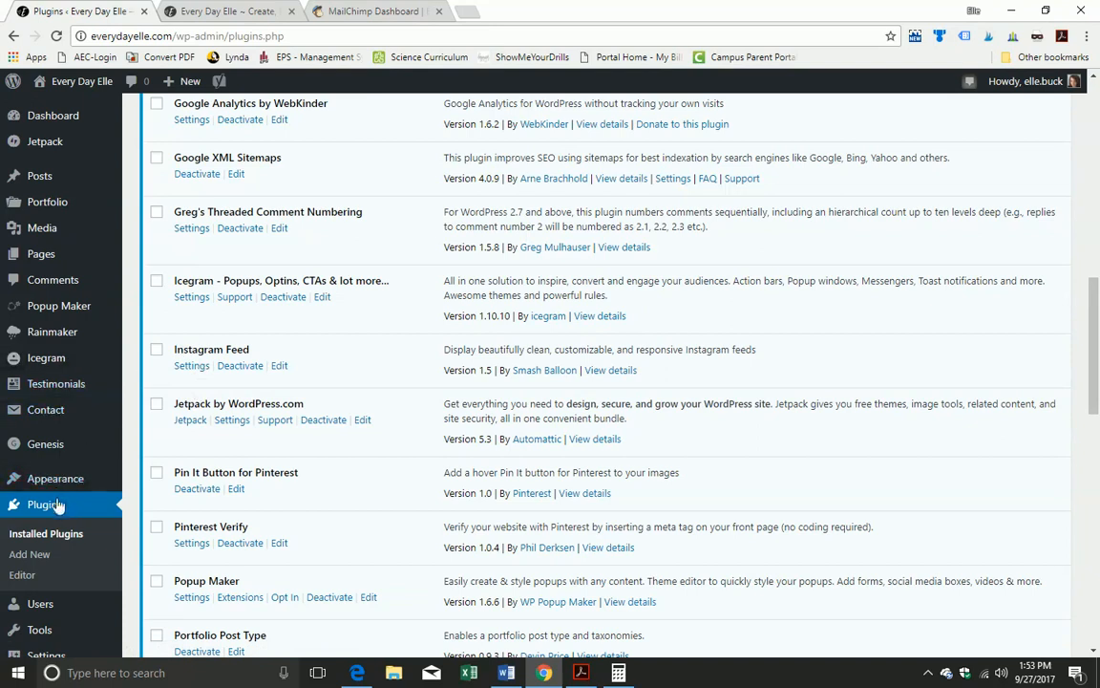
{"action": "scroll", "coordinate": [59, 506], "scroll_direction": "down", "scroll_amount": 2}
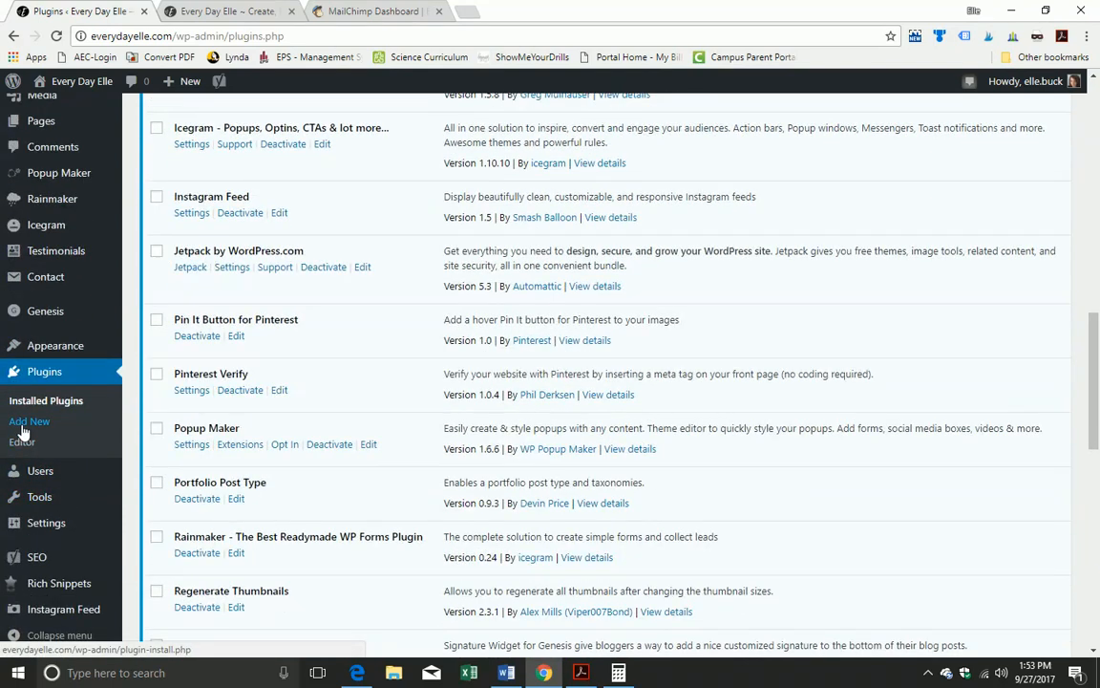
{"action": "scroll", "coordinate": [21, 432], "scroll_direction": "up", "scroll_amount": 2}
{"action": "mouse_move", "coordinate": [59, 305]}
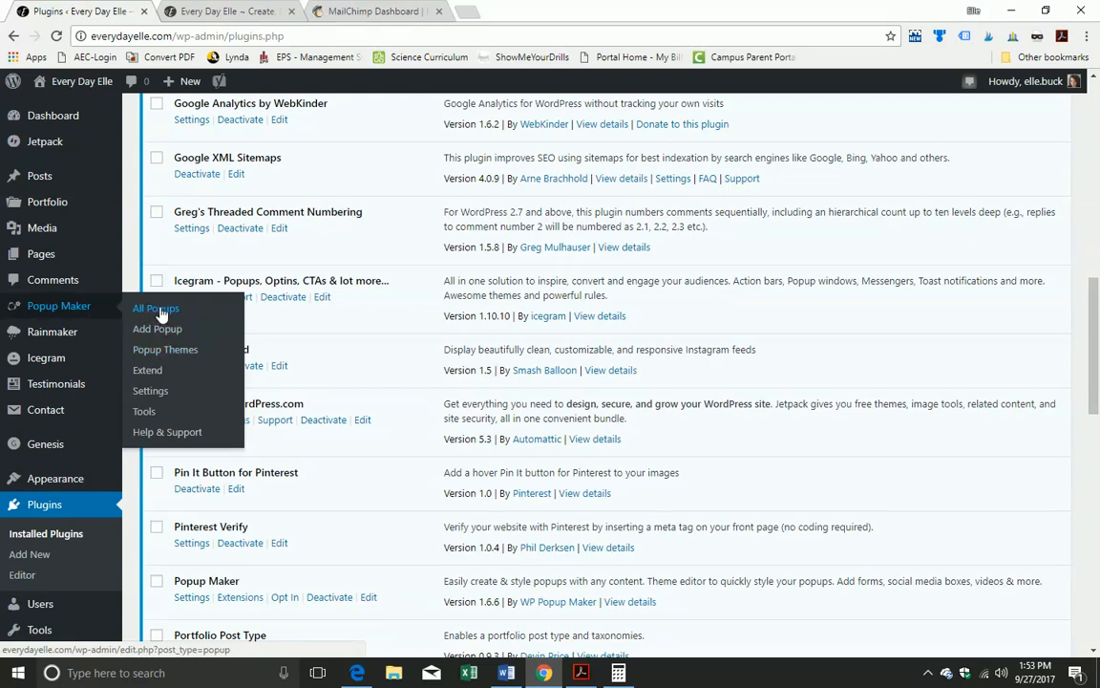
Step: Open the Light Box popup theme for editing from the Popup Themes list
{"action": "left_click", "coordinate": [185, 352]}
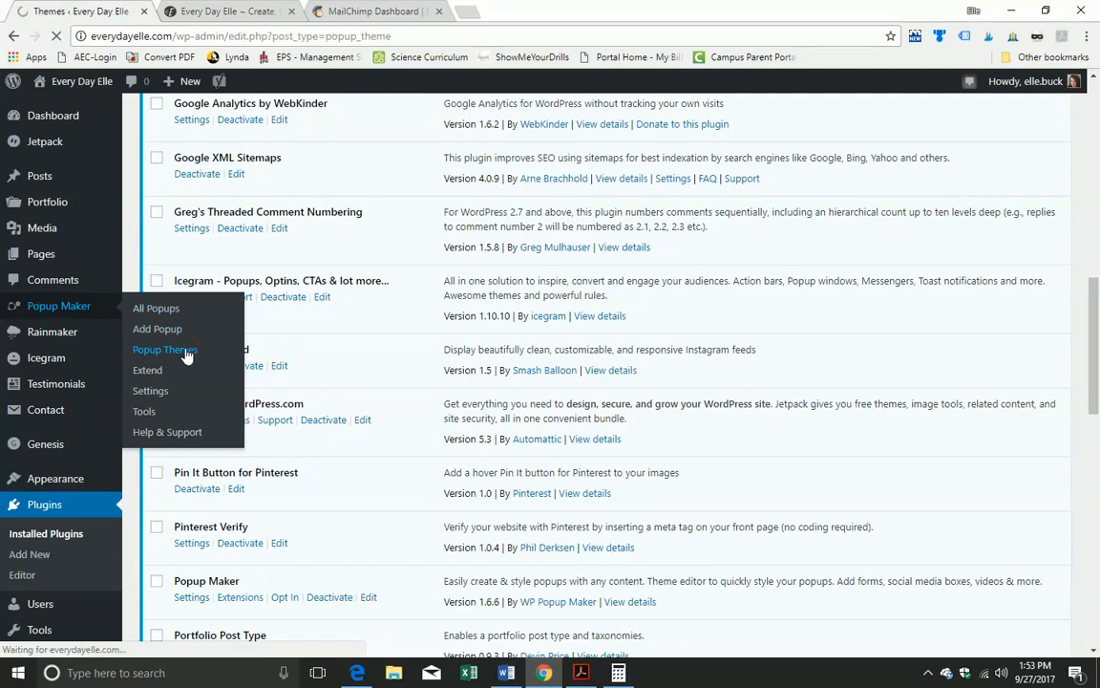
{"action": "scroll", "coordinate": [409, 414], "scroll_direction": "down", "scroll_amount": 1}
{"action": "scroll", "coordinate": [409, 414], "scroll_direction": "down", "scroll_amount": 1}
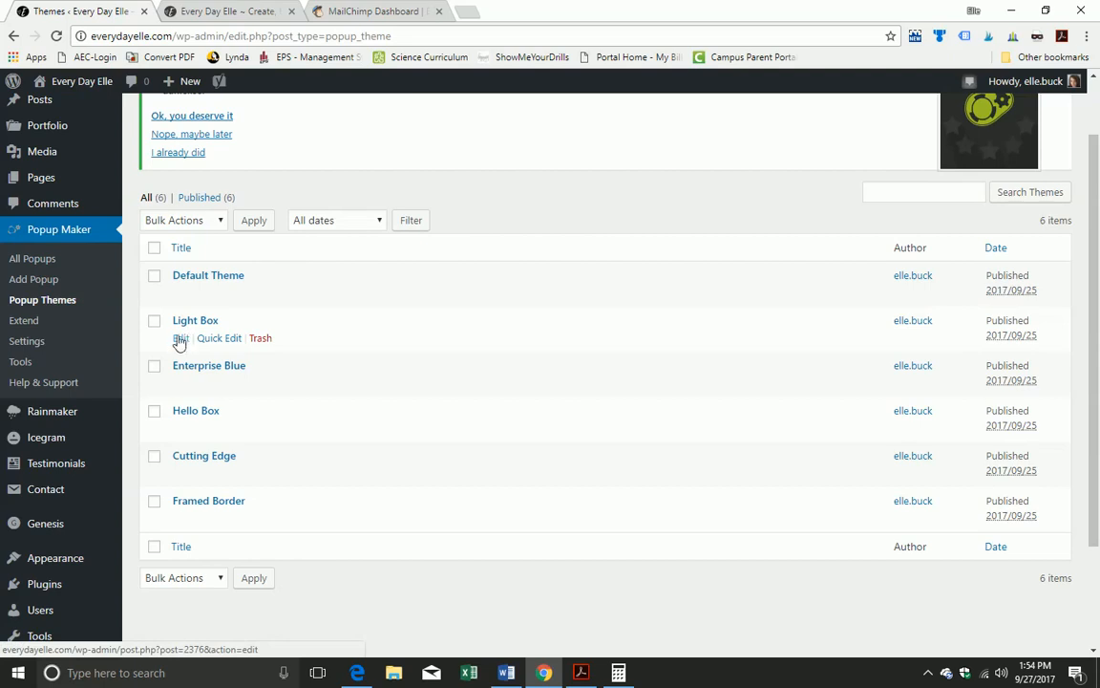
{"action": "left_click", "coordinate": [179, 342]}
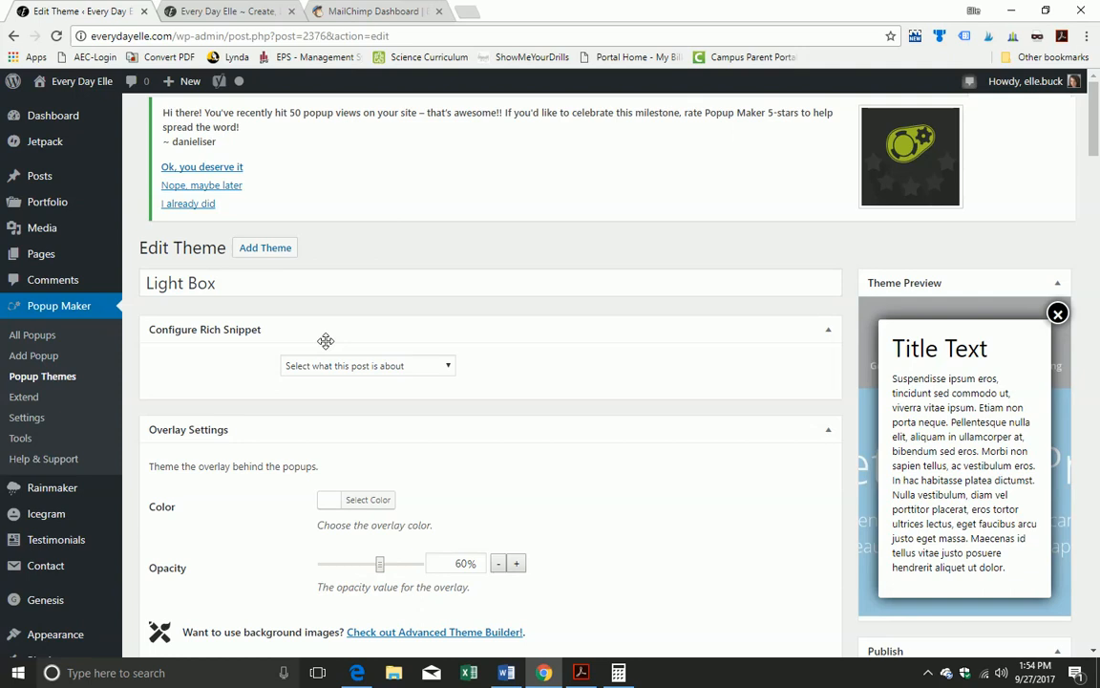
Step: Review the Light Box theme settings and save them with Update
{"action": "scroll", "coordinate": [326, 341], "scroll_direction": "down", "scroll_amount": 5}
{"action": "scroll", "coordinate": [327, 339], "scroll_direction": "up", "scroll_amount": 5}
{"action": "scroll", "coordinate": [211, 354], "scroll_direction": "down", "scroll_amount": 3}
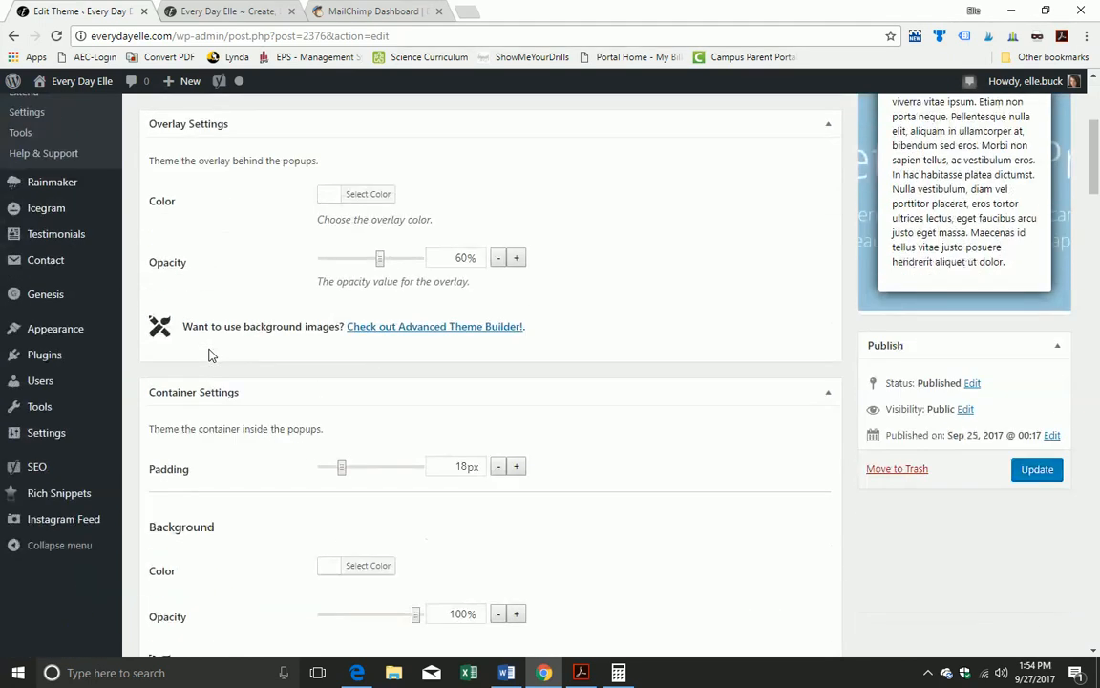
{"action": "scroll", "coordinate": [214, 341], "scroll_direction": "down", "scroll_amount": 2}
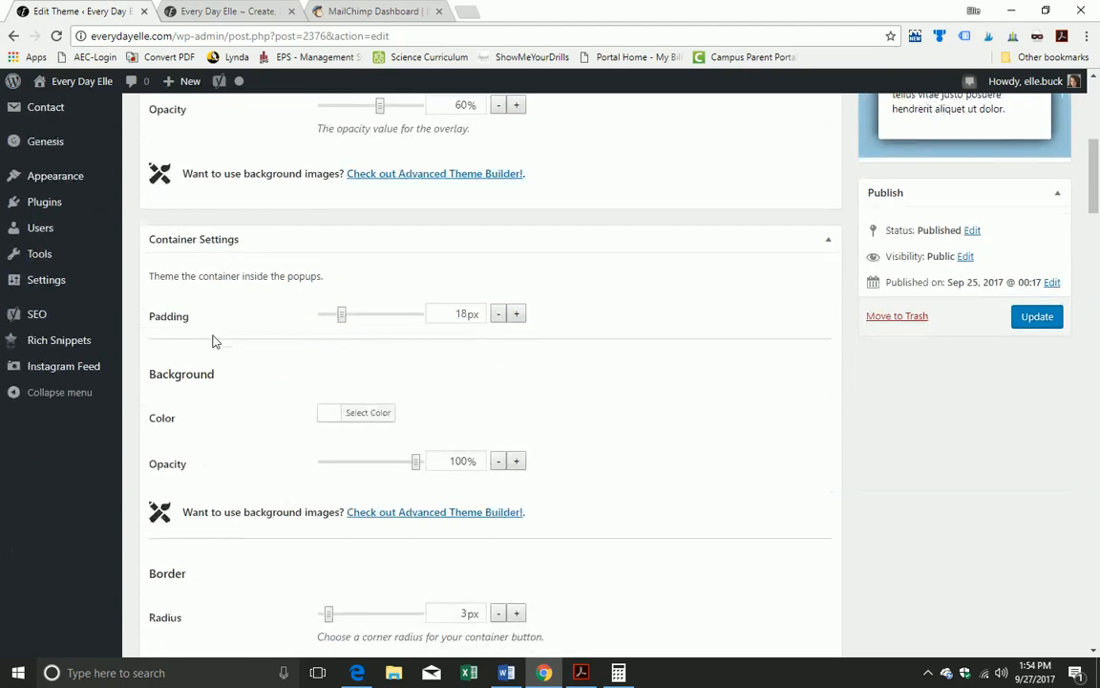
{"action": "scroll", "coordinate": [214, 341], "scroll_direction": "down", "scroll_amount": 3}
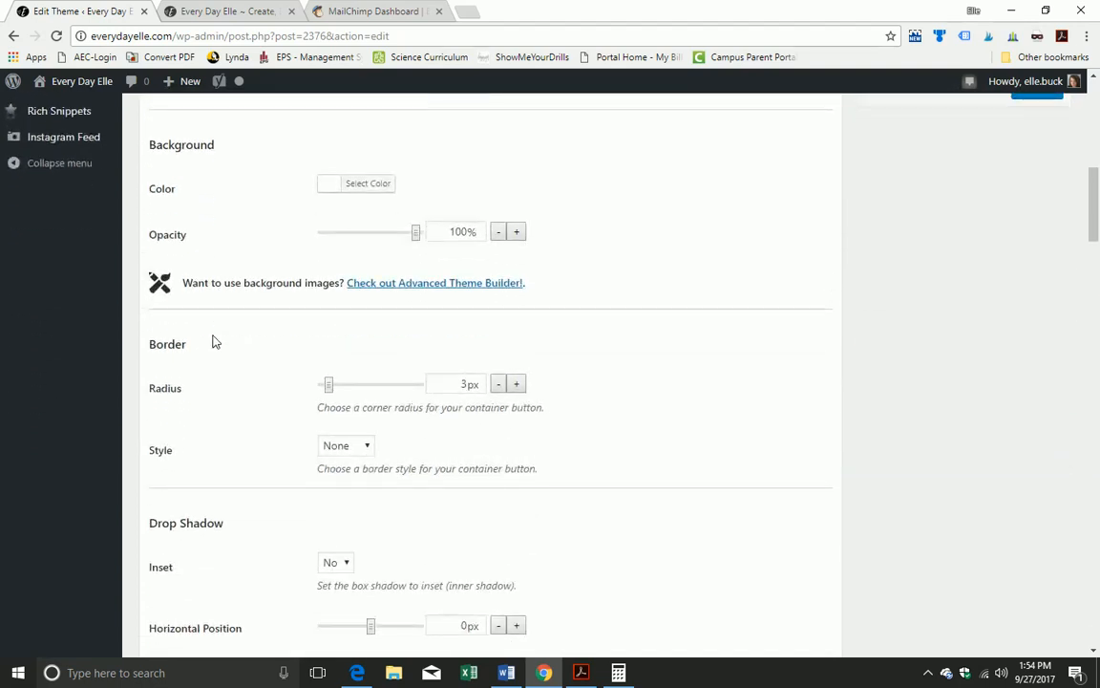
{"action": "scroll", "coordinate": [214, 341], "scroll_direction": "down", "scroll_amount": 6}
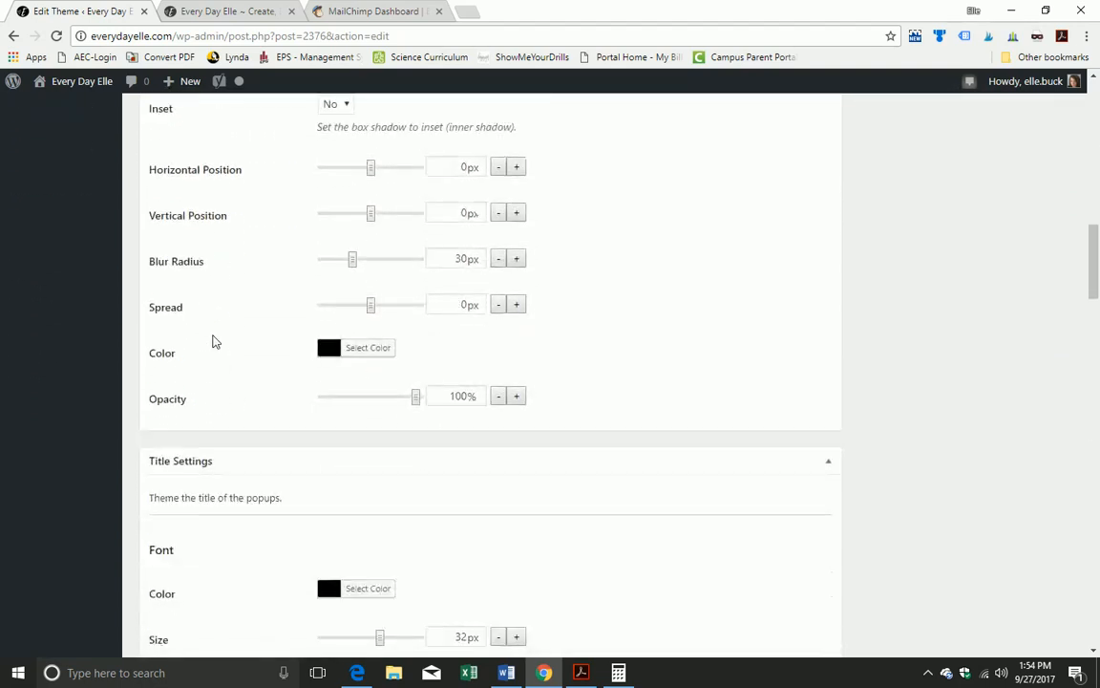
{"action": "scroll", "coordinate": [214, 341], "scroll_direction": "down", "scroll_amount": 4}
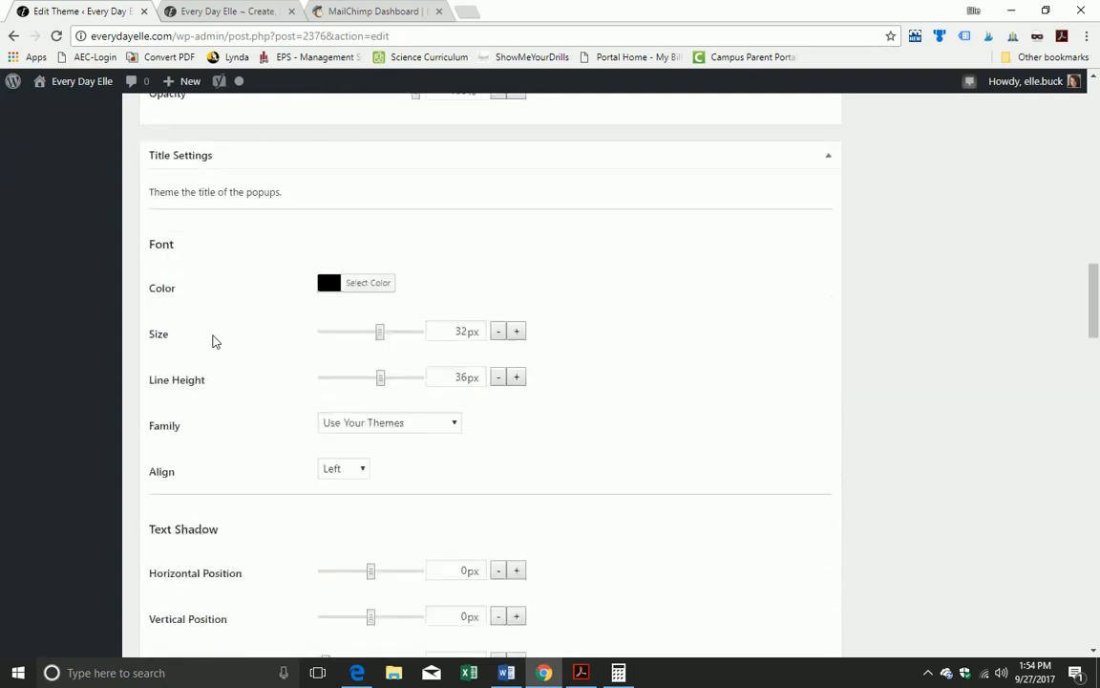
{"action": "scroll", "coordinate": [214, 341], "scroll_direction": "down", "scroll_amount": 7}
{"action": "scroll", "coordinate": [214, 341], "scroll_direction": "down", "scroll_amount": 3}
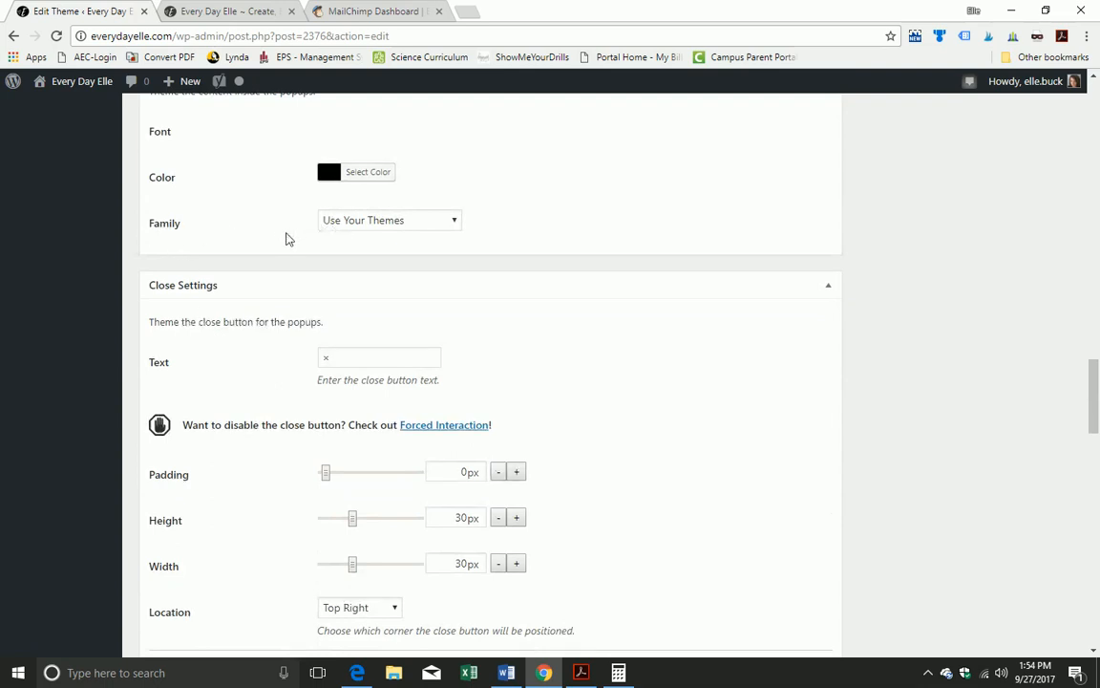
{"action": "scroll", "coordinate": [288, 378], "scroll_direction": "down", "scroll_amount": 2}
{"action": "scroll", "coordinate": [287, 379], "scroll_direction": "down", "scroll_amount": 10}
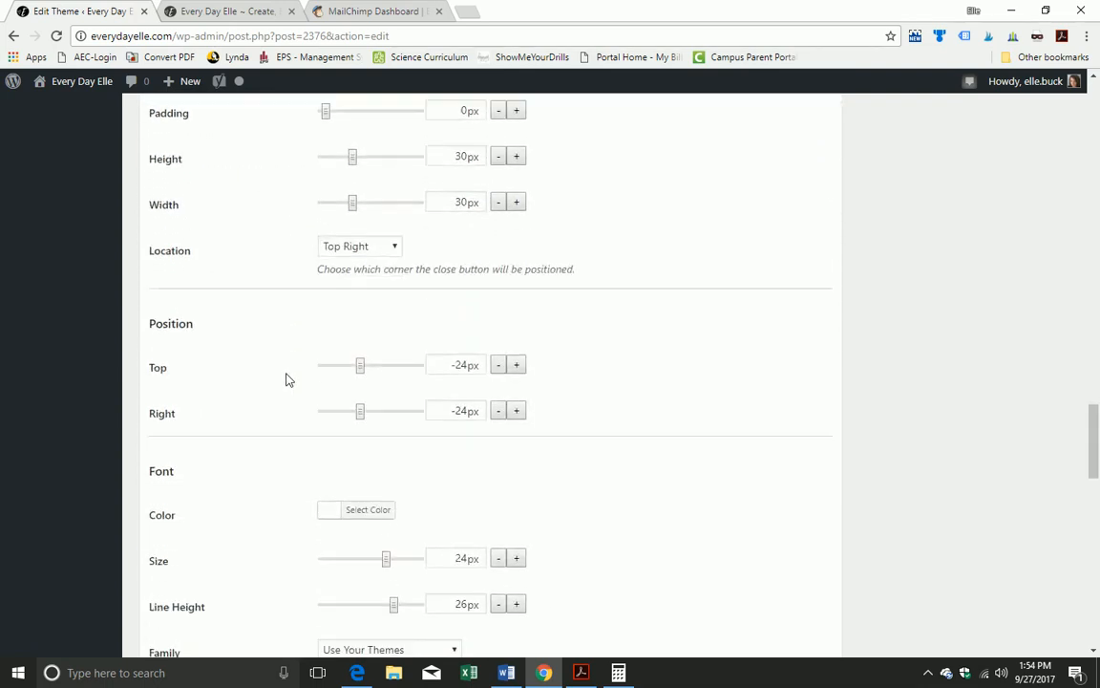
{"action": "scroll", "coordinate": [286, 379], "scroll_direction": "down", "scroll_amount": 5}
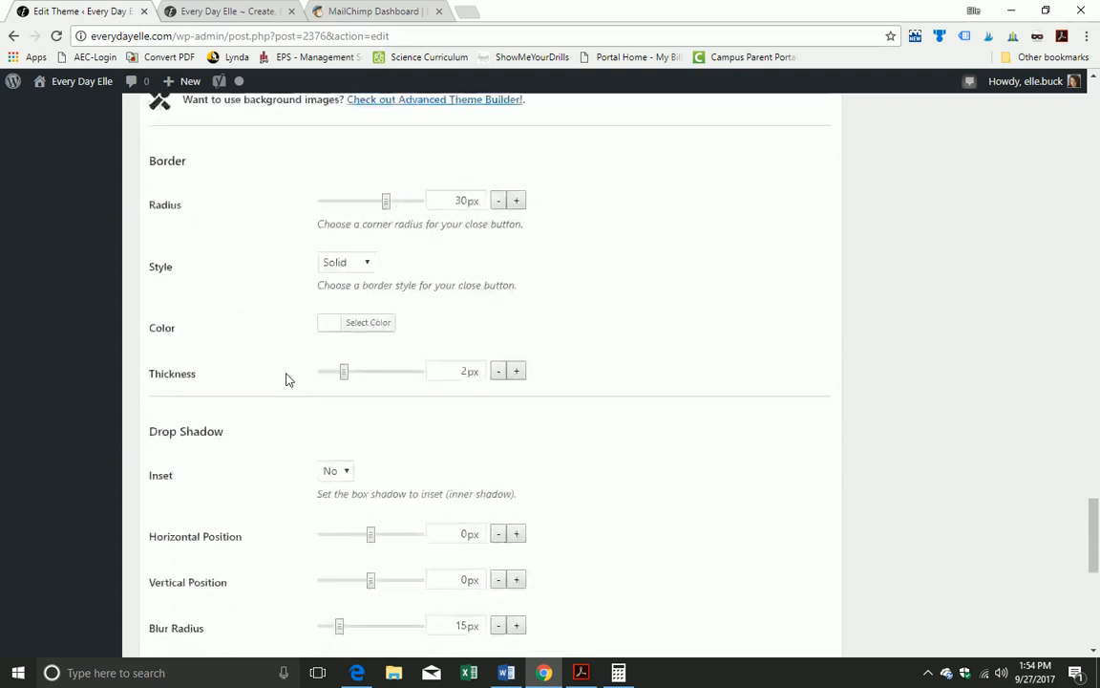
{"action": "scroll", "coordinate": [285, 379], "scroll_direction": "up", "scroll_amount": 15}
{"action": "scroll", "coordinate": [292, 397], "scroll_direction": "up", "scroll_amount": 15}
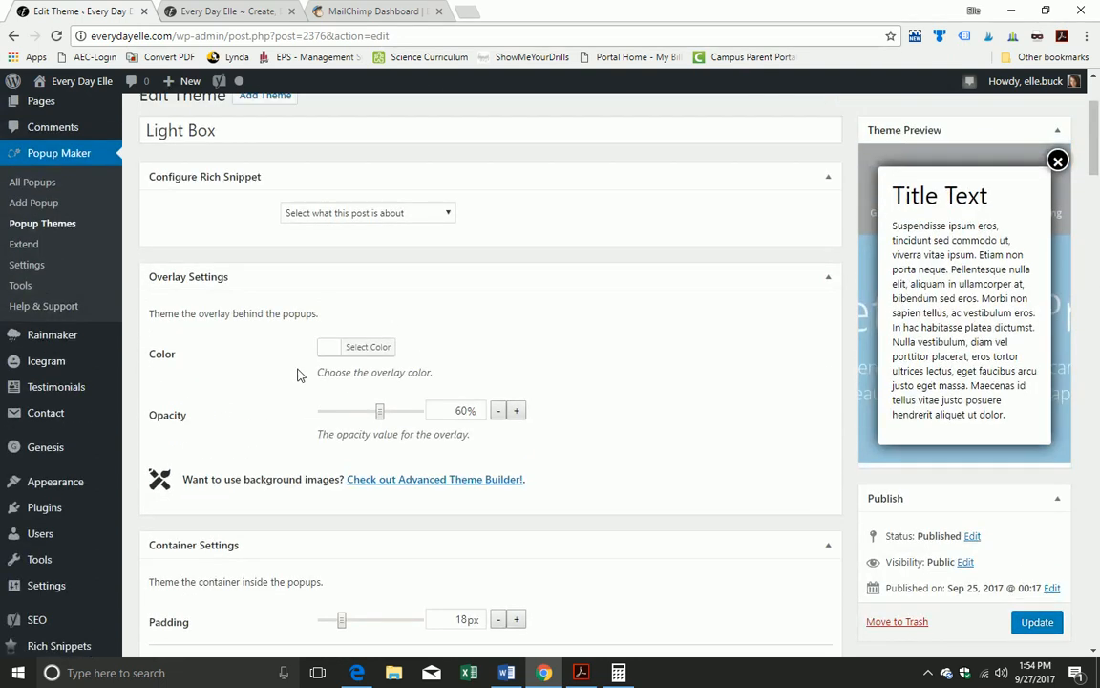
{"action": "scroll", "coordinate": [298, 375], "scroll_direction": "up", "scroll_amount": 2}
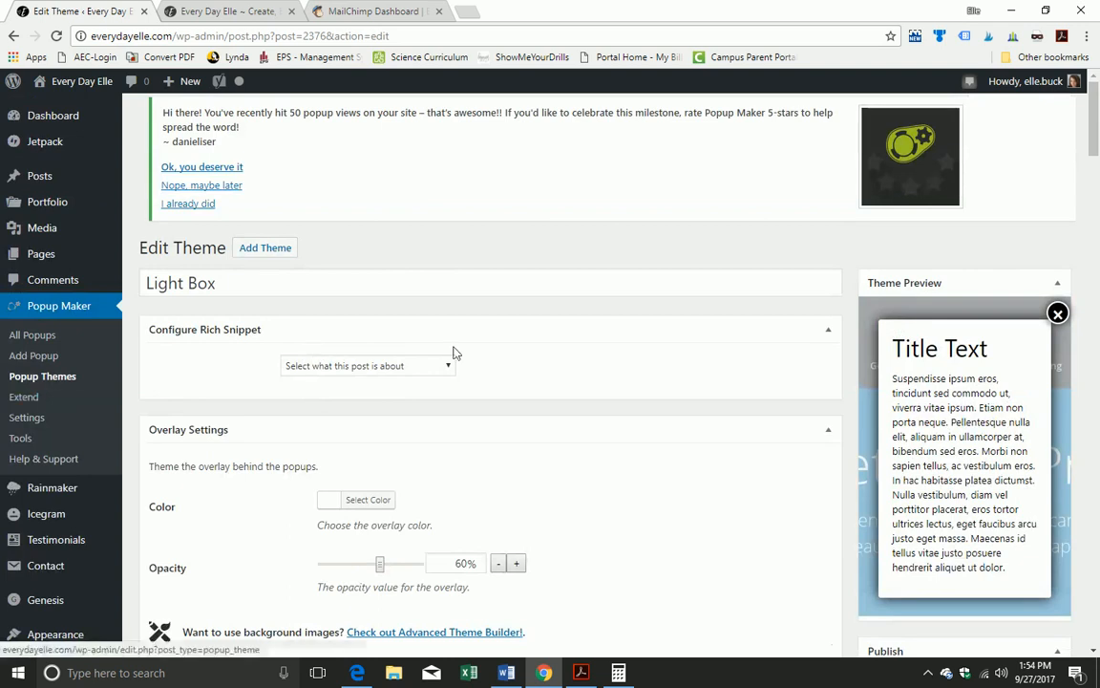
{"action": "scroll", "coordinate": [931, 485], "scroll_direction": "down", "scroll_amount": 2}
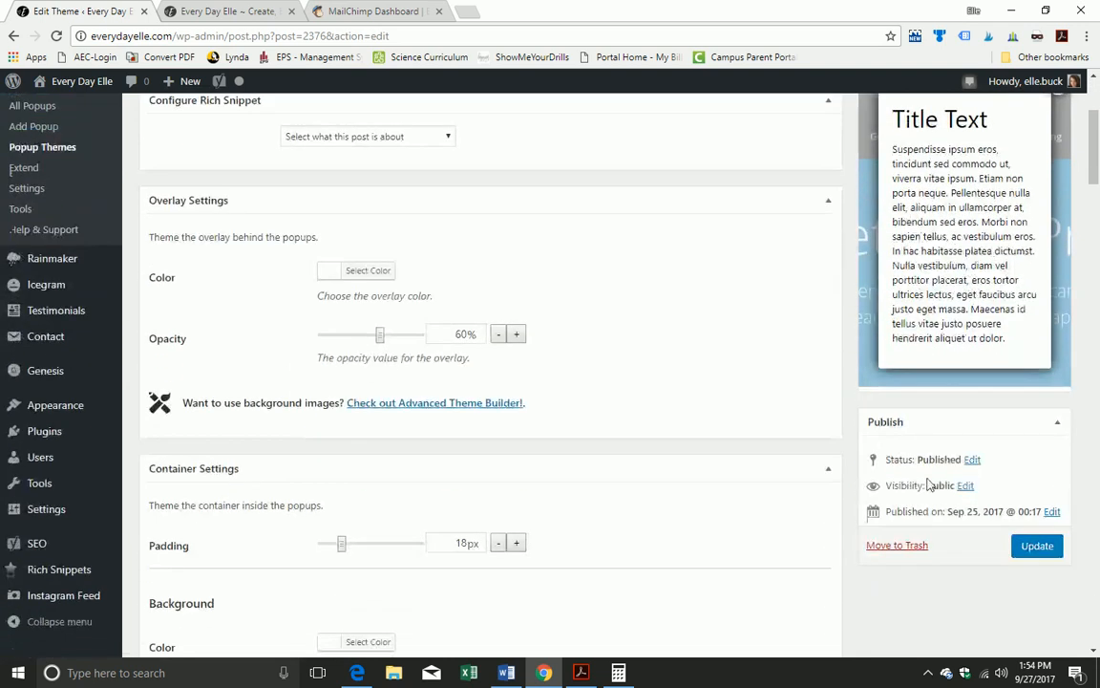
{"action": "left_click", "coordinate": [1040, 547]}
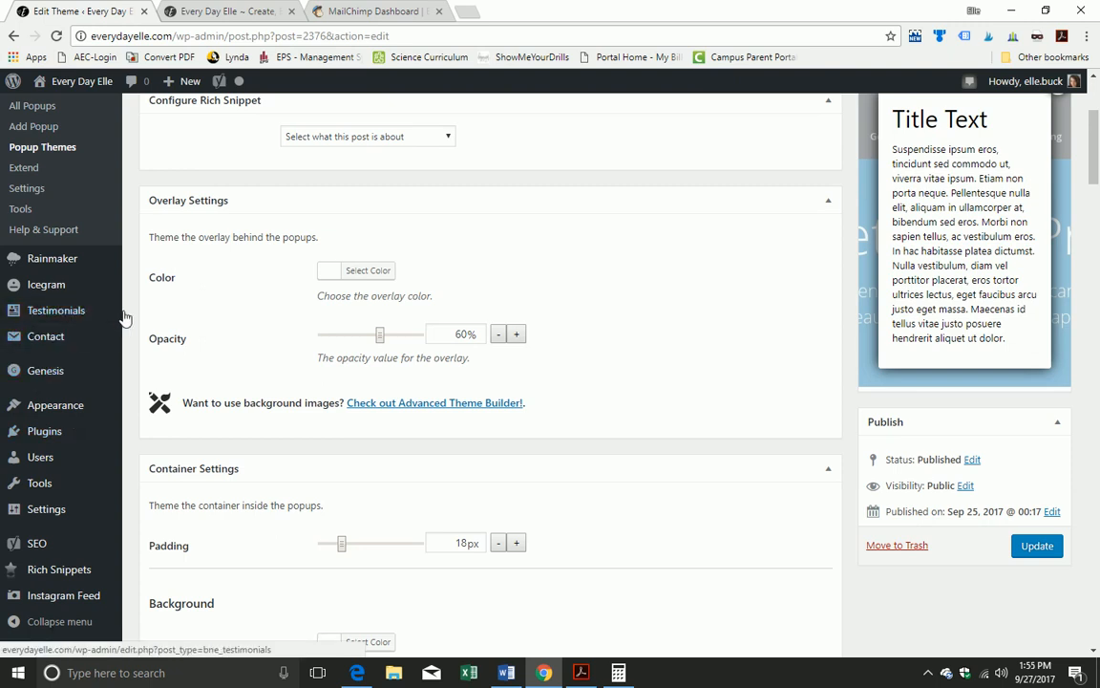
Step: Return to the All Popups list, then move over to the MailChimp dashboard
{"action": "scroll", "coordinate": [89, 265], "scroll_direction": "up", "scroll_amount": 2}
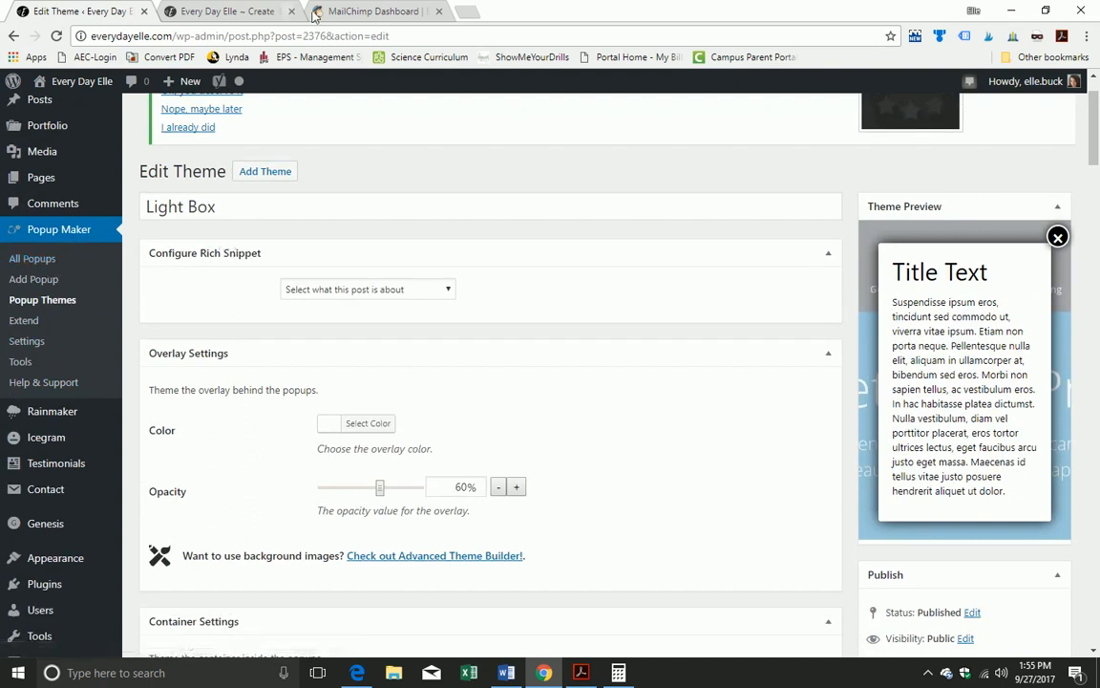
{"action": "left_click", "coordinate": [30, 259]}
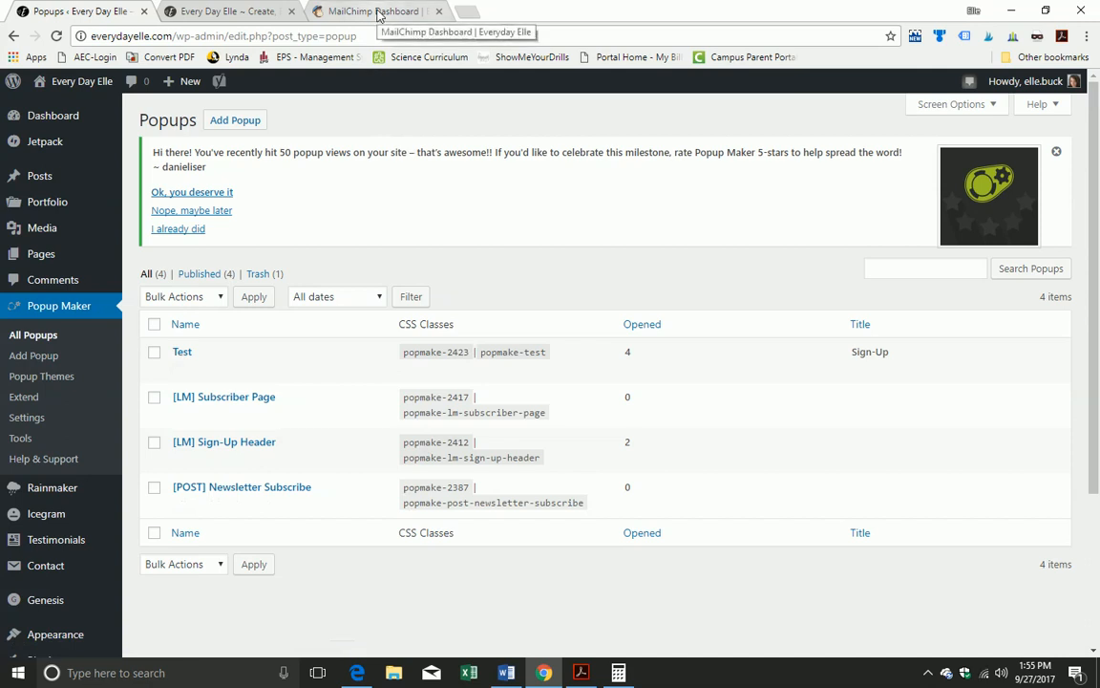
{"action": "left_click", "coordinate": [378, 16]}
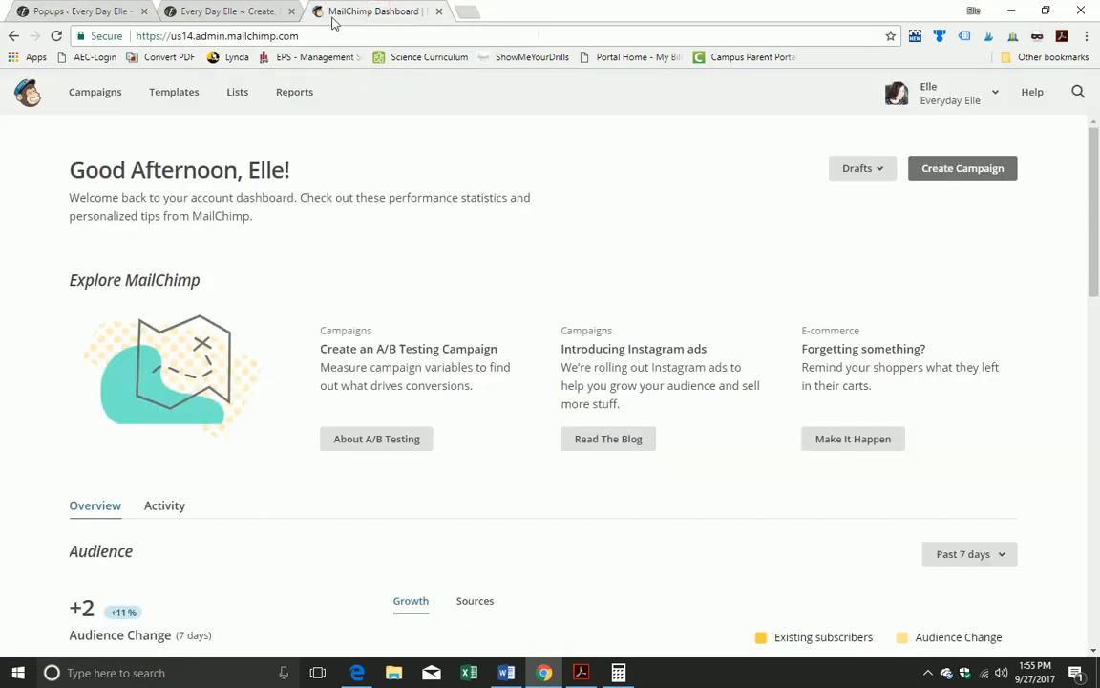
Step: From Lists, choose Signup forms for the Everyday Elle Newsletter list
{"action": "left_click", "coordinate": [235, 94]}
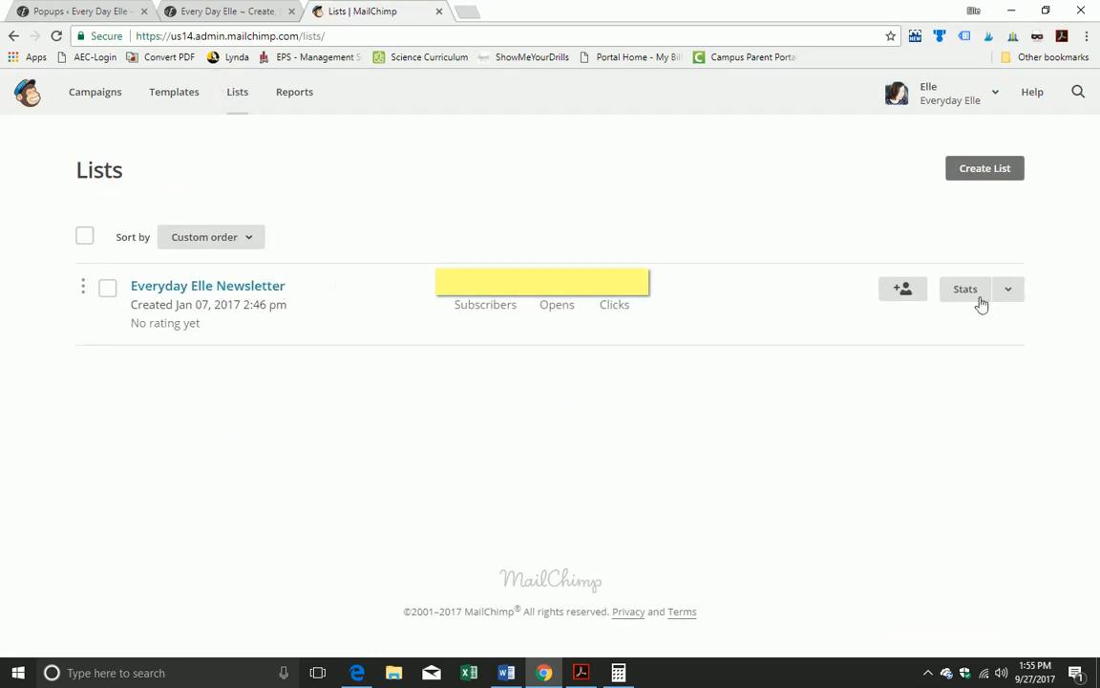
{"action": "left_click", "coordinate": [1020, 298]}
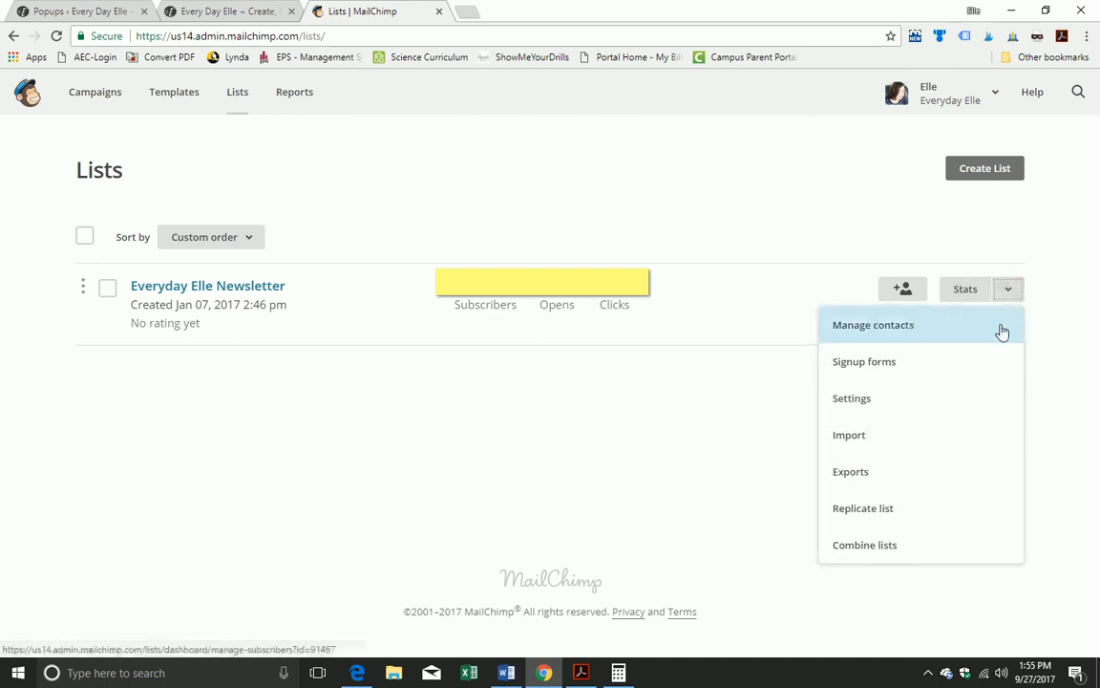
{"action": "left_click", "coordinate": [912, 371]}
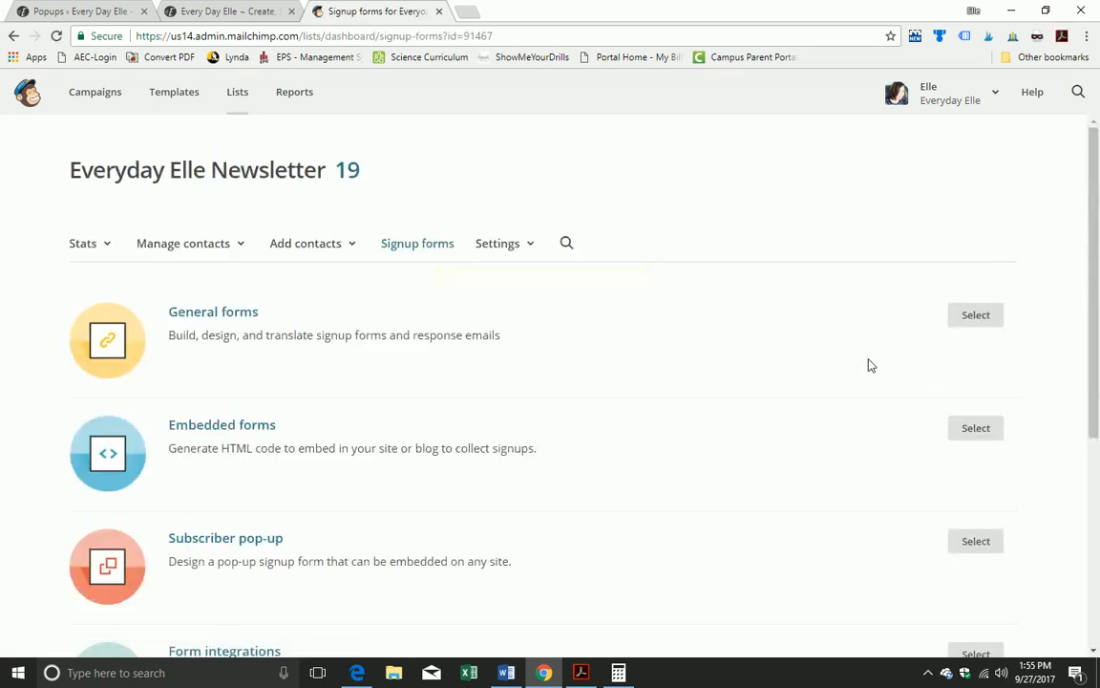
{"action": "scroll", "coordinate": [870, 365], "scroll_direction": "down", "scroll_amount": 1}
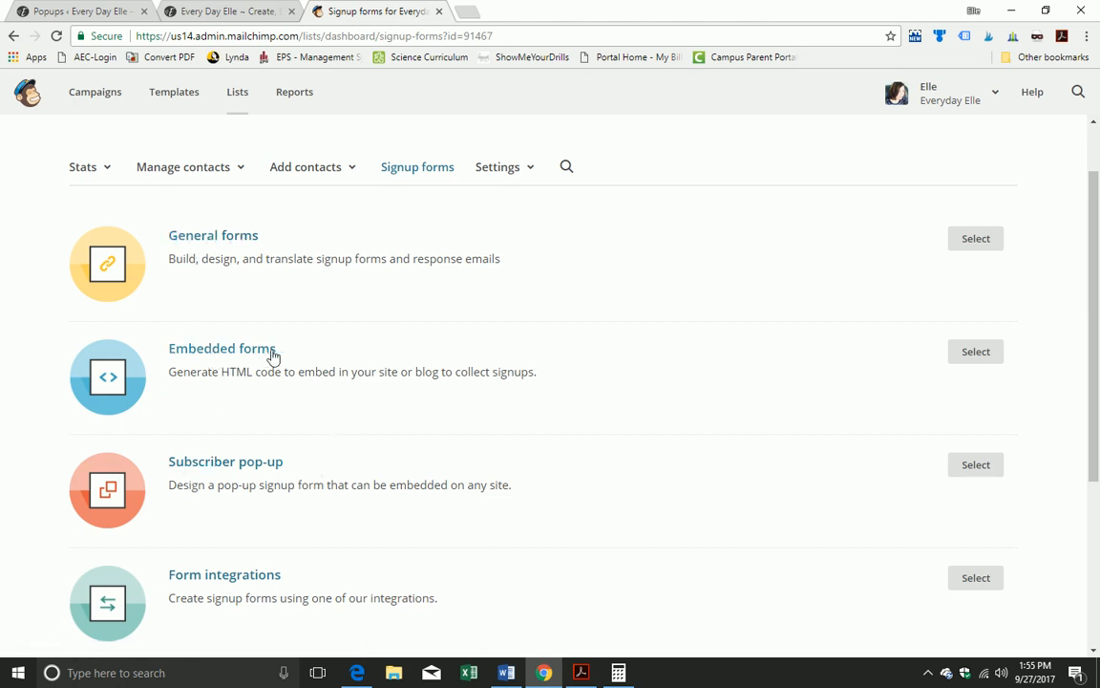
Step: Choose Embedded forms to get the signup form HTML code
{"action": "left_click", "coordinate": [987, 354]}
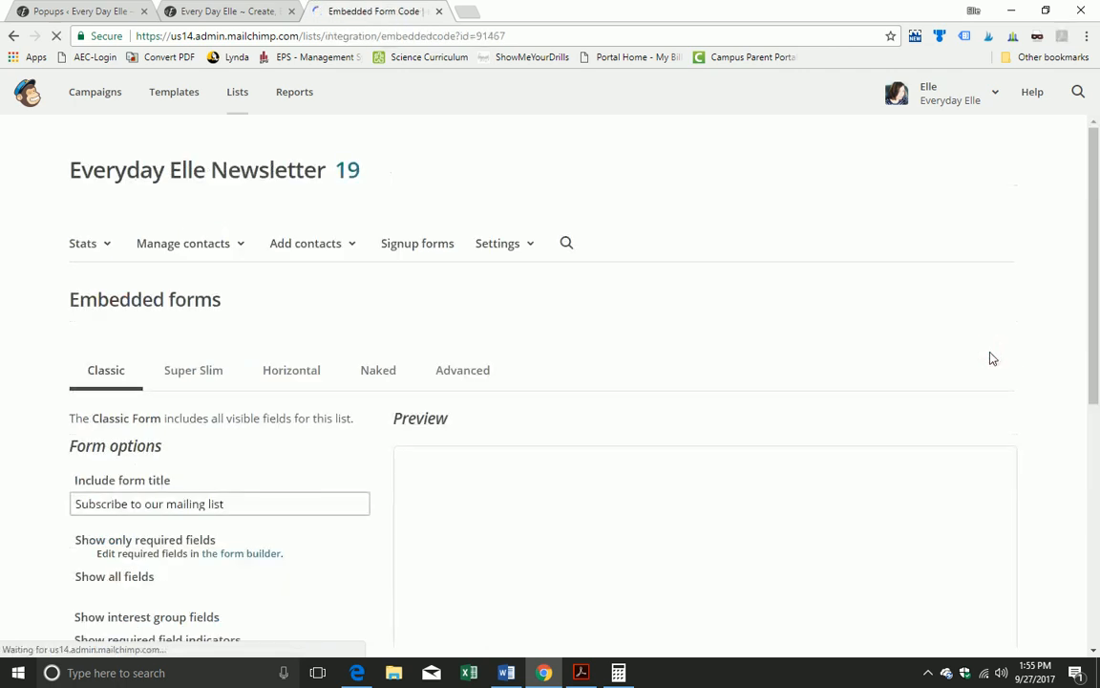
{"action": "scroll", "coordinate": [442, 277], "scroll_direction": "down", "scroll_amount": 3}
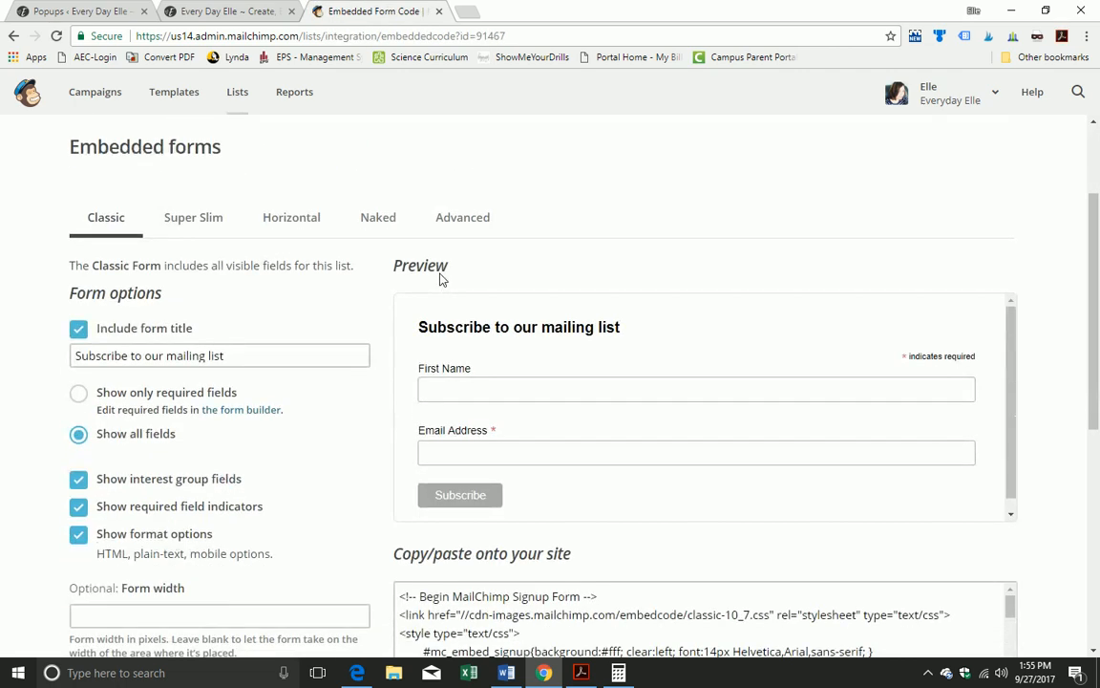
{"action": "scroll", "coordinate": [442, 275], "scroll_direction": "down", "scroll_amount": 1}
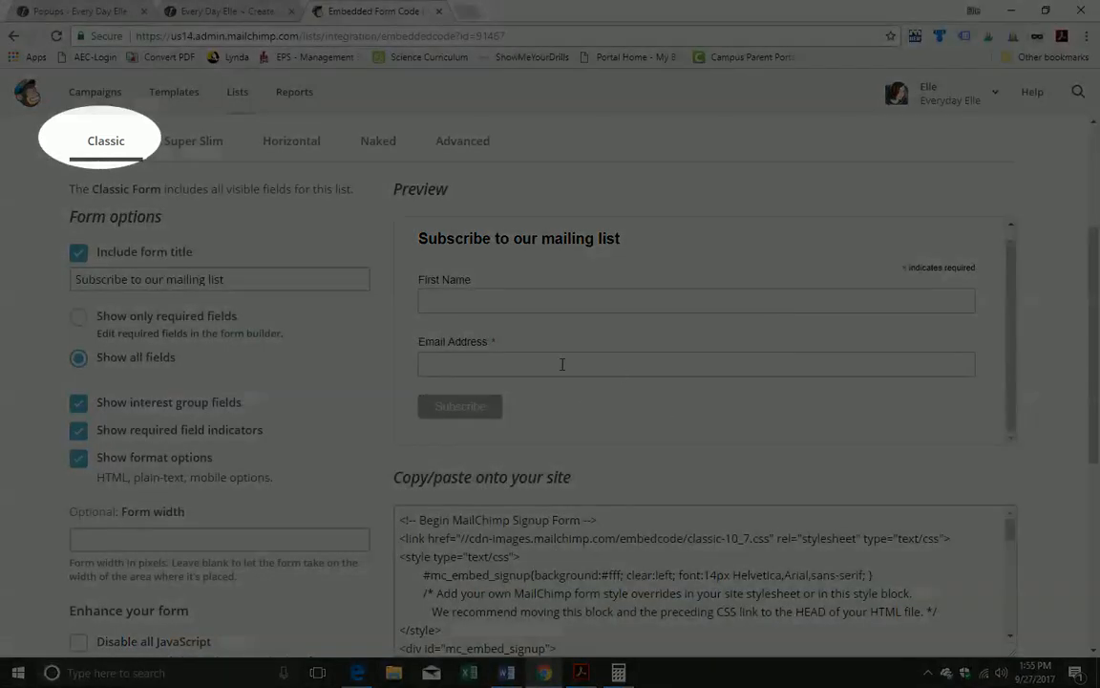
{"action": "scroll", "coordinate": [563, 364], "scroll_direction": "down", "scroll_amount": 1}
{"action": "scroll", "coordinate": [575, 332], "scroll_direction": "up", "scroll_amount": 1}
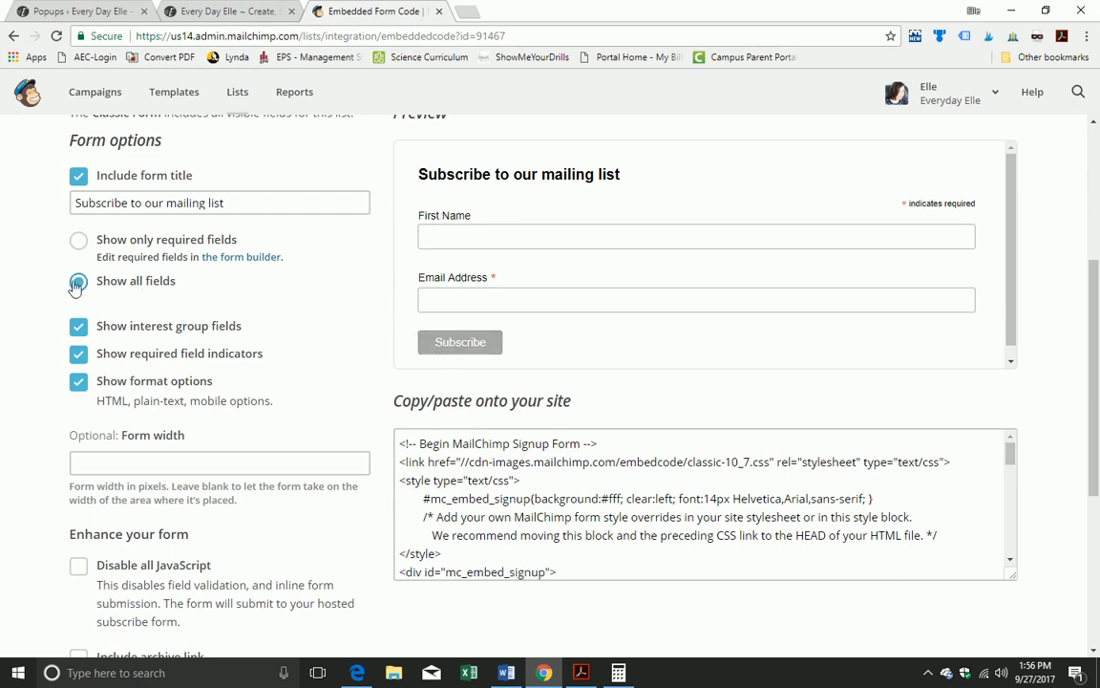
Step: Show all fields and keep required markers, but drop the title, interest groups and format options
{"action": "left_click", "coordinate": [79, 243]}
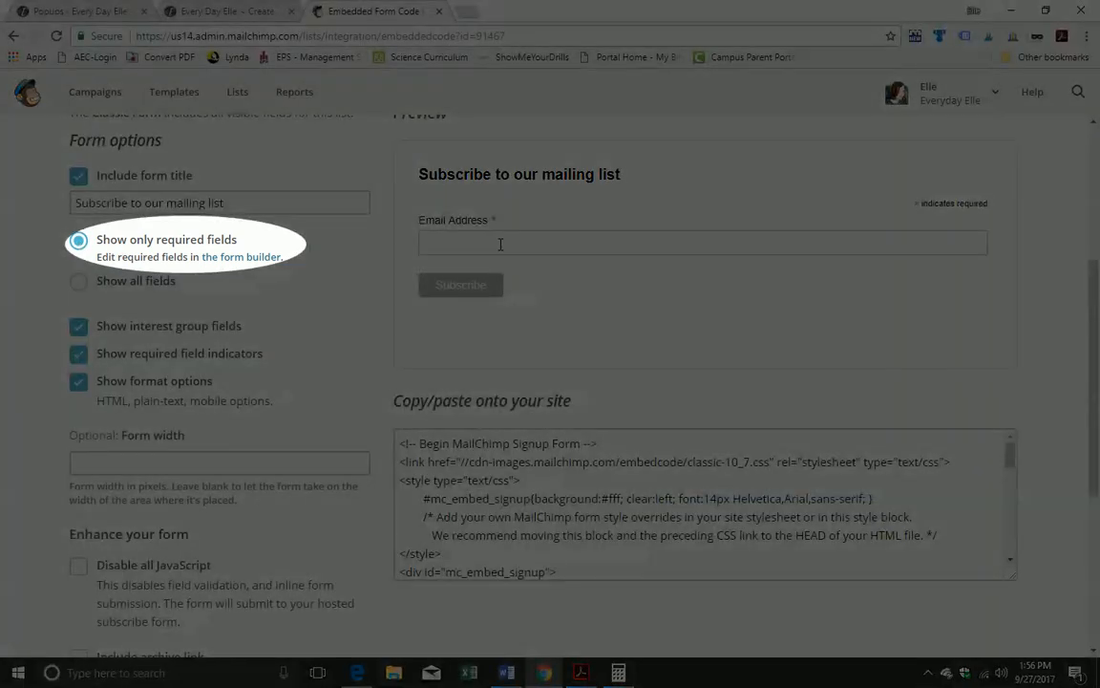
{"action": "left_click", "coordinate": [75, 284]}
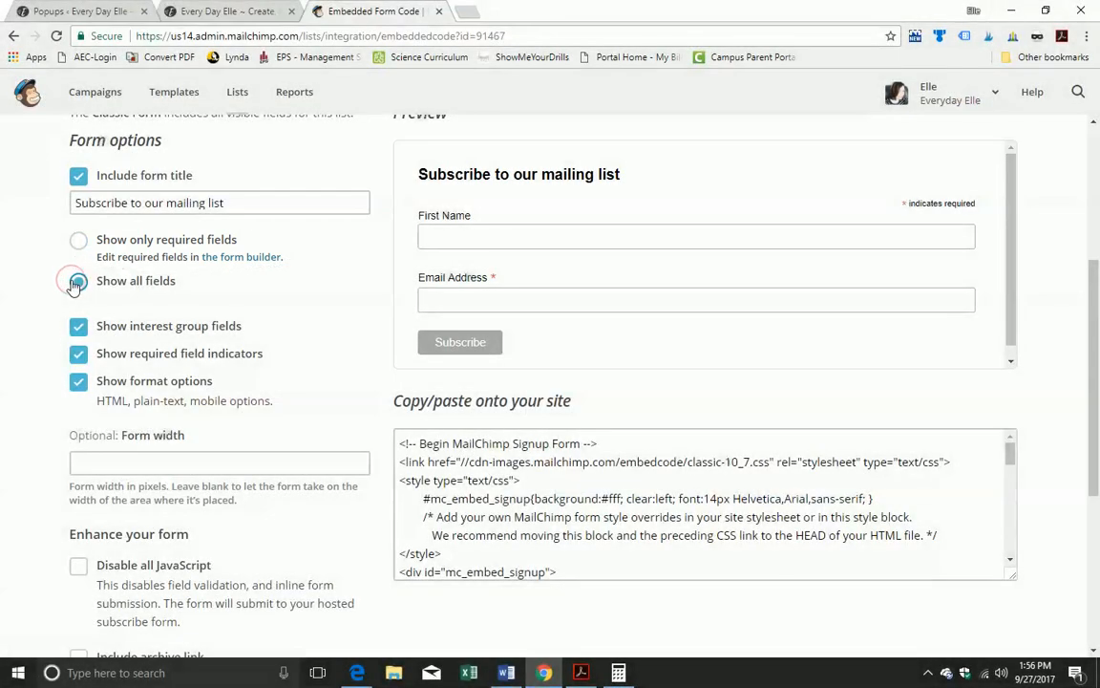
{"action": "left_click", "coordinate": [78, 178]}
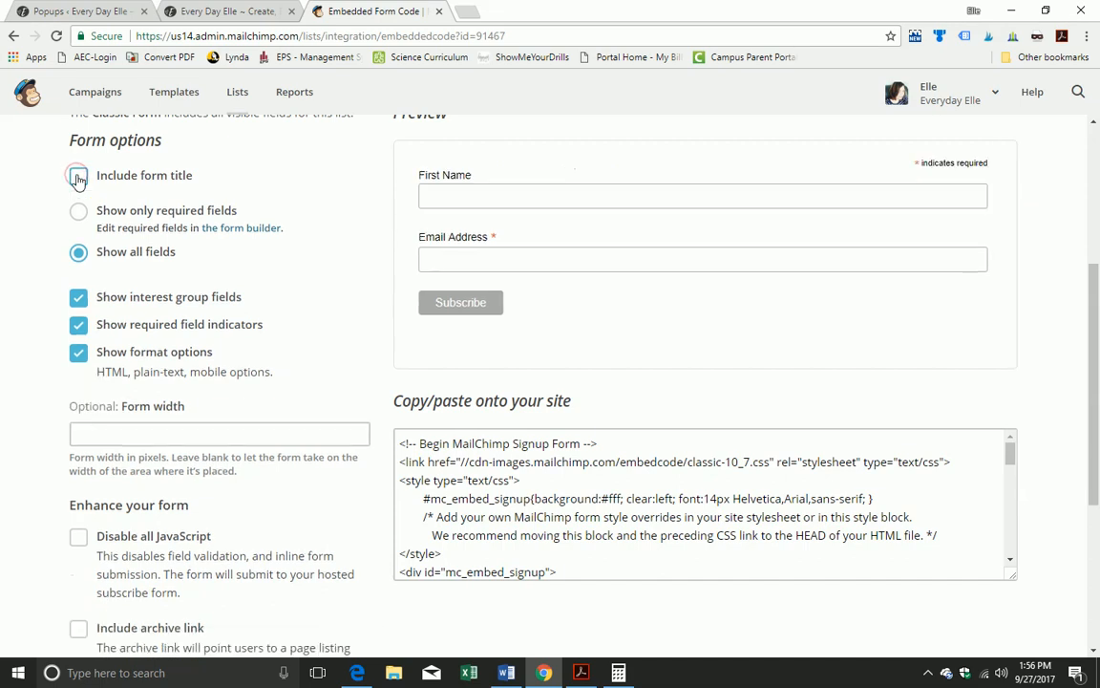
{"action": "left_click", "coordinate": [78, 300]}
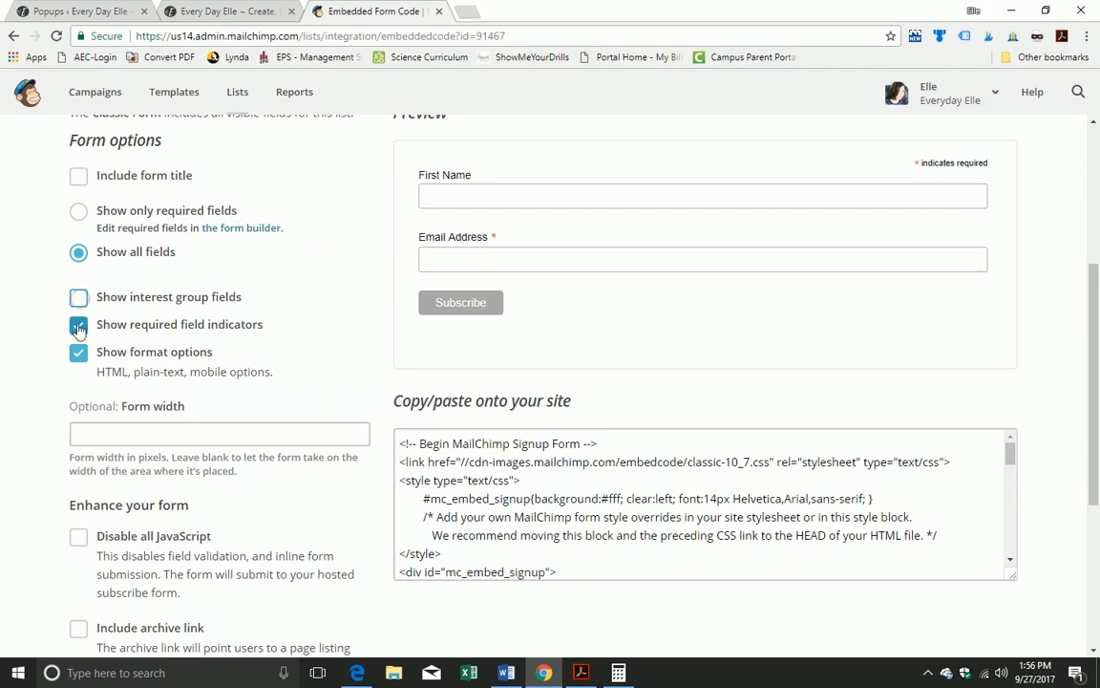
{"action": "left_click", "coordinate": [78, 324]}
{"action": "left_click", "coordinate": [78, 353]}
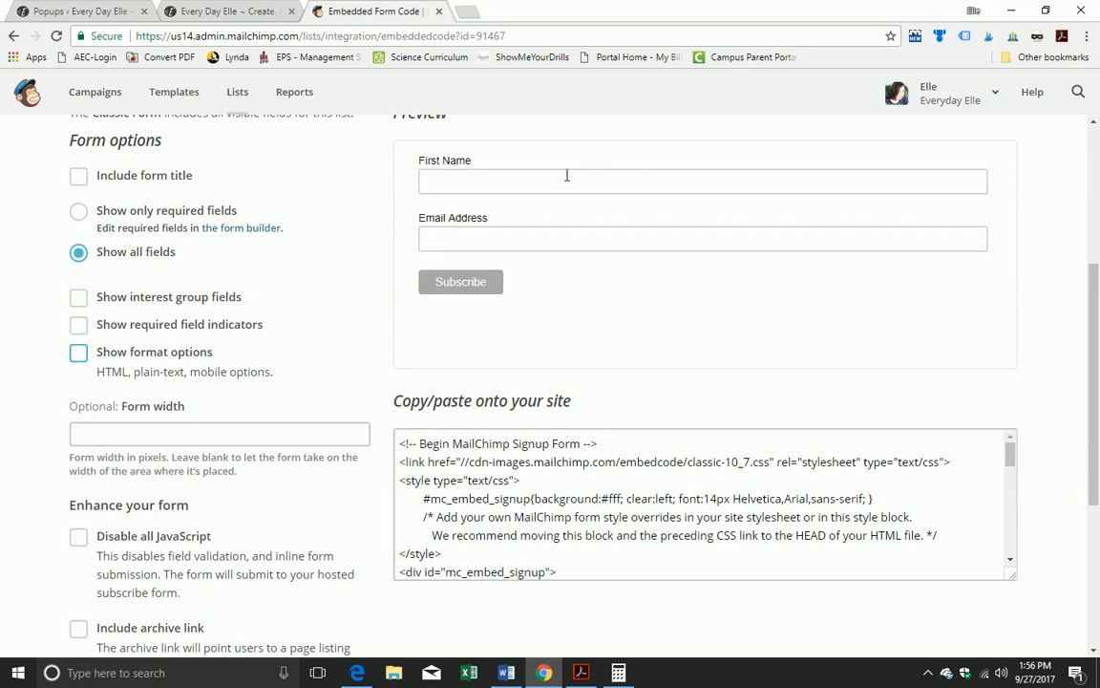
{"action": "left_click", "coordinate": [80, 326]}
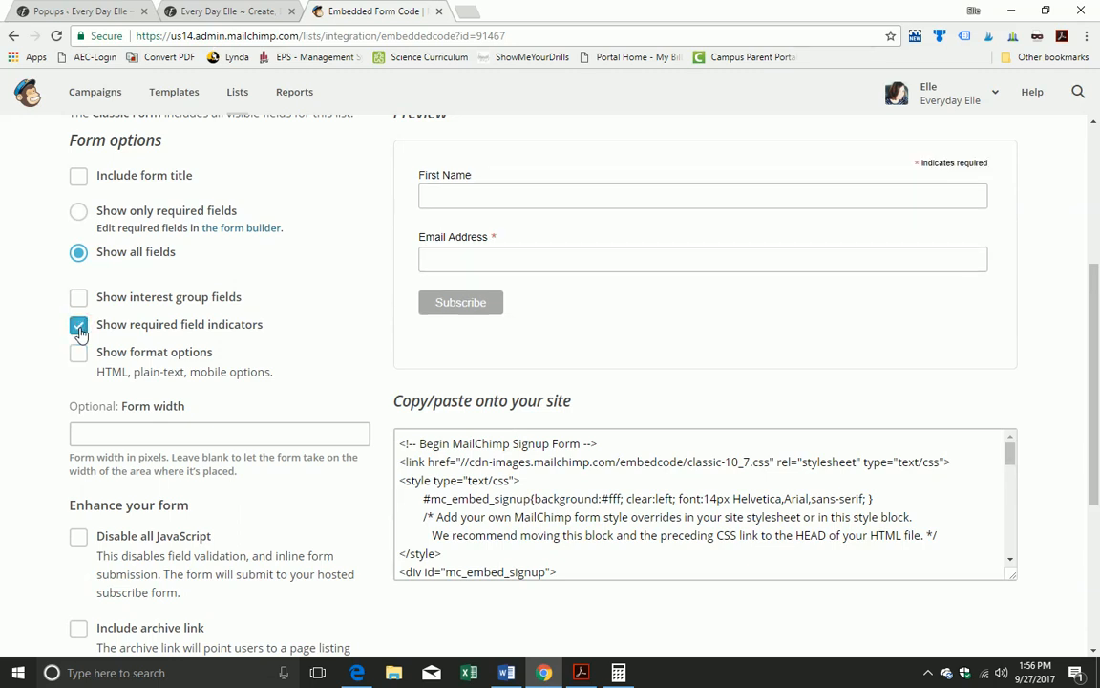
{"action": "scroll", "coordinate": [780, 324], "scroll_direction": "down", "scroll_amount": 4}
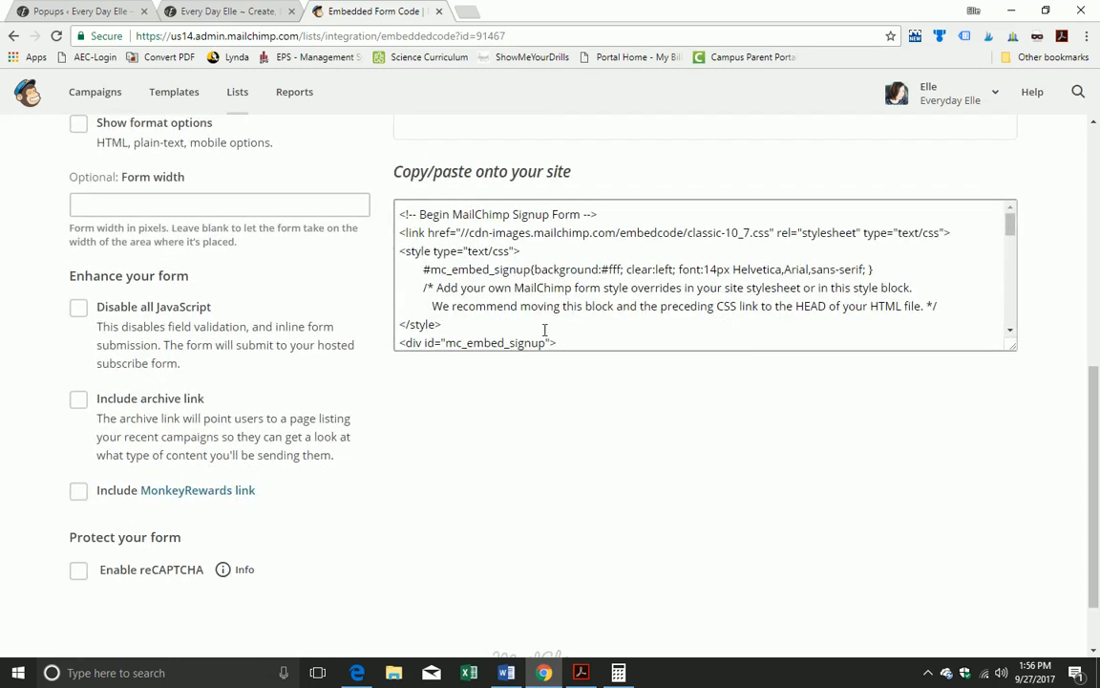
Step: Select the Classic embedded form code in the copy box and copy it
{"action": "left_click", "coordinate": [490, 248]}
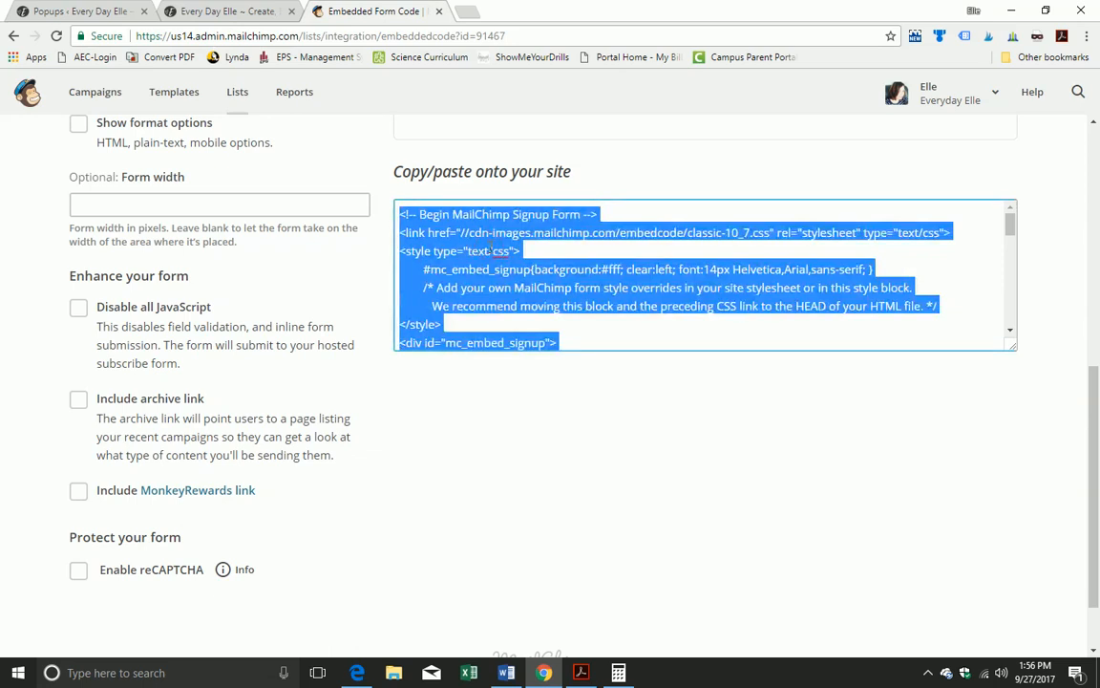
{"action": "right_click", "coordinate": [491, 249]}
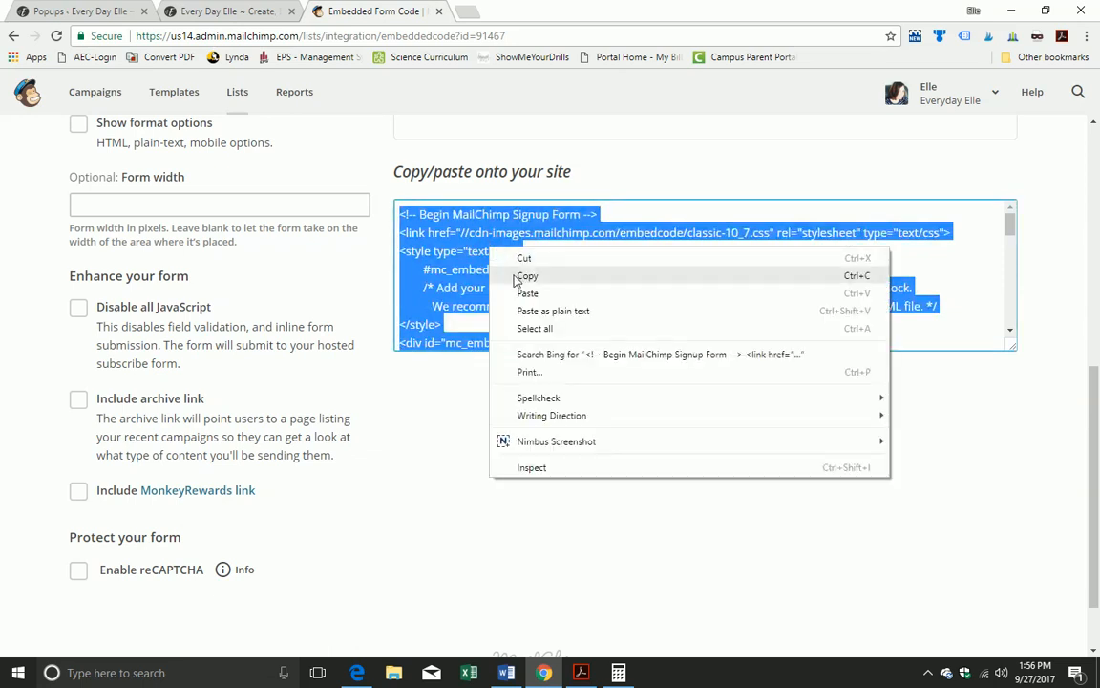
{"action": "right_click", "coordinate": [439, 243]}
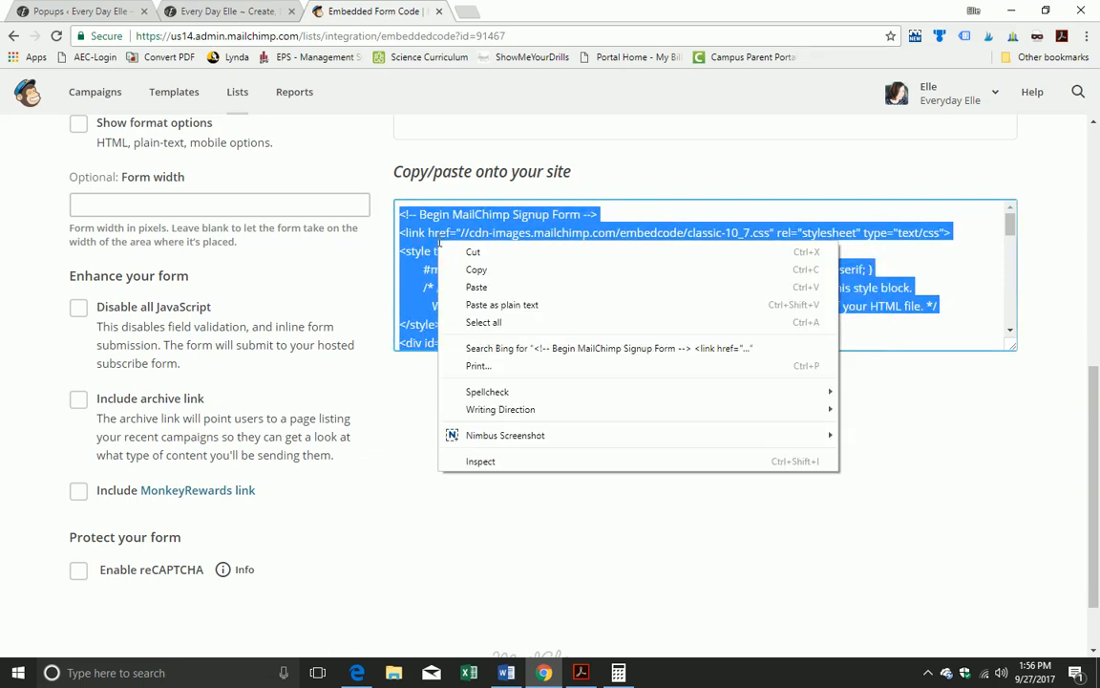
{"action": "left_click", "coordinate": [477, 270]}
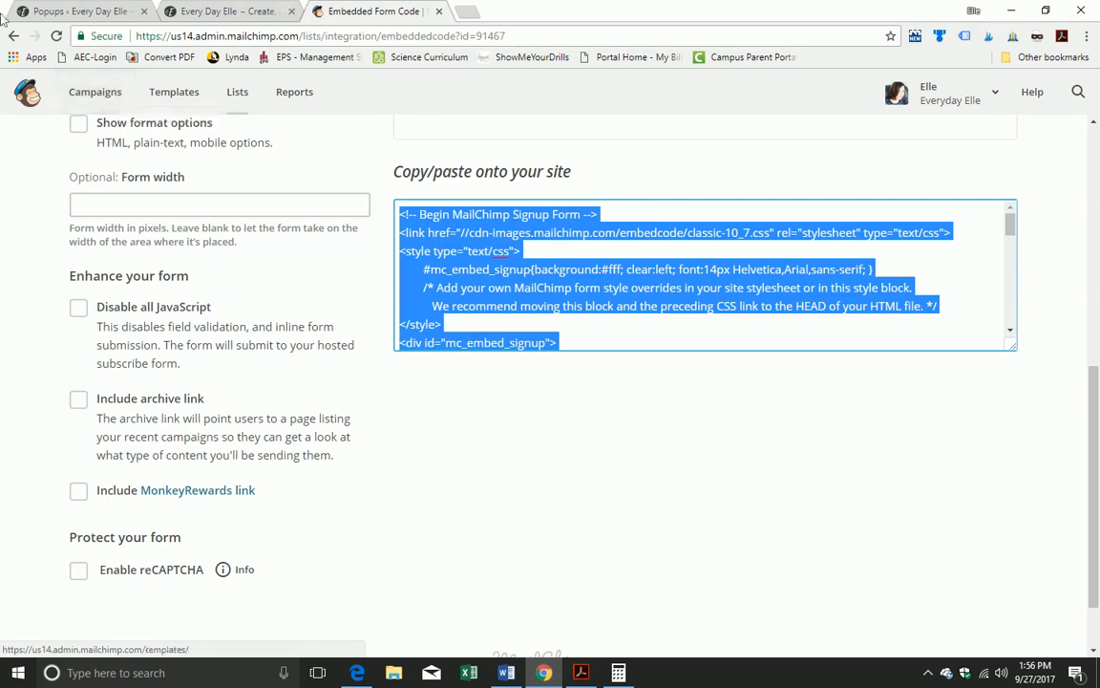
Step: From the Popup Maker popups list, start a new popup with Add Popup
{"action": "left_click", "coordinate": [211, 12]}
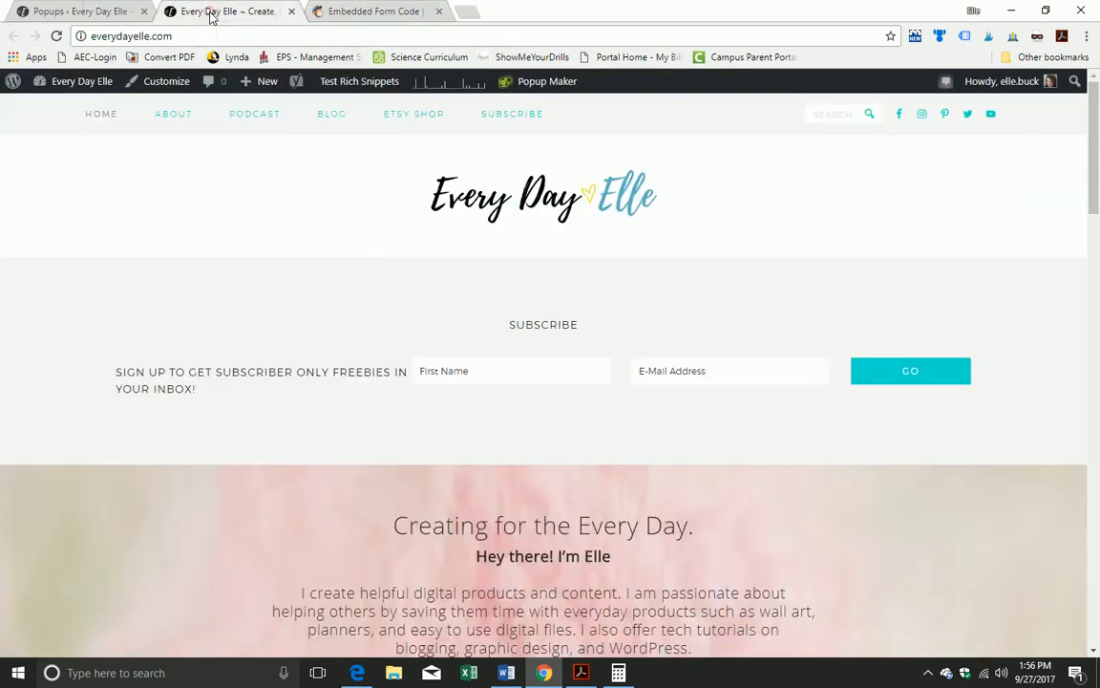
{"action": "left_click", "coordinate": [60, 12]}
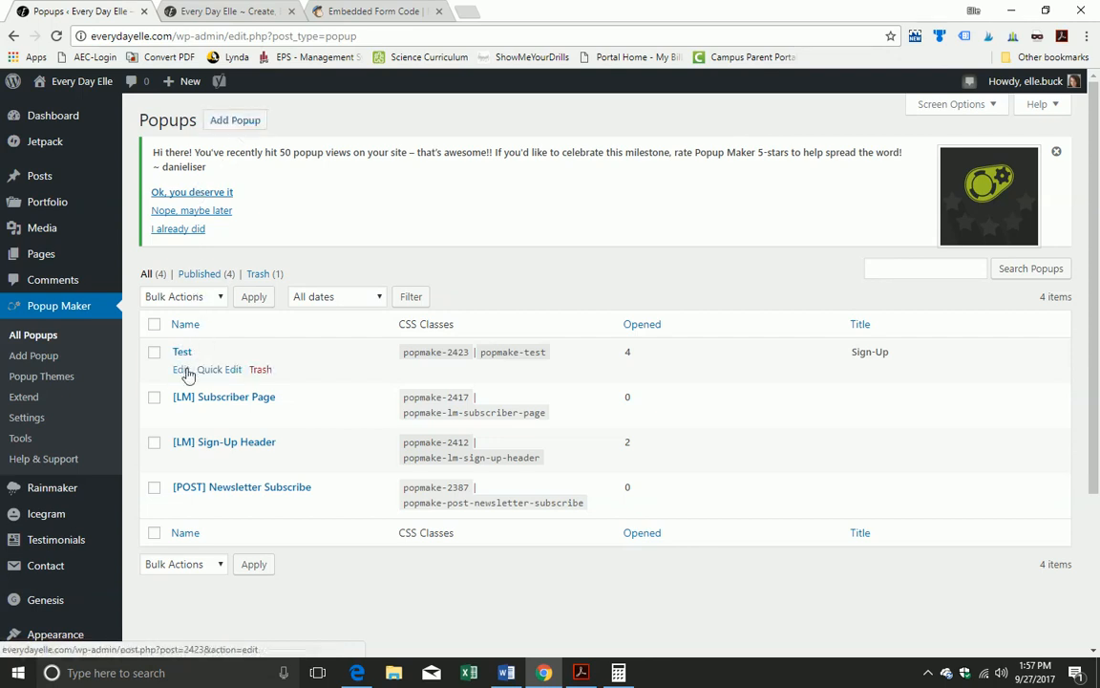
{"action": "left_click", "coordinate": [246, 129]}
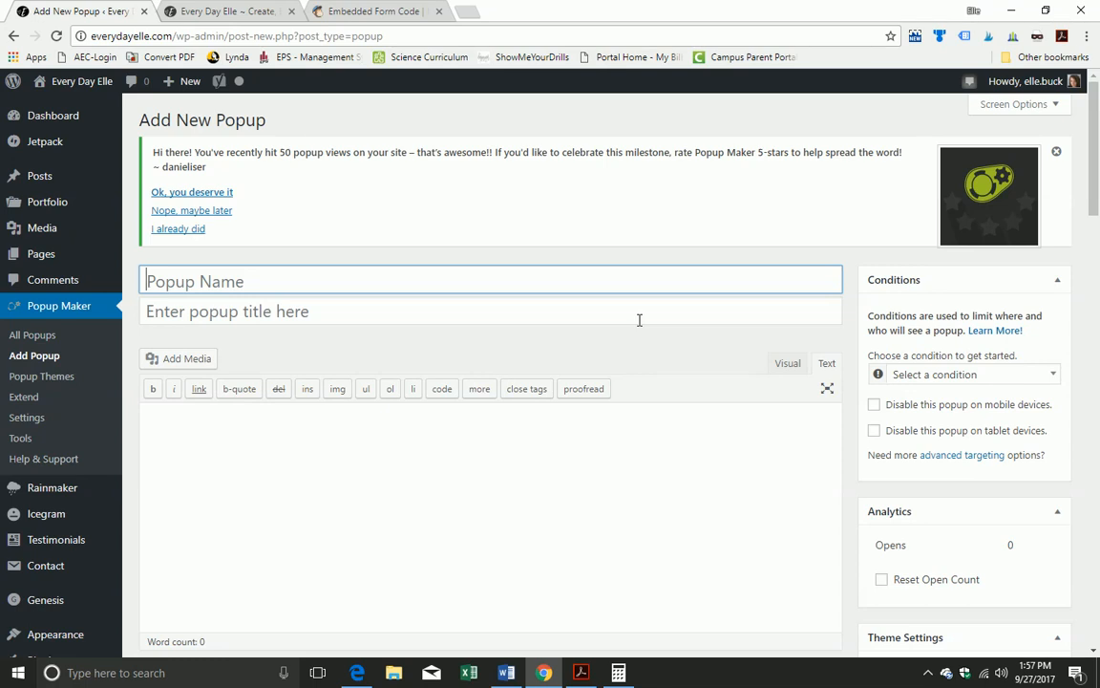
Step: Name the popup 'test 1' and give it the title 'Get Freebies!'
{"action": "type", "text": "{"}
{"action": "type", "text": "["}
{"action": "type", "text": "LM"}
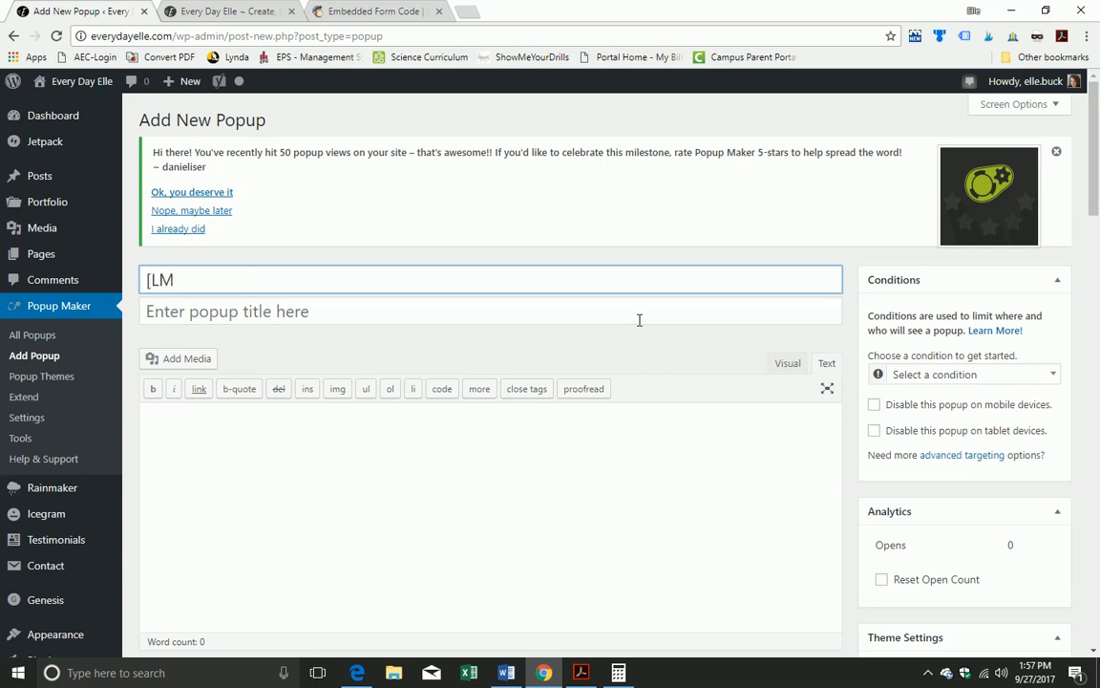
{"action": "type", "text": "}"}
{"action": "type", "text": "]"}
{"action": "key", "text": "BackSpace"}
{"action": "key", "text": "BackSpace"}
{"action": "key", "text": "BackSpace"}
{"action": "key", "text": "BackSpace"}
{"action": "type", "text": "[POST] sub"}
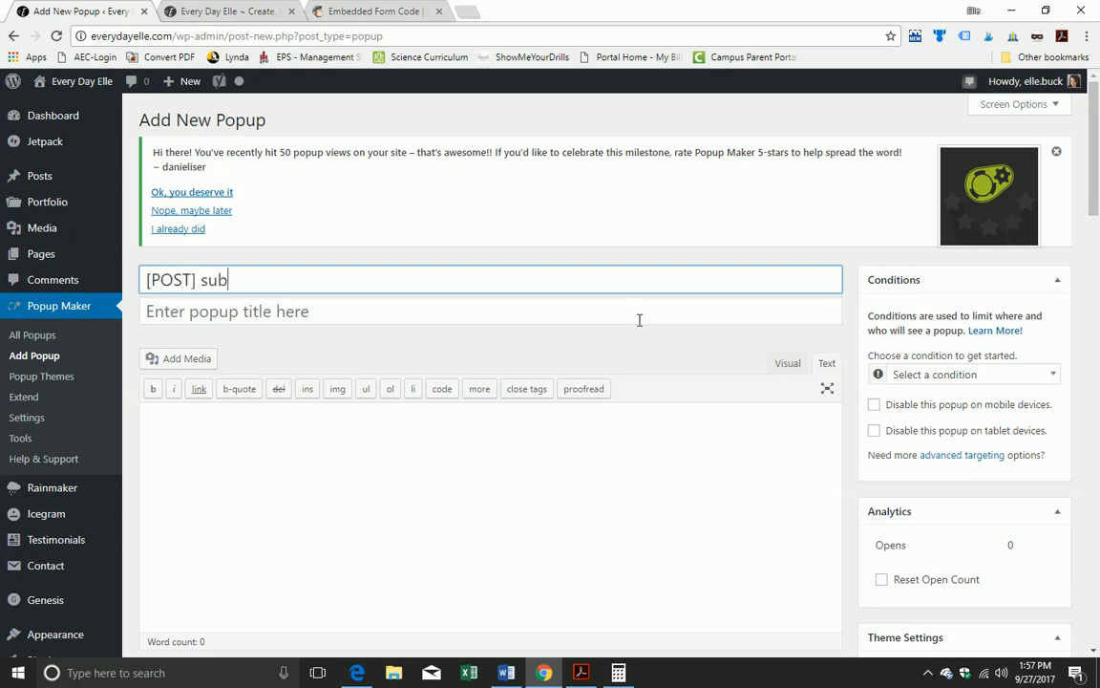
{"action": "type", "text": "scription"}
{"action": "left_click_drag", "start_coordinate": [320, 289], "coordinate": [143, 294]}
{"action": "left_click_drag", "start_coordinate": [303, 280], "coordinate": [98, 283]}
{"action": "key", "text": "BackSpace"}
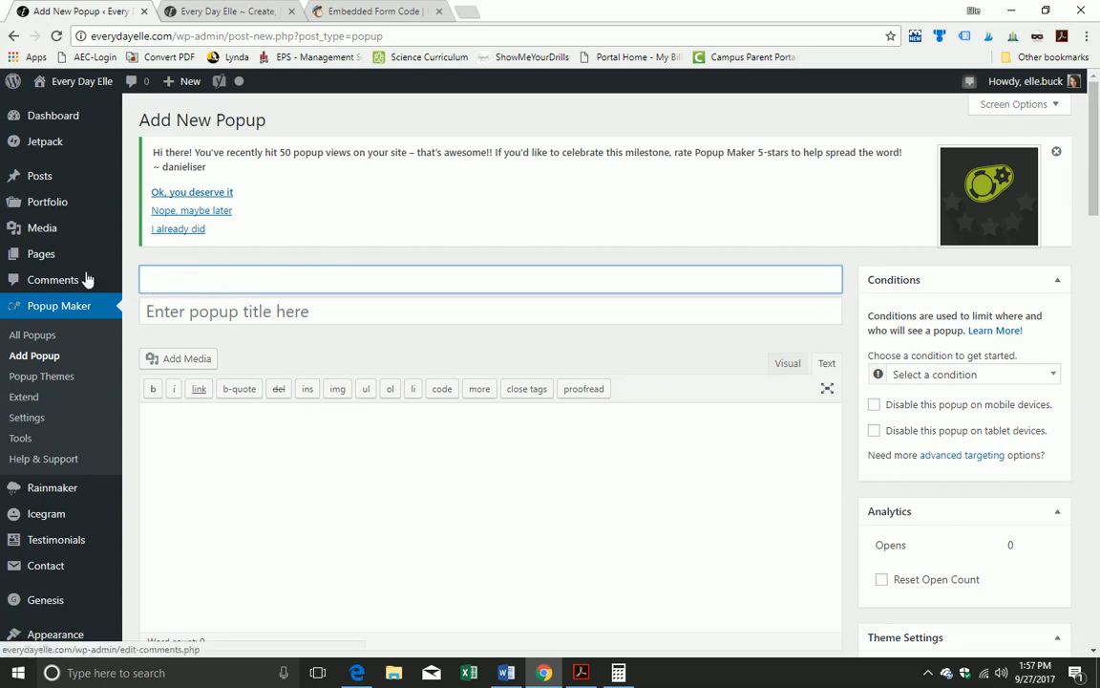
{"action": "type", "text": "test 1"}
{"action": "left_click", "coordinate": [139, 311]}
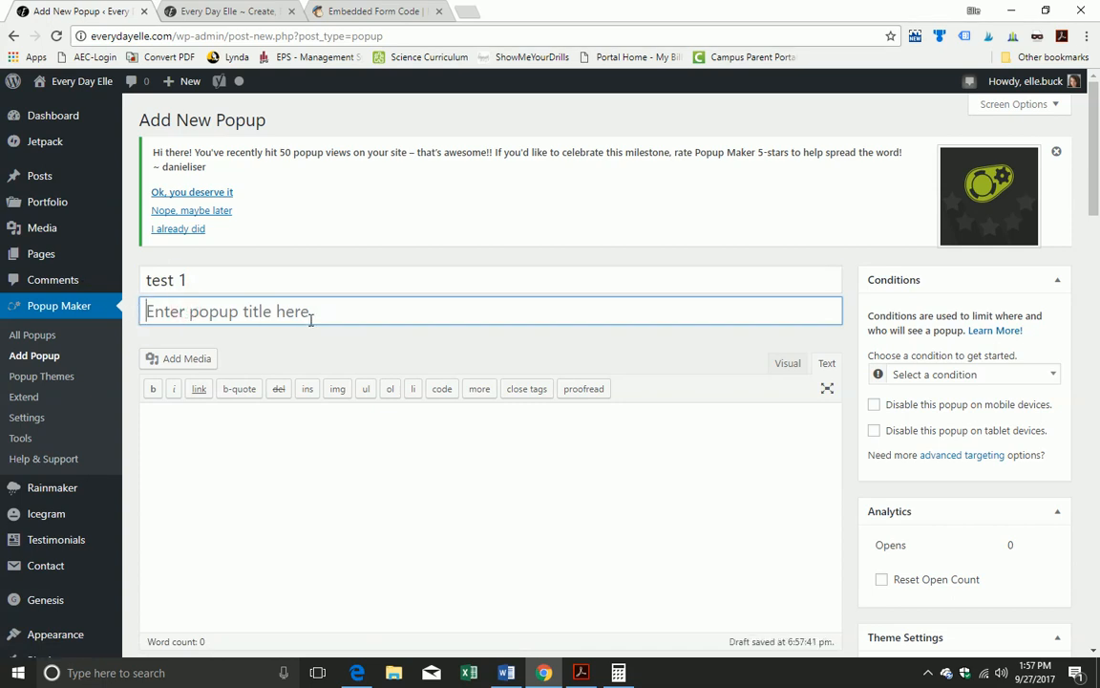
{"action": "type", "text": "Get Freebies!"}
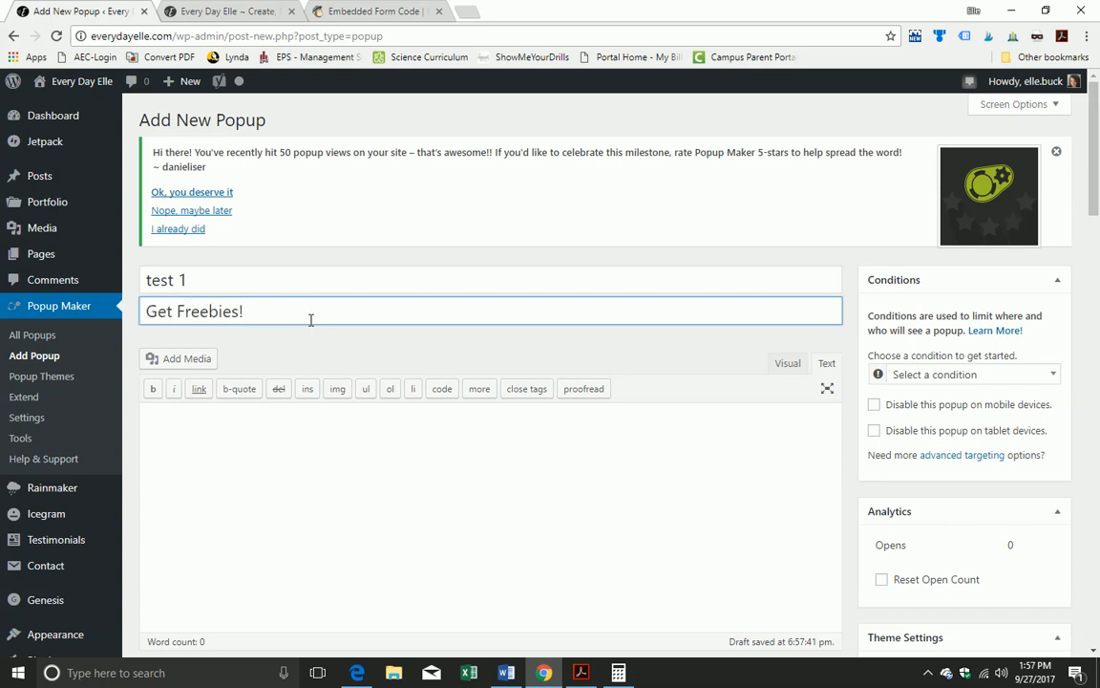
Step: Paste the MailChimp signup form code into the popup content as plain text
{"action": "left_click", "coordinate": [238, 431]}
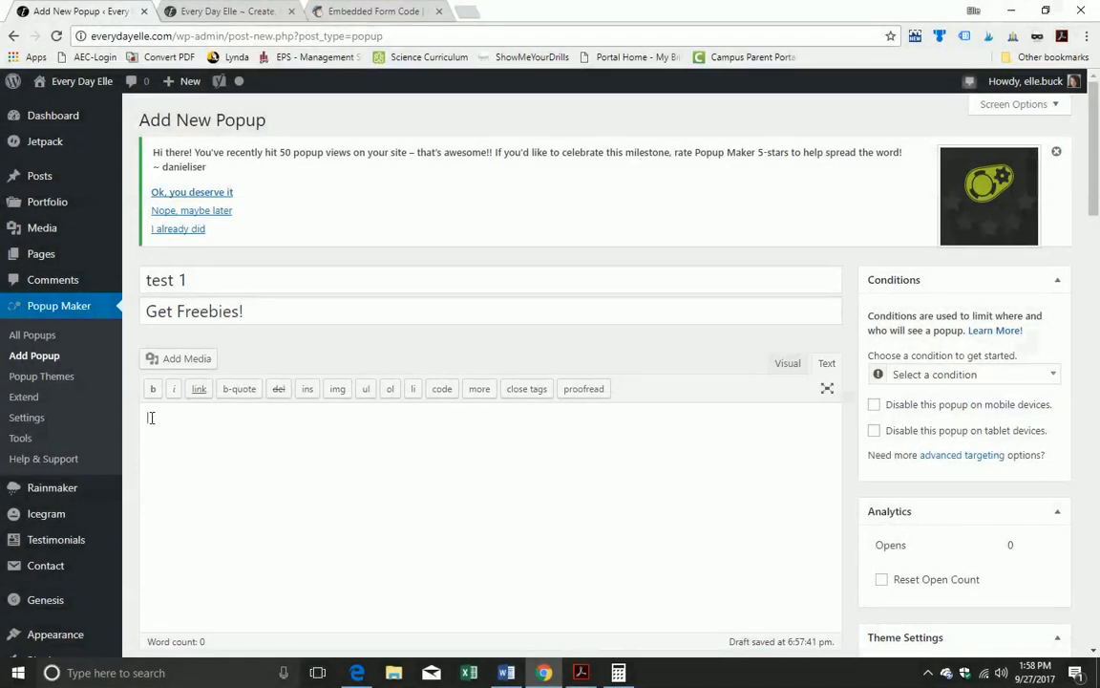
{"action": "right_click", "coordinate": [151, 418]}
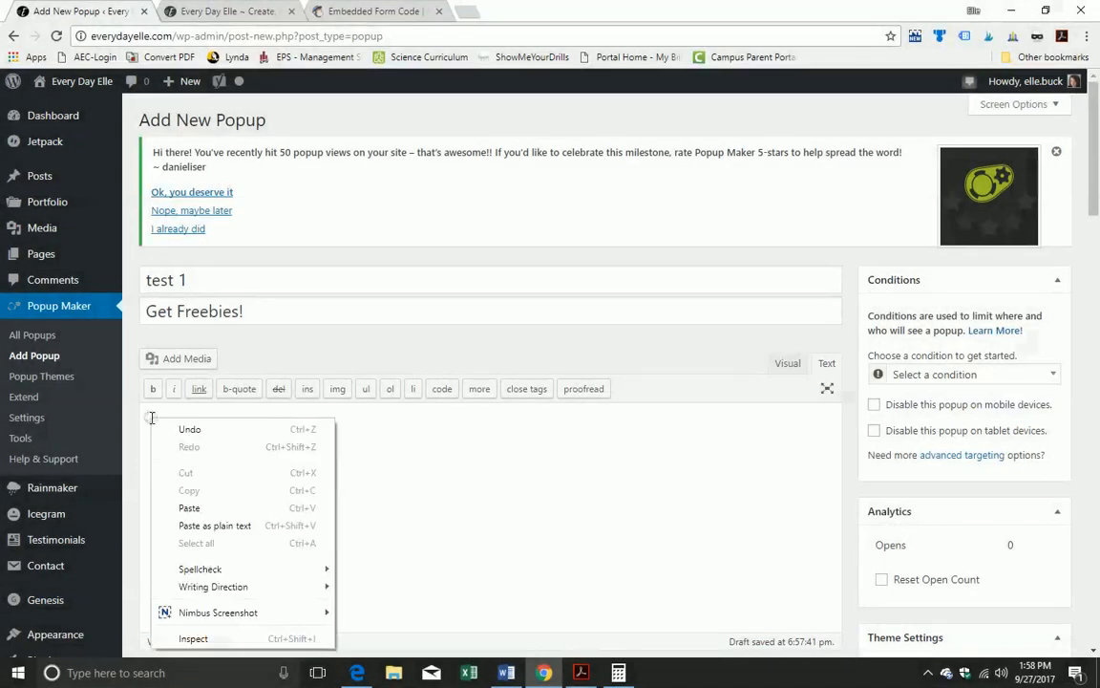
{"action": "left_click", "coordinate": [190, 531]}
{"action": "scroll", "coordinate": [363, 491], "scroll_direction": "up", "scroll_amount": 2}
{"action": "scroll", "coordinate": [363, 490], "scroll_direction": "up", "scroll_amount": 5}
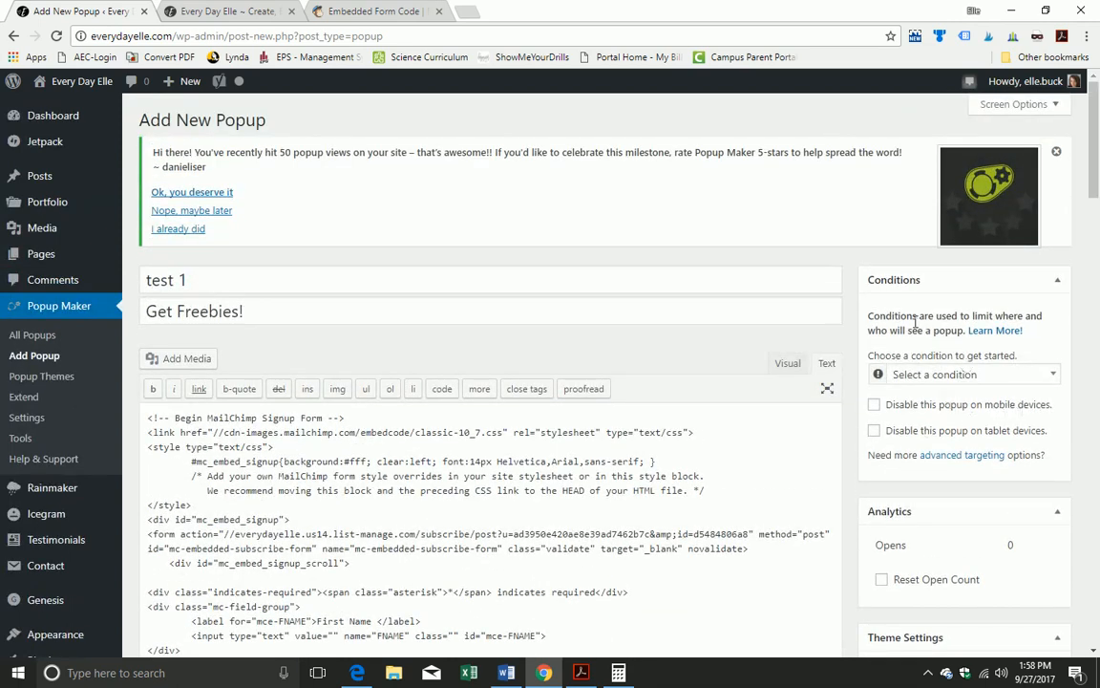
{"action": "scroll", "coordinate": [720, 362], "scroll_direction": "down", "scroll_amount": 10}
{"action": "scroll", "coordinate": [720, 362], "scroll_direction": "down", "scroll_amount": 1}
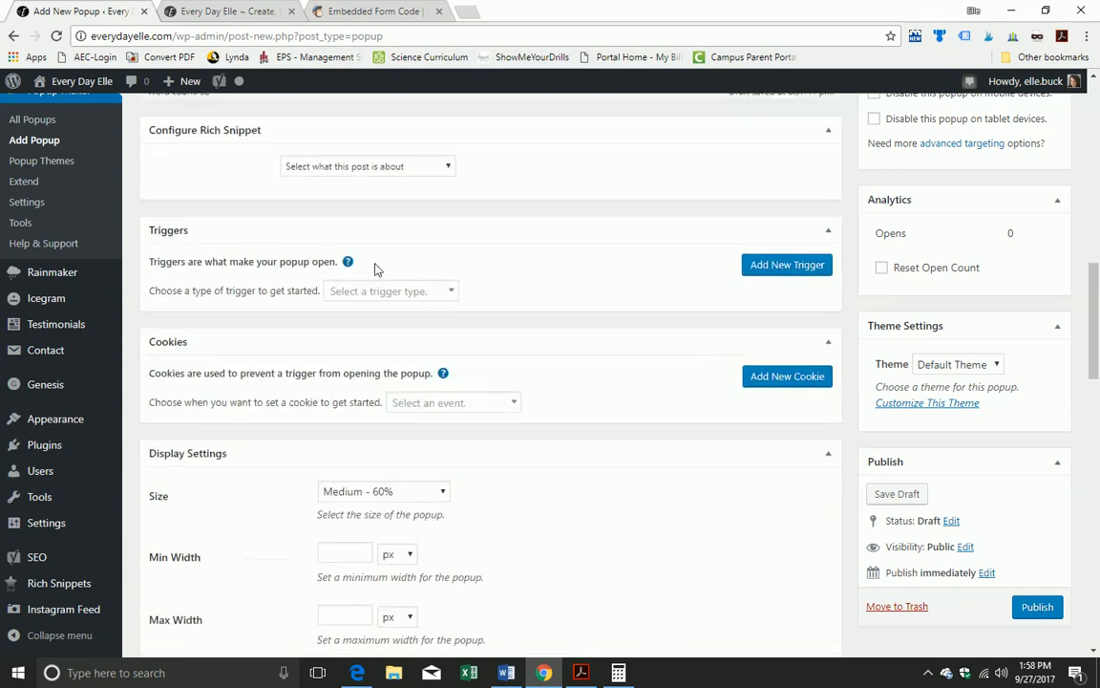
Step: Add a Click Open trigger to the popup with default settings
{"action": "left_click", "coordinate": [450, 291]}
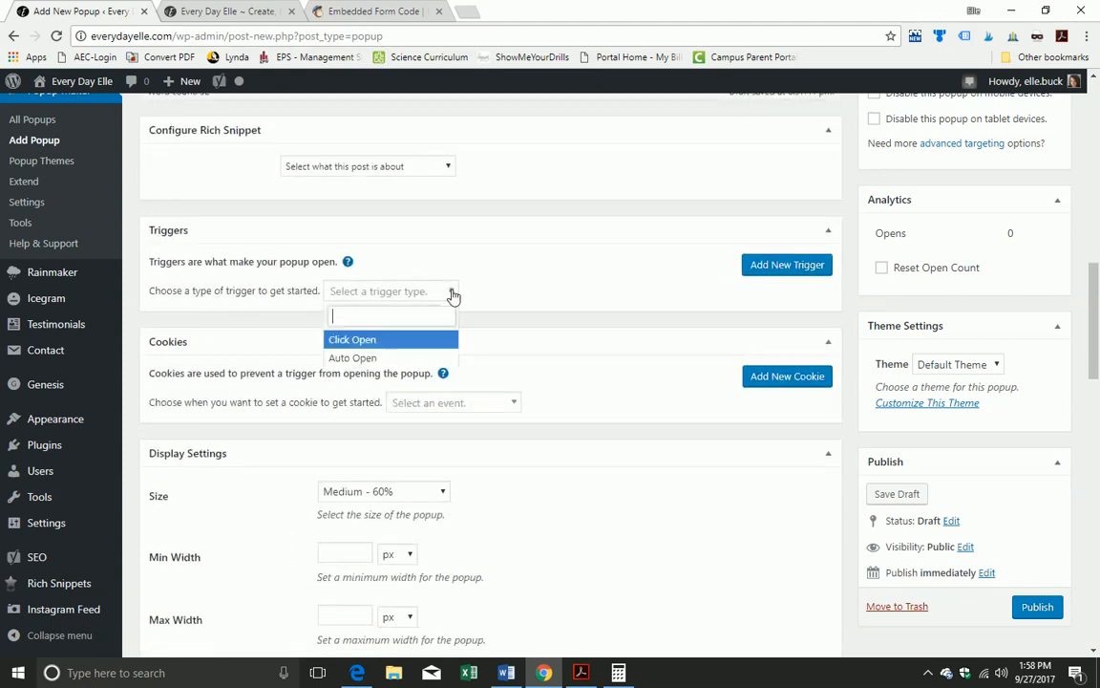
{"action": "left_click", "coordinate": [377, 342]}
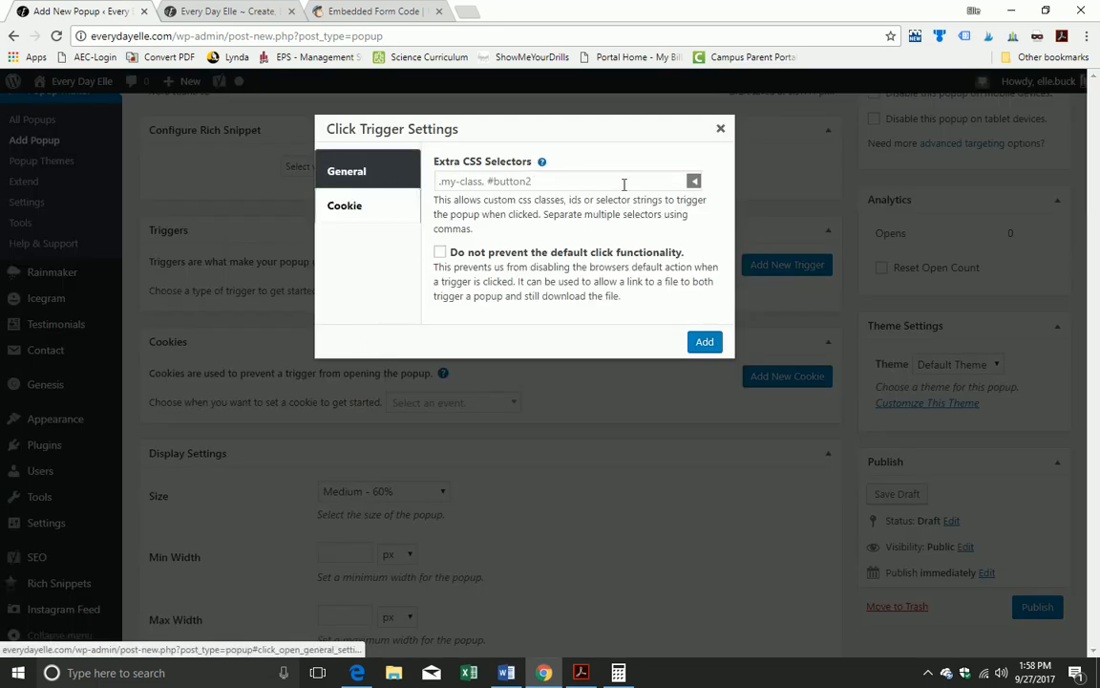
{"action": "left_click", "coordinate": [707, 344]}
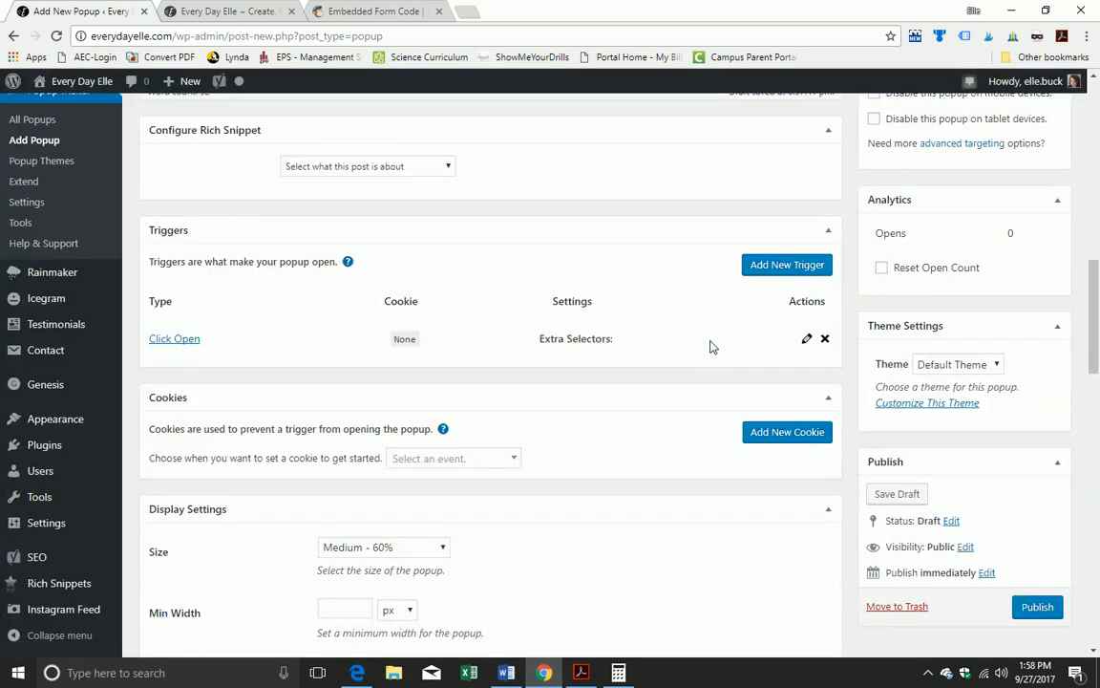
Step: Set the popup size to Small - 40%
{"action": "scroll", "coordinate": [712, 346], "scroll_direction": "down", "scroll_amount": 3}
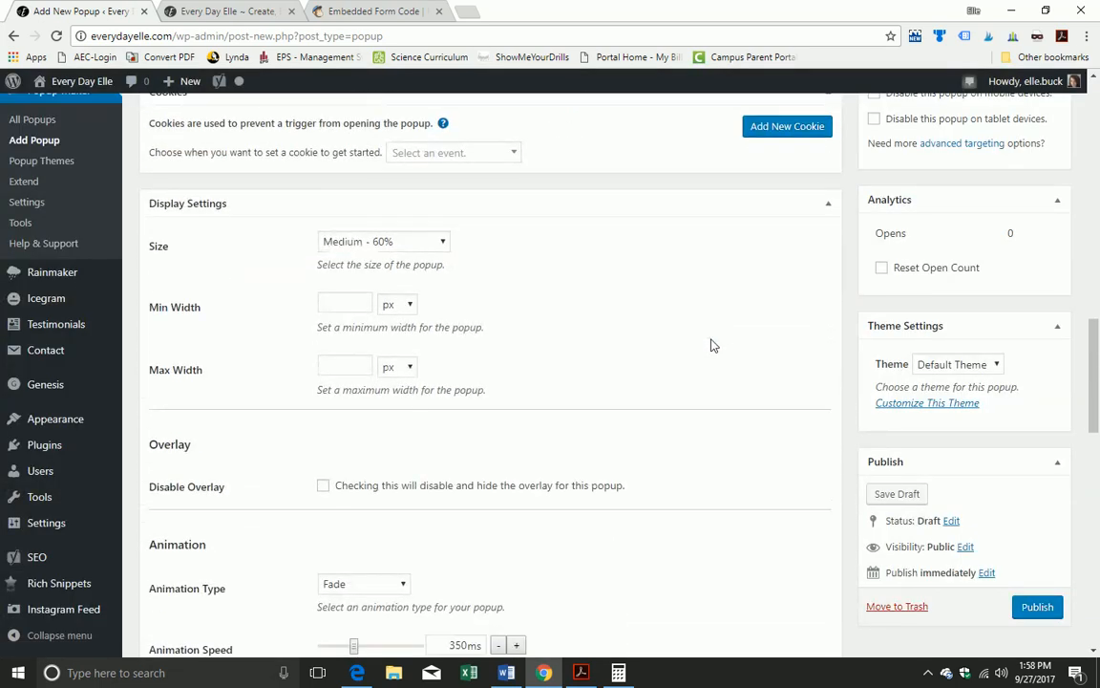
{"action": "left_click", "coordinate": [441, 242]}
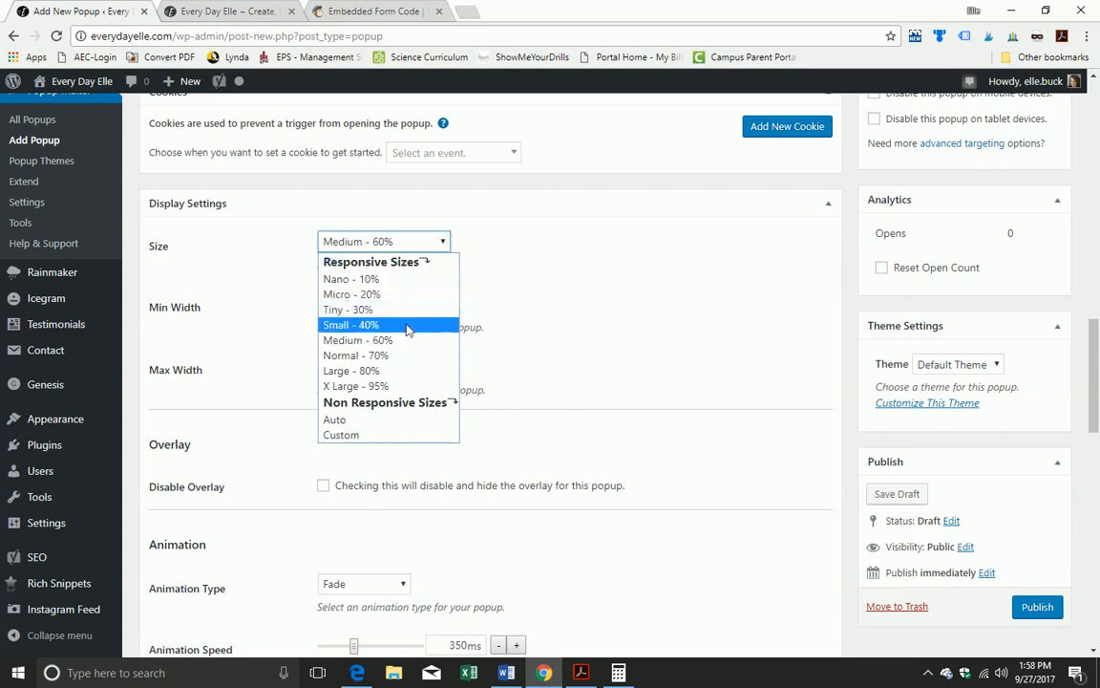
{"action": "left_click", "coordinate": [407, 329]}
{"action": "scroll", "coordinate": [413, 322], "scroll_direction": "down", "scroll_amount": 1}
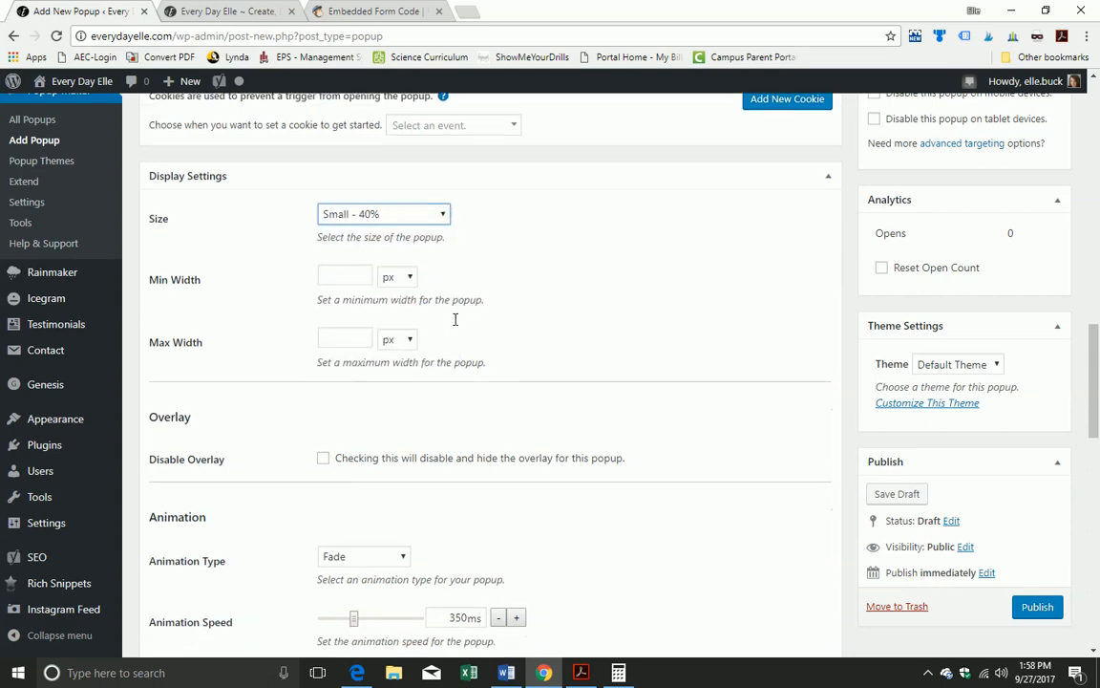
{"action": "left_click", "coordinate": [353, 293]}
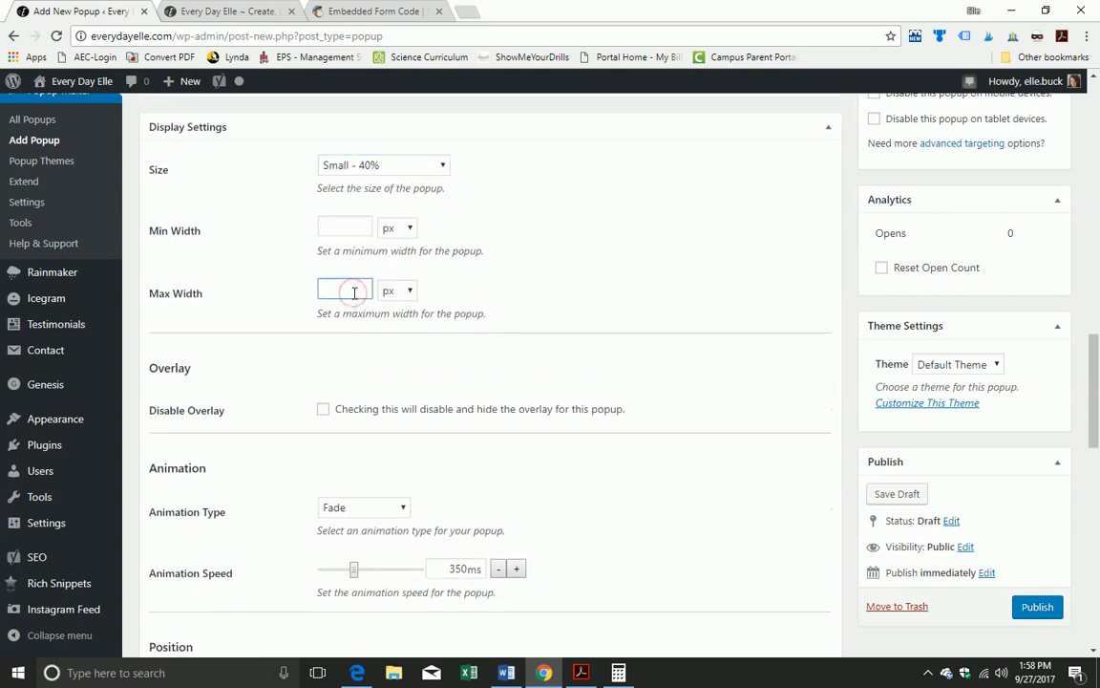
{"action": "left_click", "coordinate": [335, 291]}
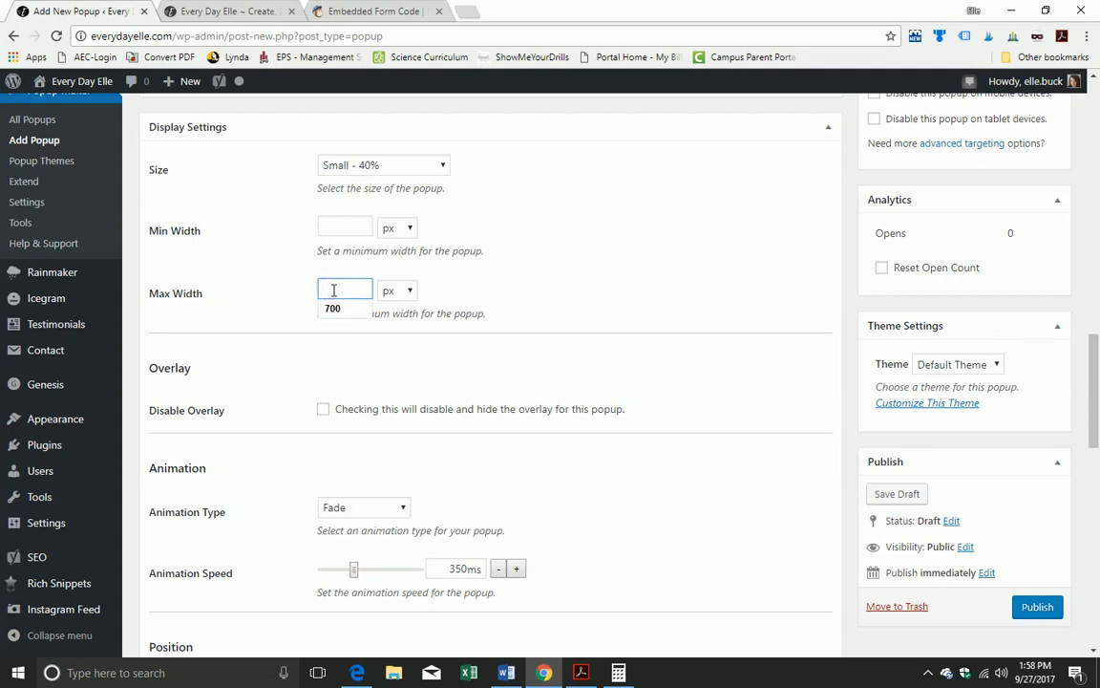
{"action": "left_click", "coordinate": [547, 267]}
Step: Enable closing the popup by overlay click, ESC and F4
{"action": "scroll", "coordinate": [539, 275], "scroll_direction": "down", "scroll_amount": 4}
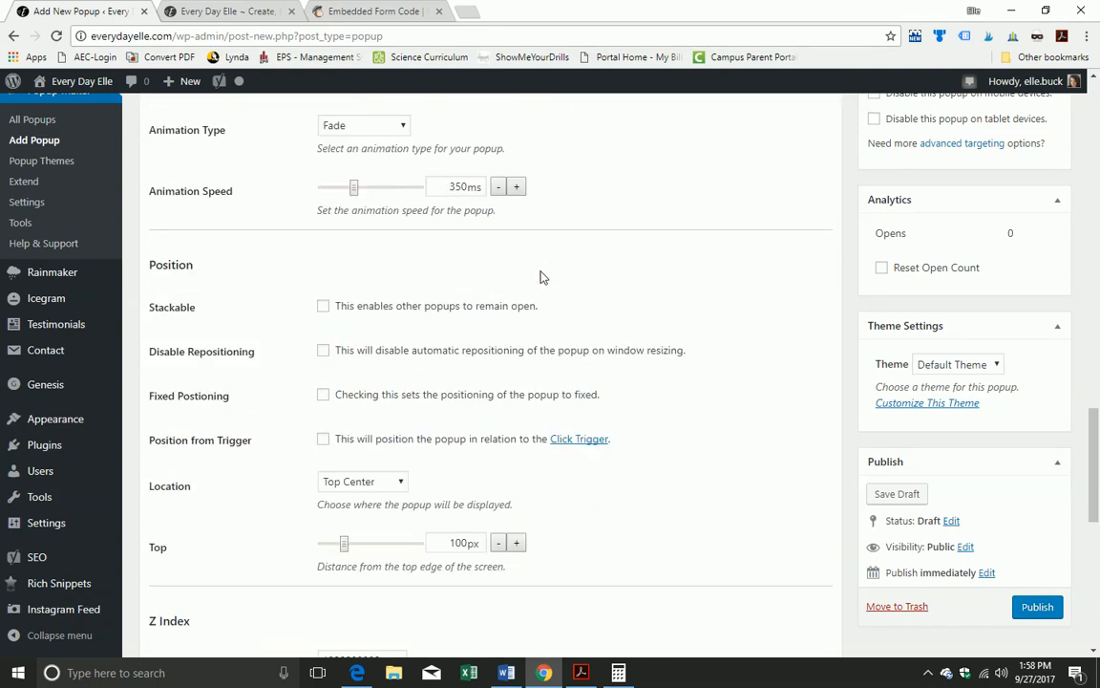
{"action": "scroll", "coordinate": [540, 276], "scroll_direction": "down", "scroll_amount": 2}
{"action": "scroll", "coordinate": [540, 276], "scroll_direction": "down", "scroll_amount": 1}
{"action": "scroll", "coordinate": [540, 276], "scroll_direction": "up", "scroll_amount": 3}
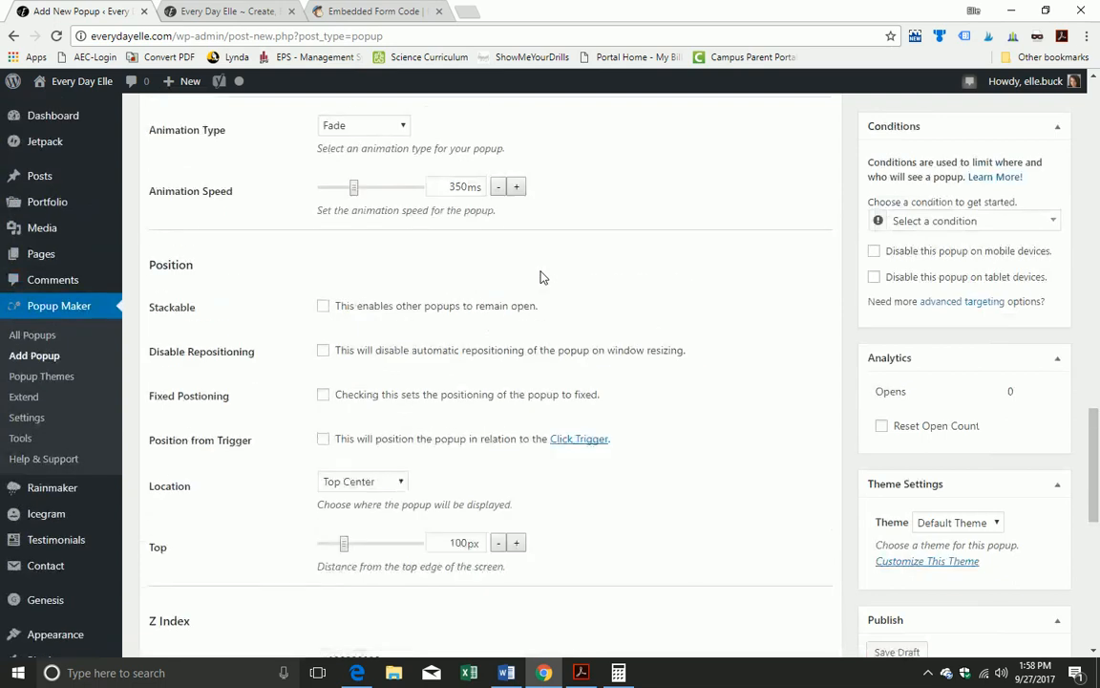
{"action": "scroll", "coordinate": [539, 277], "scroll_direction": "down", "scroll_amount": 4}
{"action": "scroll", "coordinate": [539, 277], "scroll_direction": "down", "scroll_amount": 2}
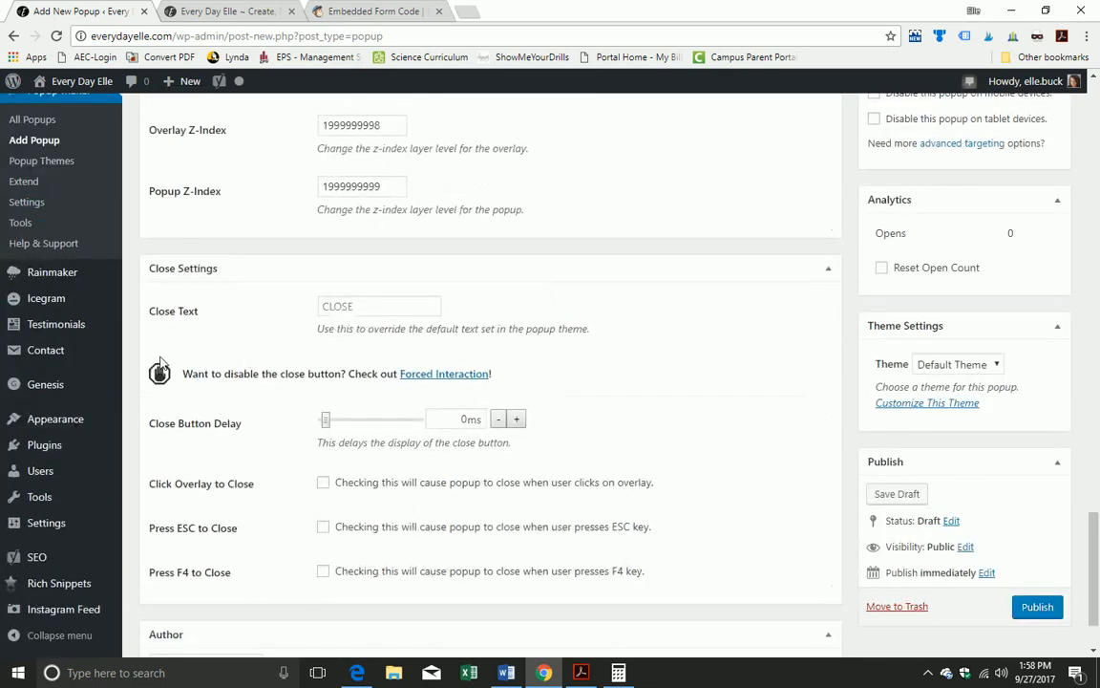
{"action": "scroll", "coordinate": [315, 492], "scroll_direction": "down", "scroll_amount": 1}
{"action": "scroll", "coordinate": [312, 509], "scroll_direction": "down", "scroll_amount": 1}
{"action": "left_click", "coordinate": [322, 406]}
{"action": "left_click", "coordinate": [322, 451]}
{"action": "left_click", "coordinate": [323, 495]}
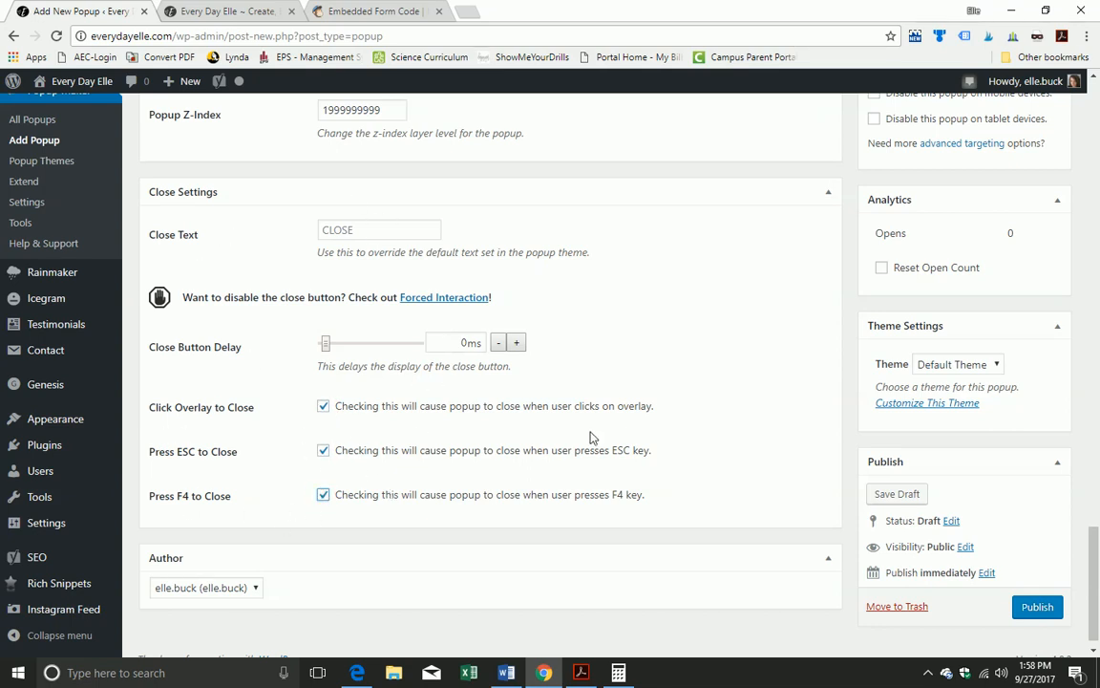
{"action": "scroll", "coordinate": [590, 435], "scroll_direction": "down", "scroll_amount": 1}
Step: Apply the Light Box theme to popup test 1 and publish it
{"action": "scroll", "coordinate": [960, 478], "scroll_direction": "up", "scroll_amount": 3}
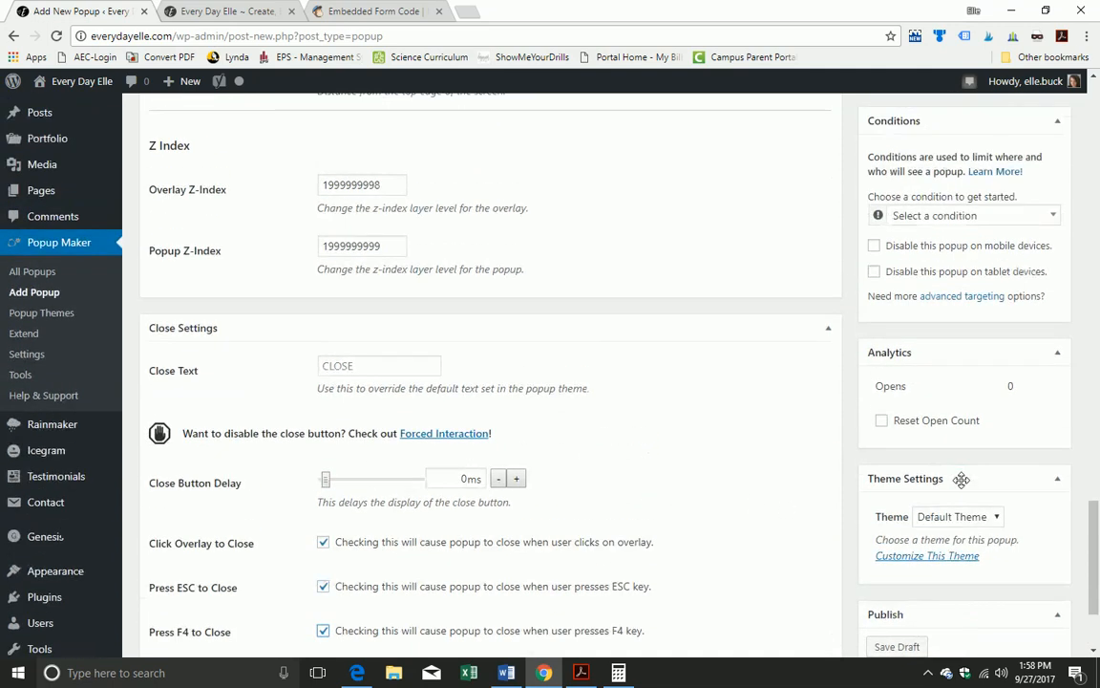
{"action": "scroll", "coordinate": [961, 479], "scroll_direction": "up", "scroll_amount": 4}
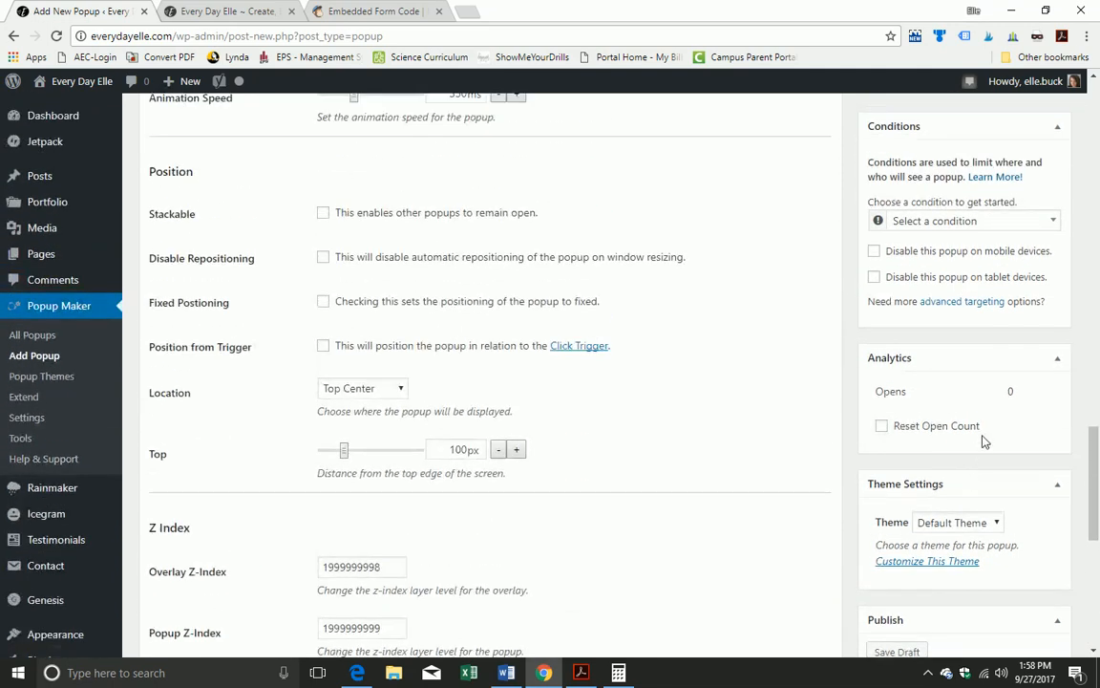
{"action": "scroll", "coordinate": [953, 341], "scroll_direction": "down", "scroll_amount": 3}
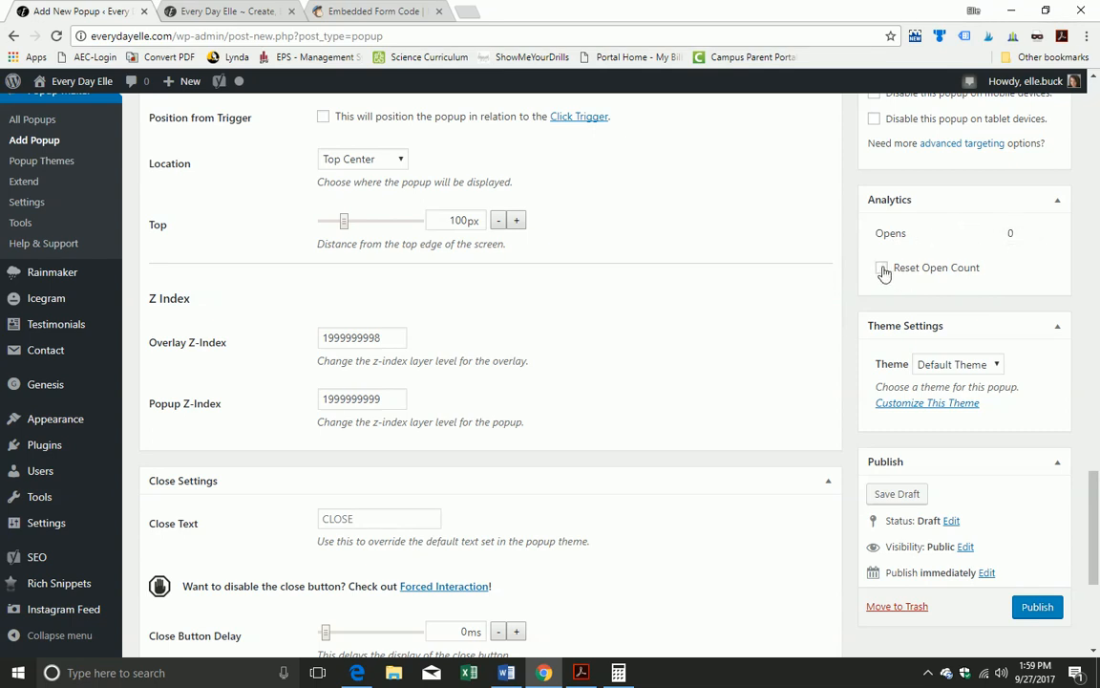
{"action": "scroll", "coordinate": [1027, 336], "scroll_direction": "down", "scroll_amount": 1}
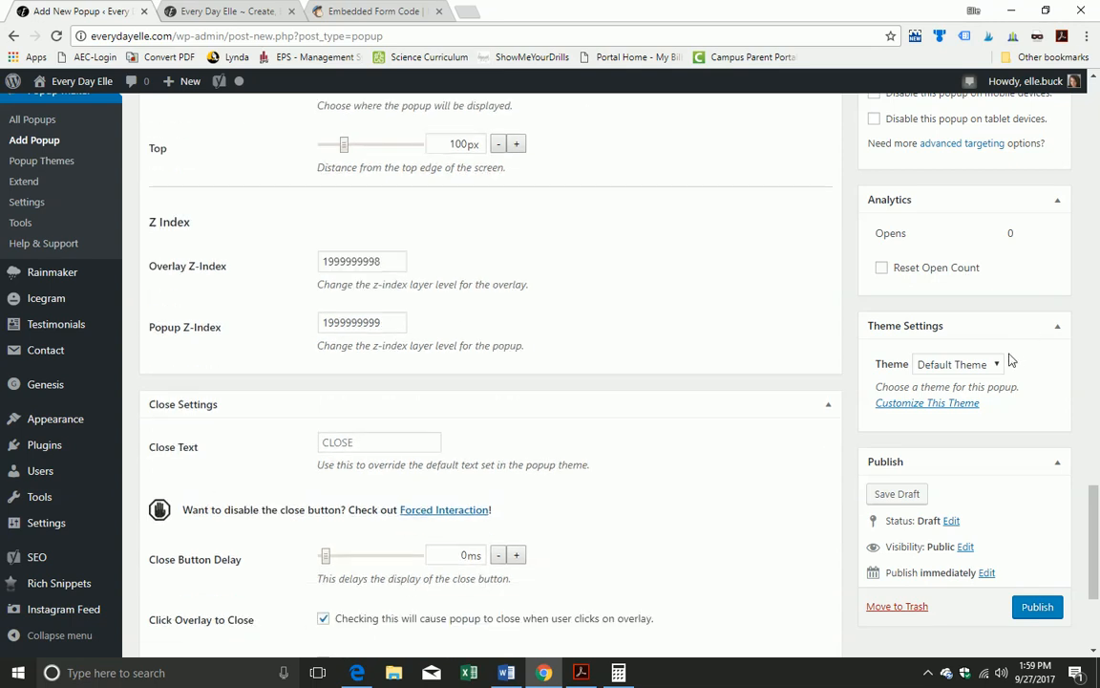
{"action": "left_click", "coordinate": [996, 366]}
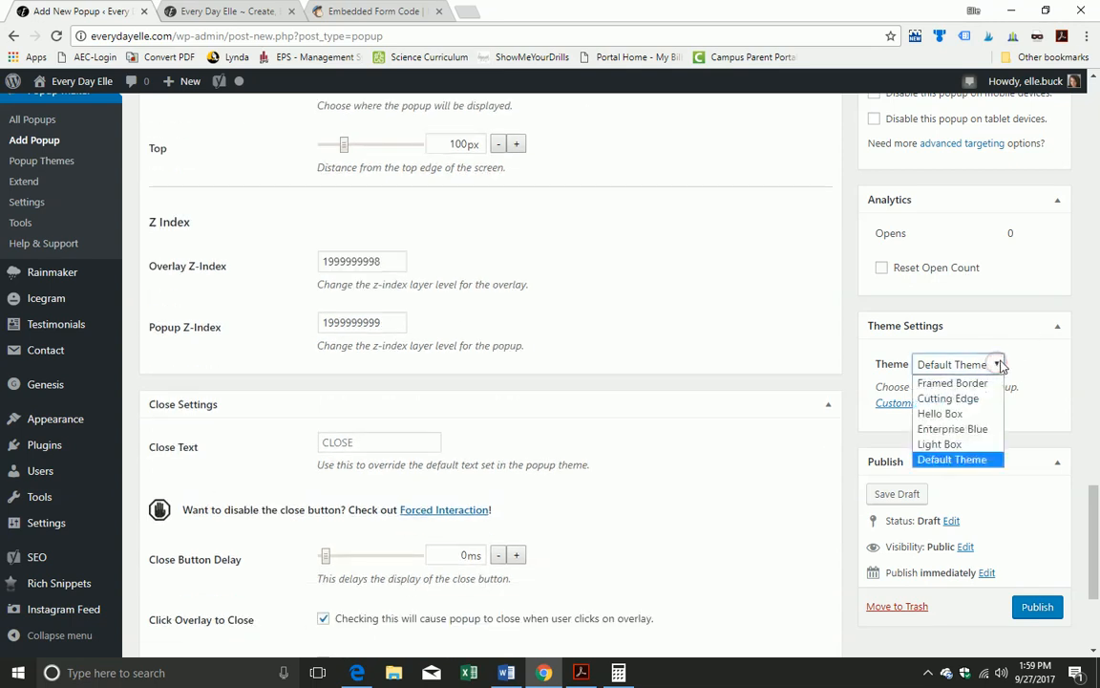
{"action": "left_click", "coordinate": [940, 444]}
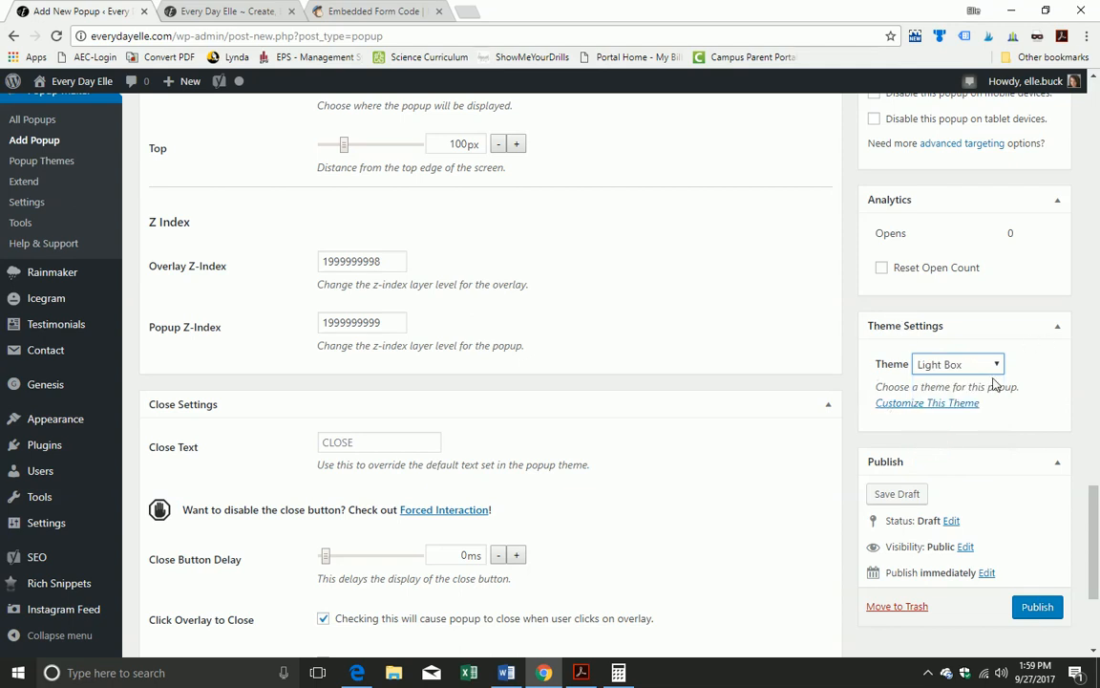
{"action": "scroll", "coordinate": [993, 440], "scroll_direction": "down", "scroll_amount": 2}
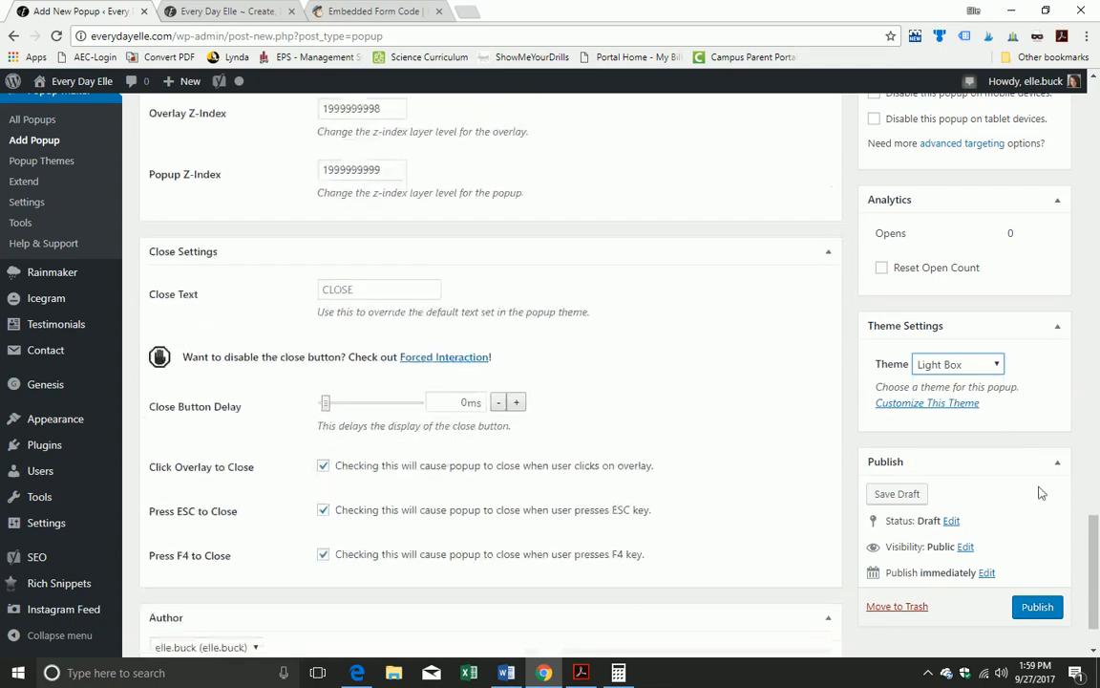
{"action": "left_click", "coordinate": [1038, 608]}
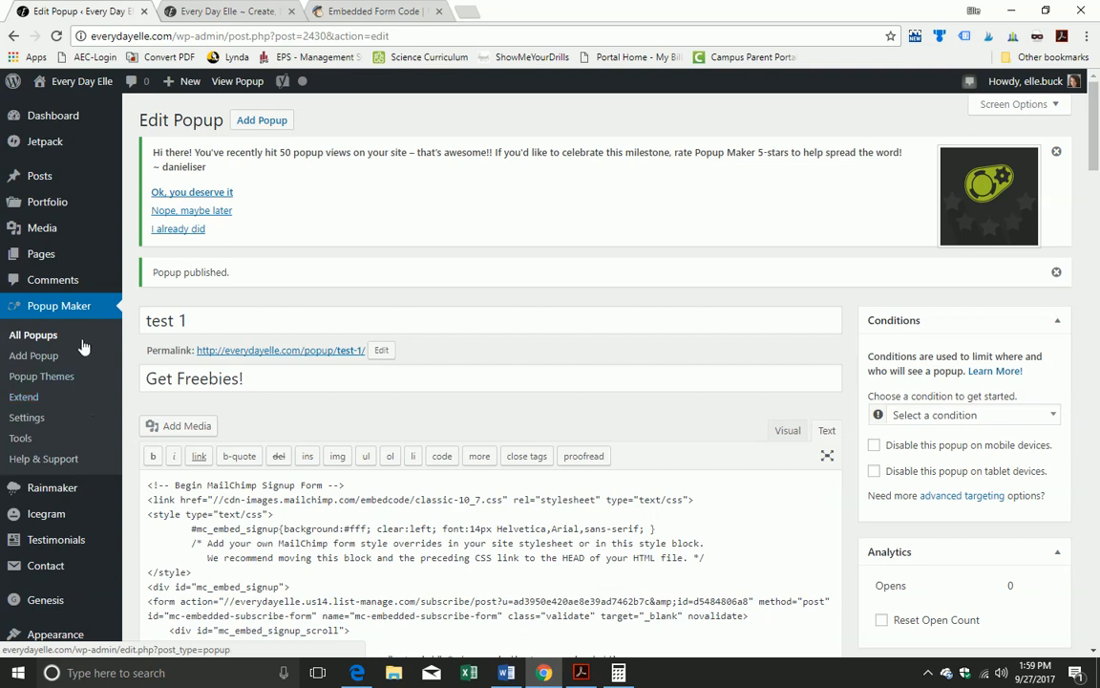
Step: Open All Popups and select the test 1 popup's popmake-test-1 class
{"action": "left_click", "coordinate": [22, 336]}
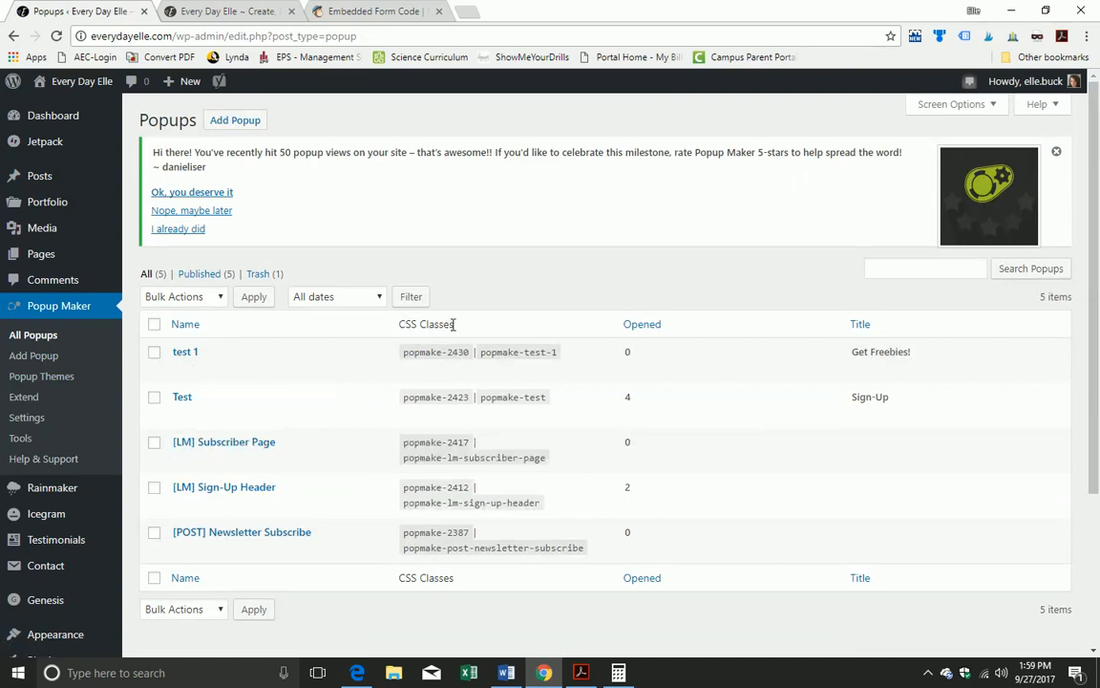
{"action": "left_click_drag", "start_coordinate": [402, 353], "coordinate": [468, 356]}
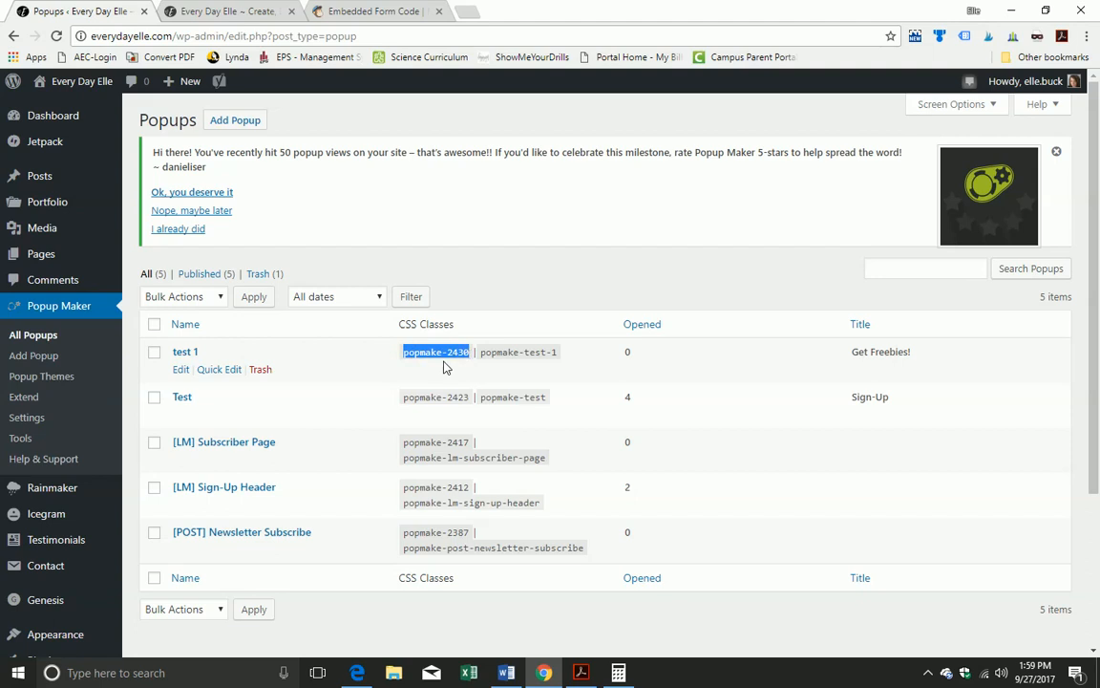
{"action": "left_click_drag", "start_coordinate": [481, 352], "coordinate": [558, 352]}
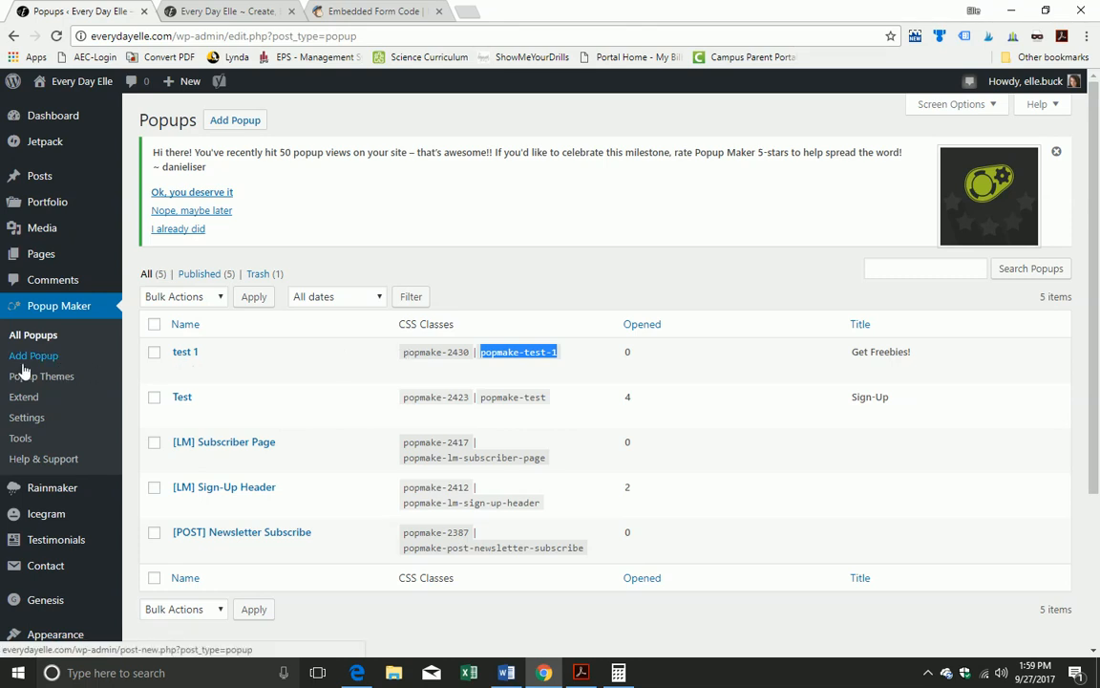
Step: Pause the screen recording from the system tray
{"action": "left_click", "coordinate": [930, 676]}
{"action": "left_click", "coordinate": [944, 642]}
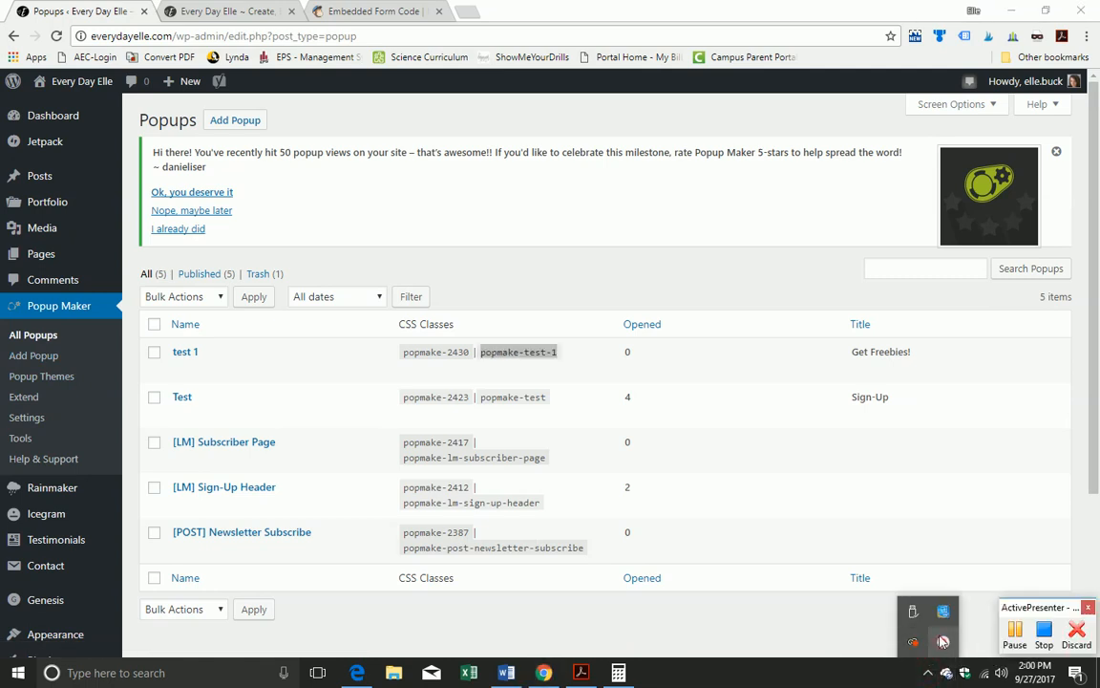
{"action": "left_click", "coordinate": [1018, 639]}
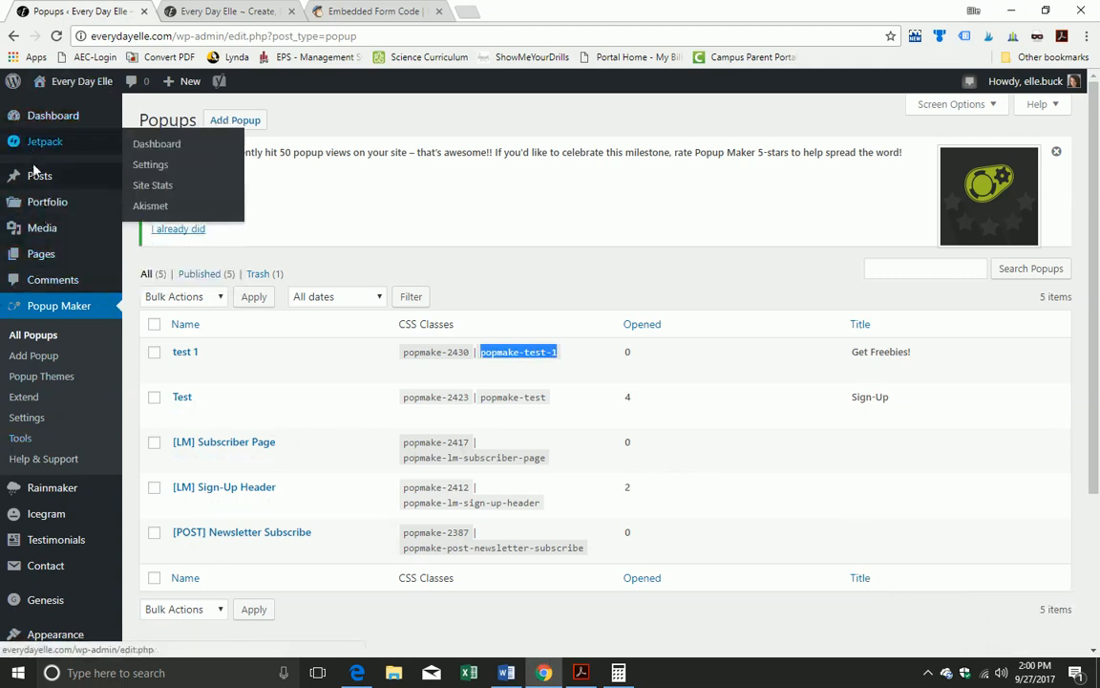
Step: Glance at All Posts, then return to All Popups and reselect popmake-test-1
{"action": "mouse_move", "coordinate": [40, 182]}
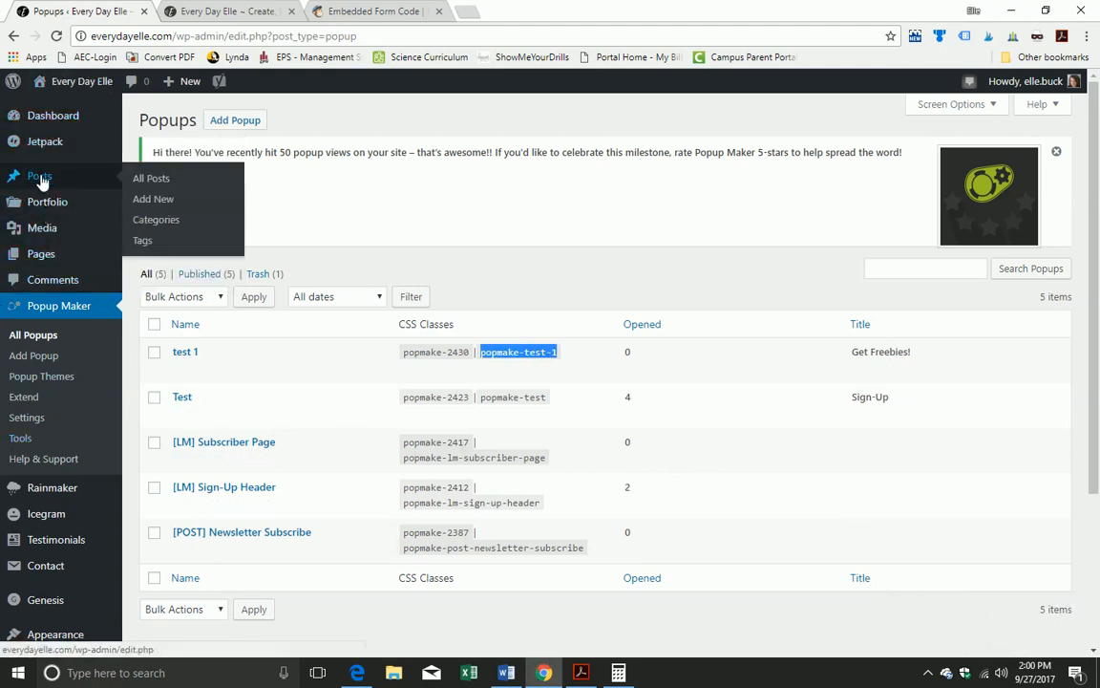
{"action": "left_click", "coordinate": [153, 180]}
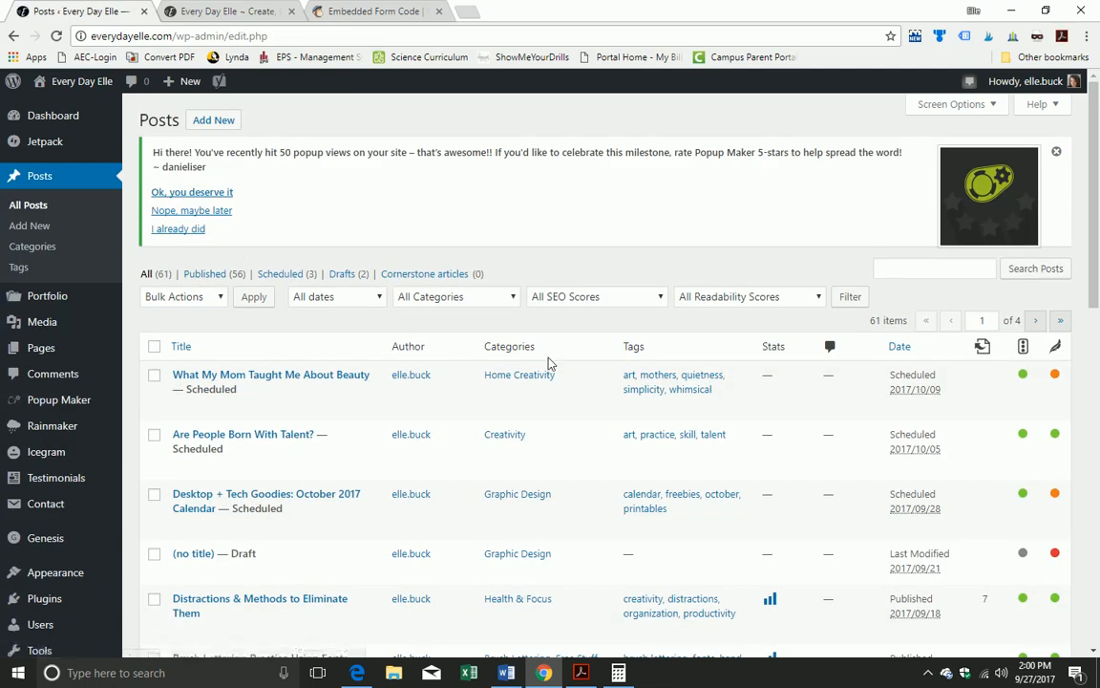
{"action": "scroll", "coordinate": [547, 363], "scroll_direction": "down", "scroll_amount": 4}
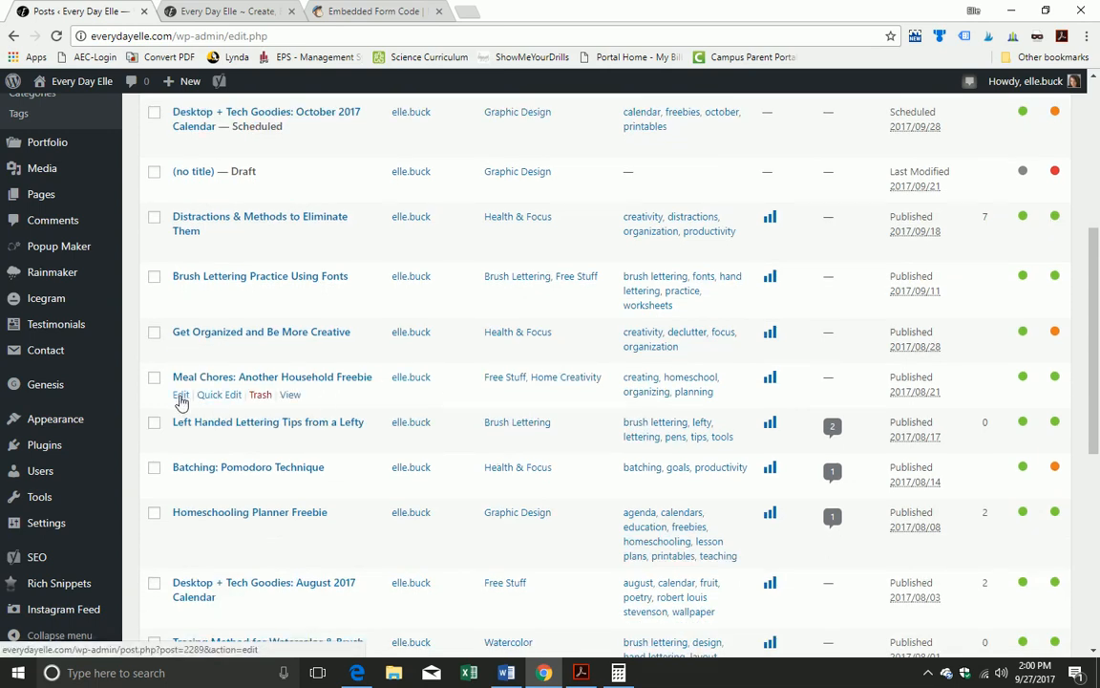
{"action": "scroll", "coordinate": [95, 382], "scroll_direction": "up", "scroll_amount": 3}
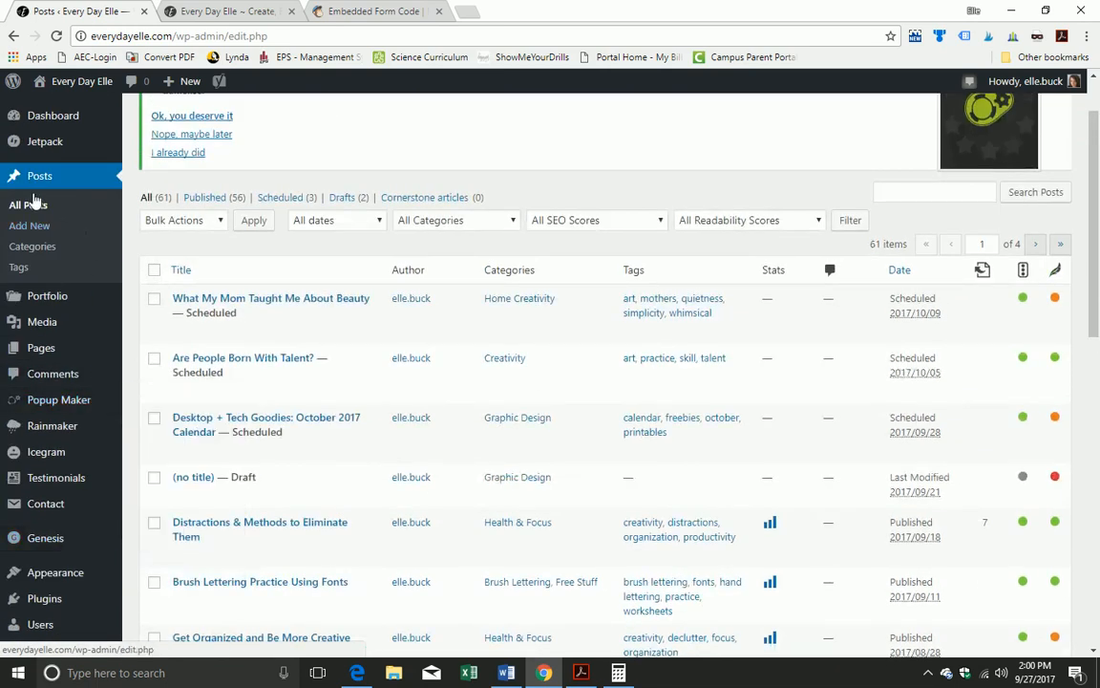
{"action": "mouse_move", "coordinate": [91, 400]}
{"action": "left_click", "coordinate": [178, 406]}
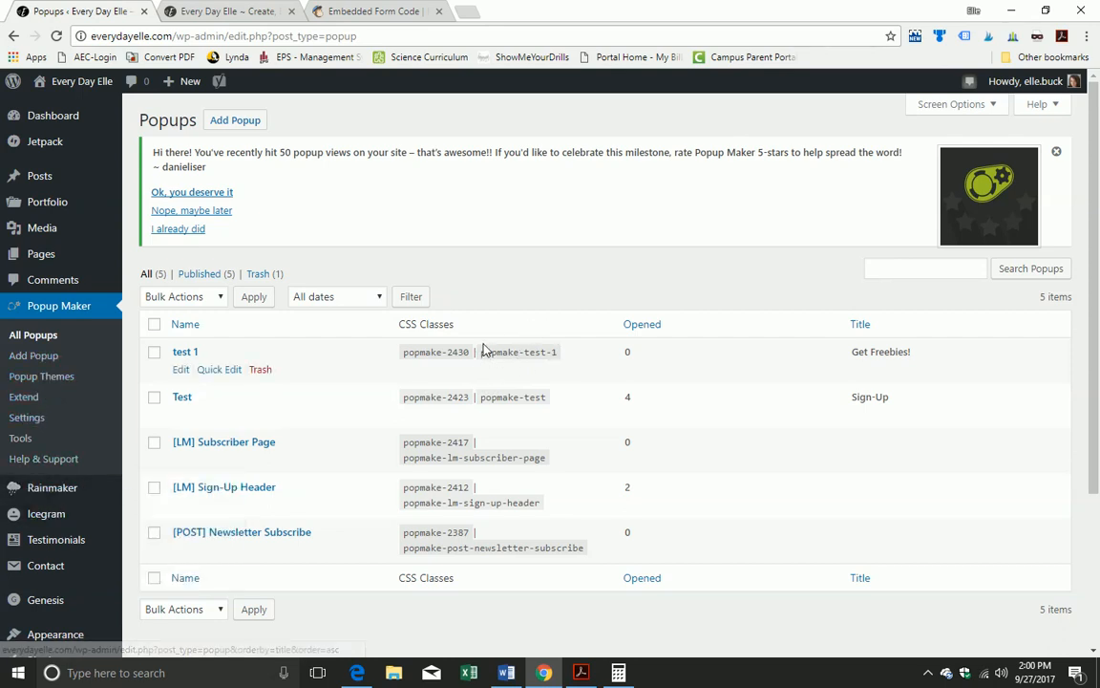
{"action": "left_click_drag", "start_coordinate": [480, 353], "coordinate": [559, 366]}
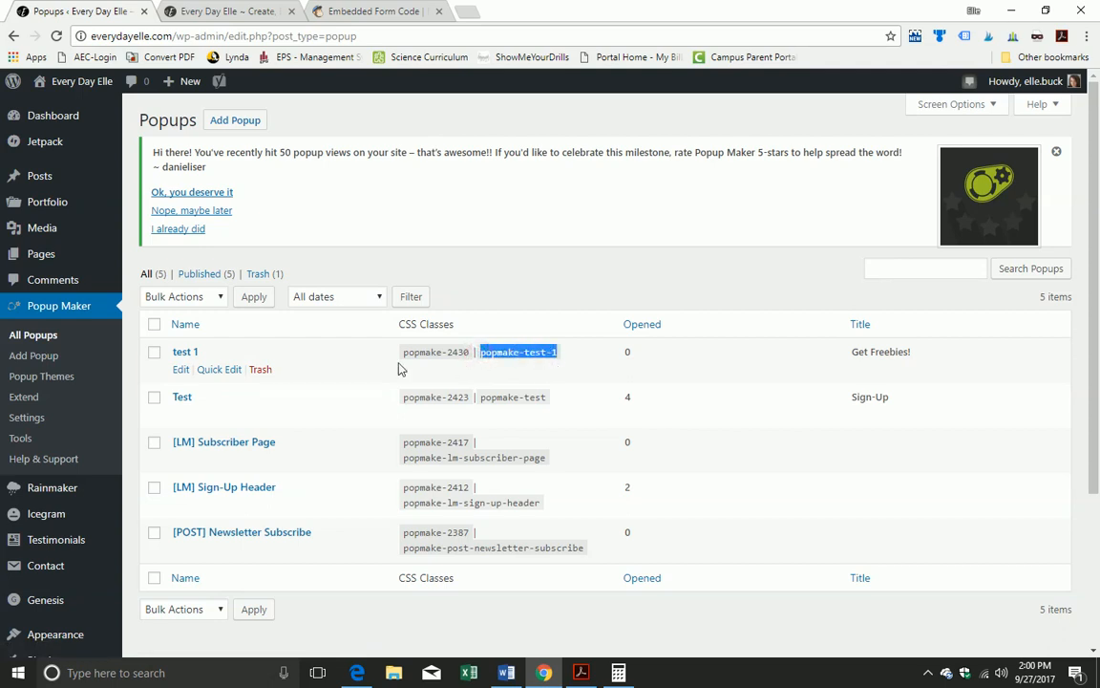
Step: From All Posts, open Brush Lettering Practice Using Fonts in the editor
{"action": "mouse_move", "coordinate": [52, 186]}
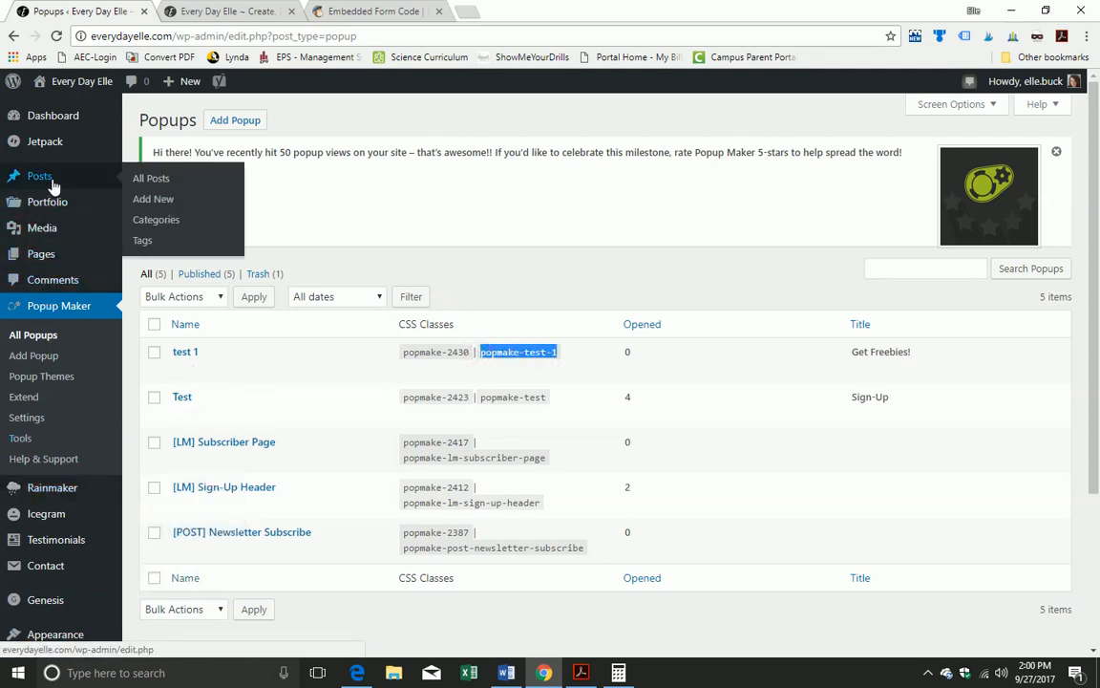
{"action": "left_click", "coordinate": [145, 182]}
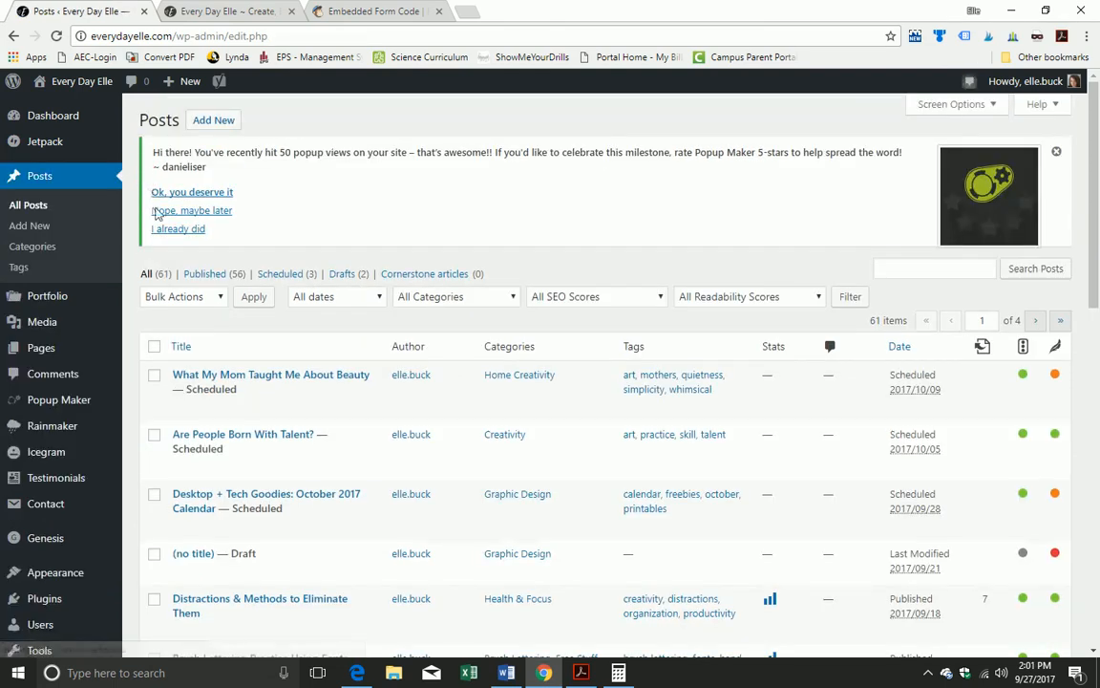
{"action": "scroll", "coordinate": [250, 355], "scroll_direction": "down", "scroll_amount": 4}
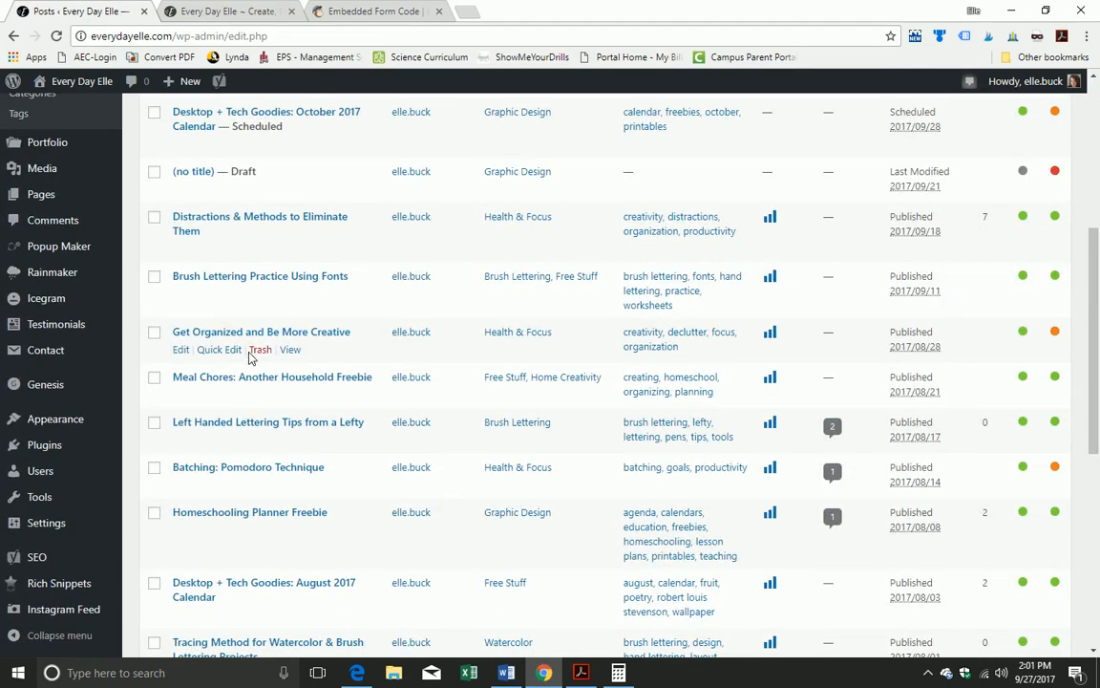
{"action": "scroll", "coordinate": [353, 382], "scroll_direction": "up", "scroll_amount": 1}
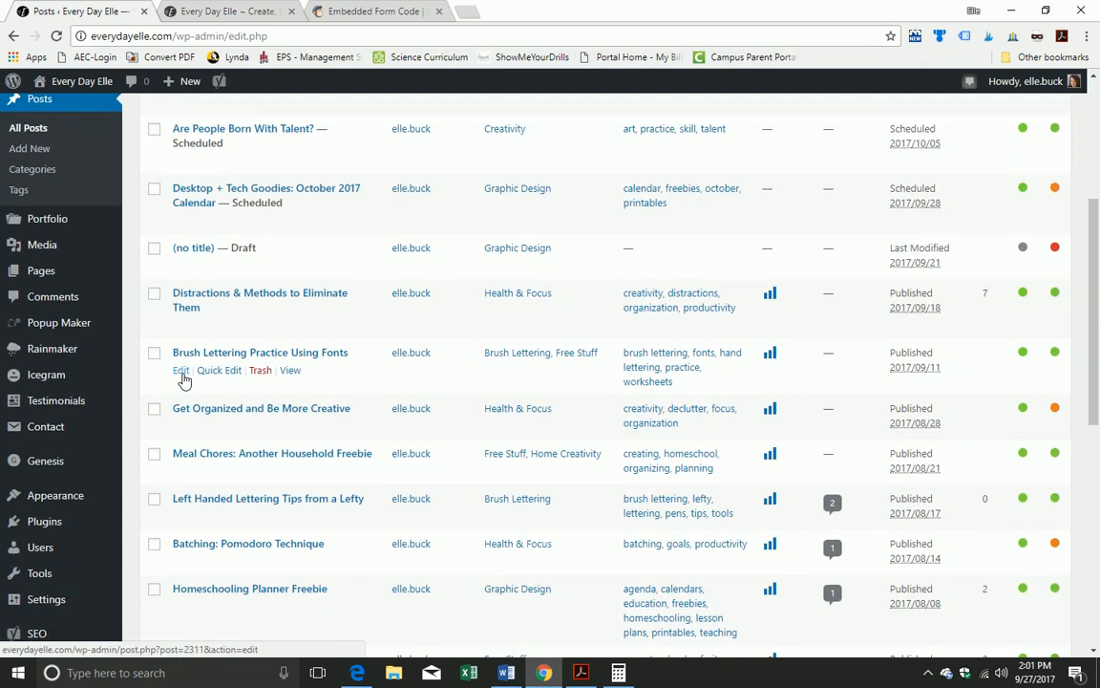
{"action": "left_click", "coordinate": [183, 374]}
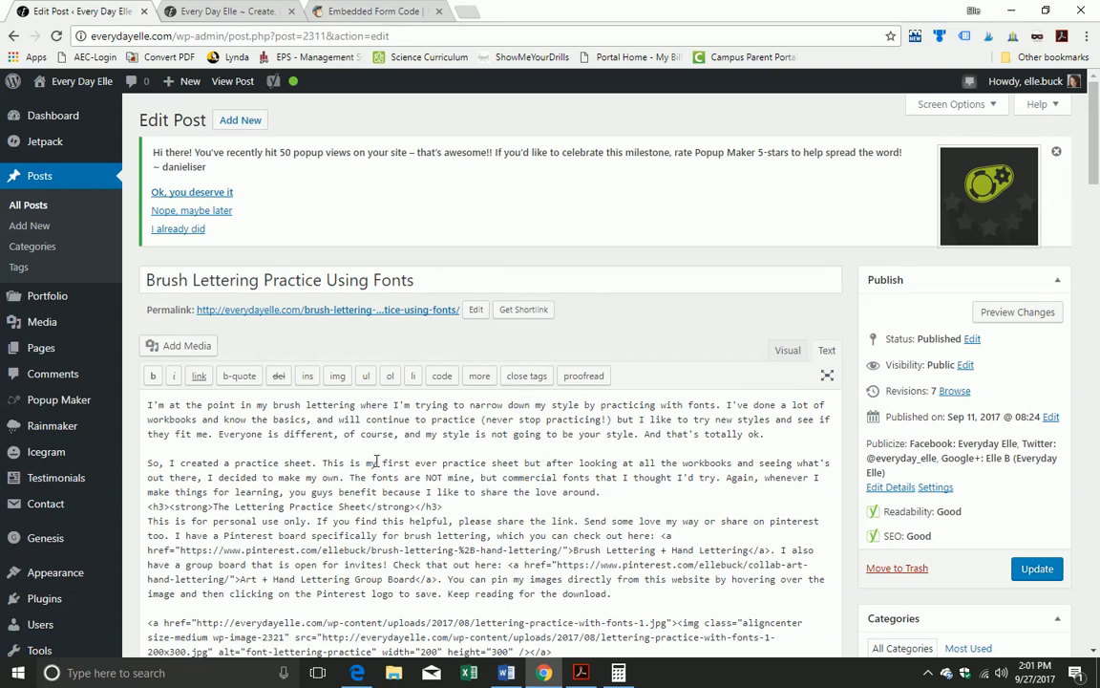
Step: Insert <a href="#" class="popmake-test-1">Click Me</a> after the post's last paragraph
{"action": "scroll", "coordinate": [377, 458], "scroll_direction": "down", "scroll_amount": 7}
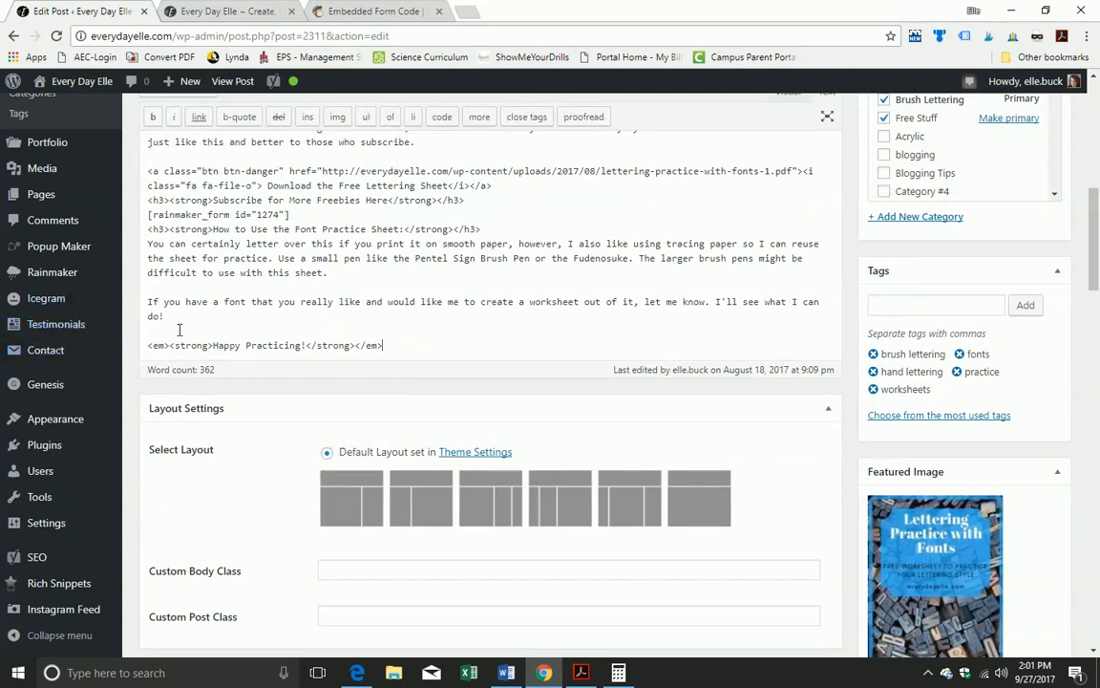
{"action": "key", "text": "Return"}
{"action": "key", "text": "Return"}
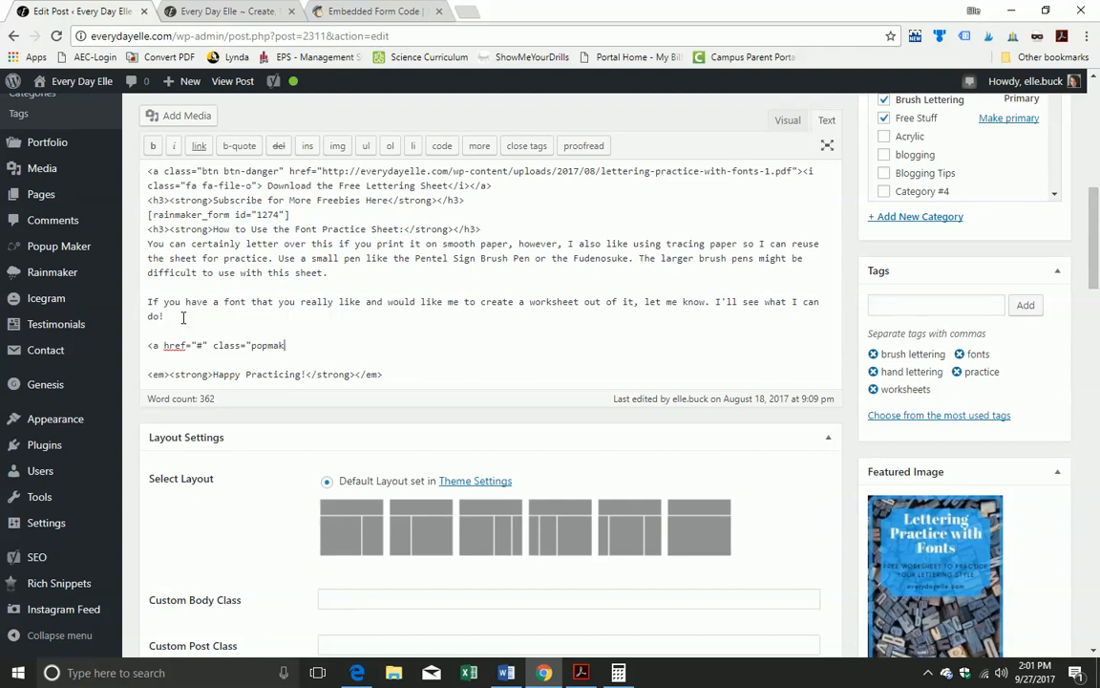
{"action": "type", "text": "test-1\">Click Me</a>"}
Step: Update the post and bring up the View Post link's options
{"action": "scroll", "coordinate": [982, 351], "scroll_direction": "up", "scroll_amount": 3}
{"action": "left_click", "coordinate": [1029, 192]}
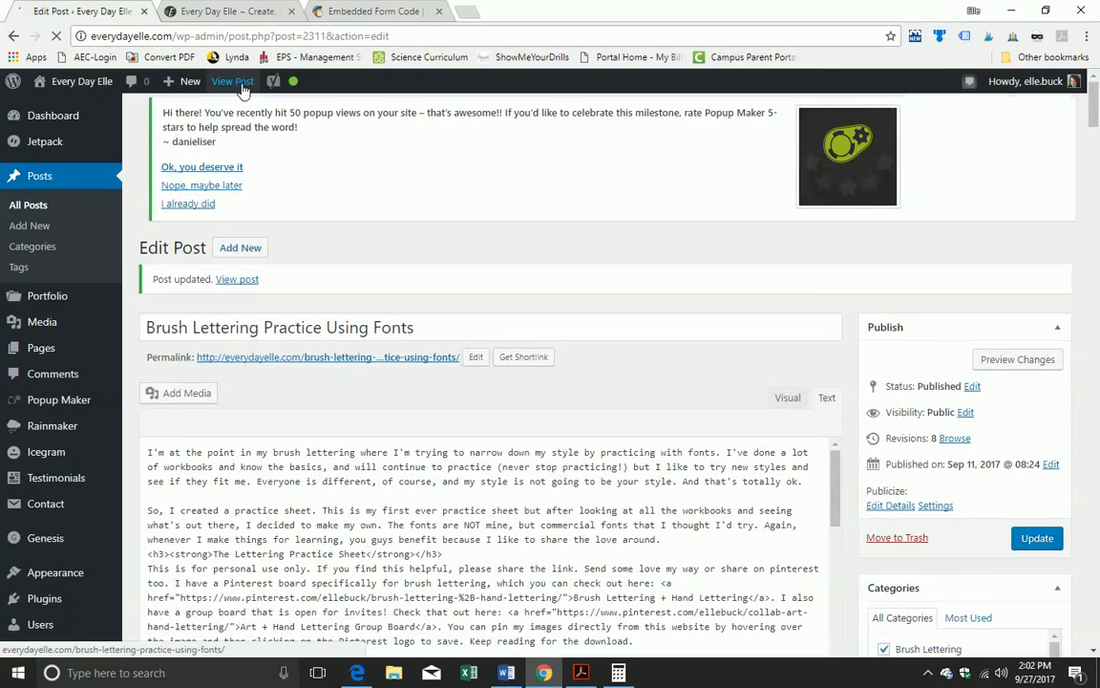
{"action": "right_click", "coordinate": [245, 85]}
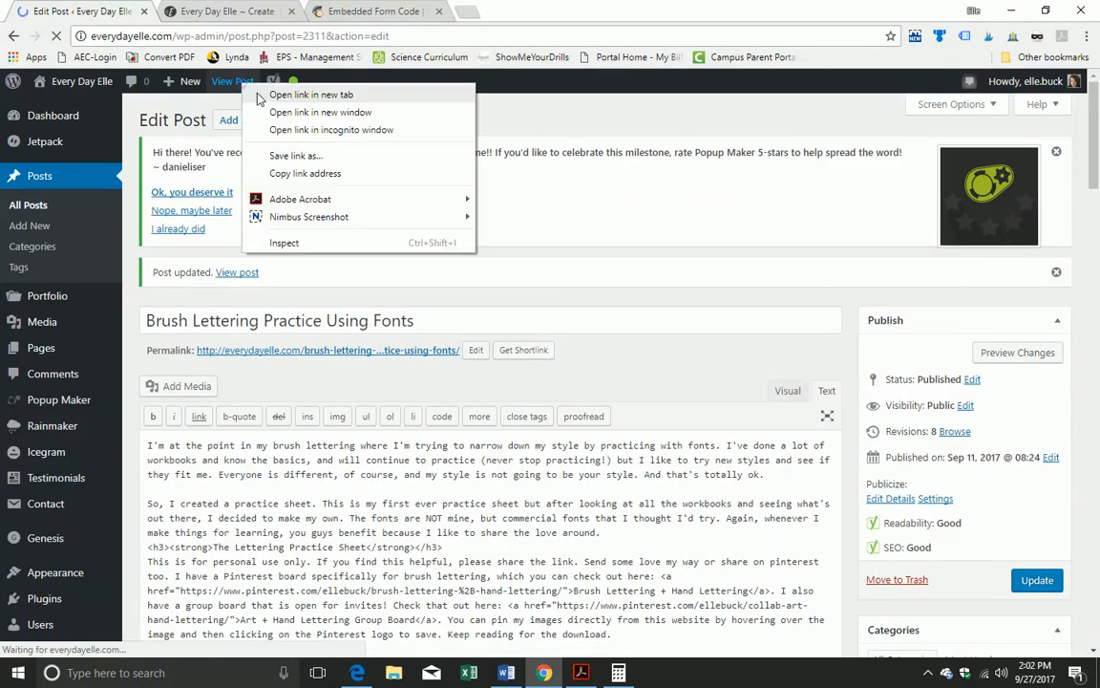
Step: Open the live post in a new tab and scroll to the Click Me link
{"action": "left_click", "coordinate": [273, 94]}
{"action": "left_click", "coordinate": [222, 12]}
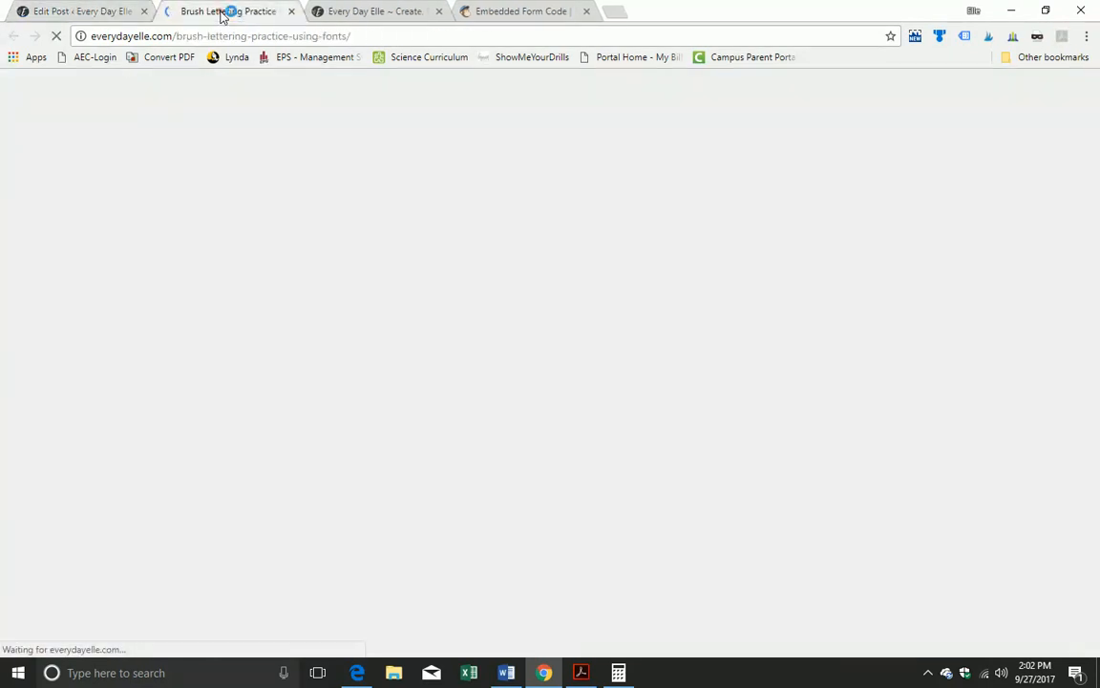
{"action": "scroll", "coordinate": [158, 289], "scroll_direction": "down", "scroll_amount": 5}
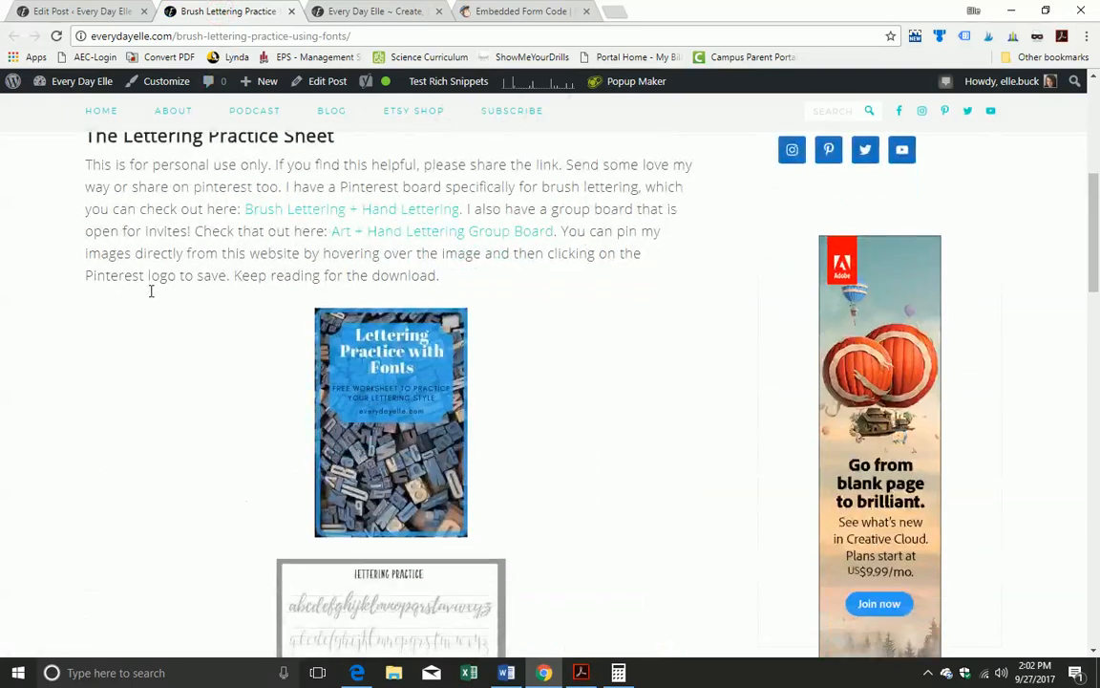
{"action": "scroll", "coordinate": [151, 292], "scroll_direction": "down", "scroll_amount": 6}
{"action": "scroll", "coordinate": [151, 296], "scroll_direction": "down", "scroll_amount": 2}
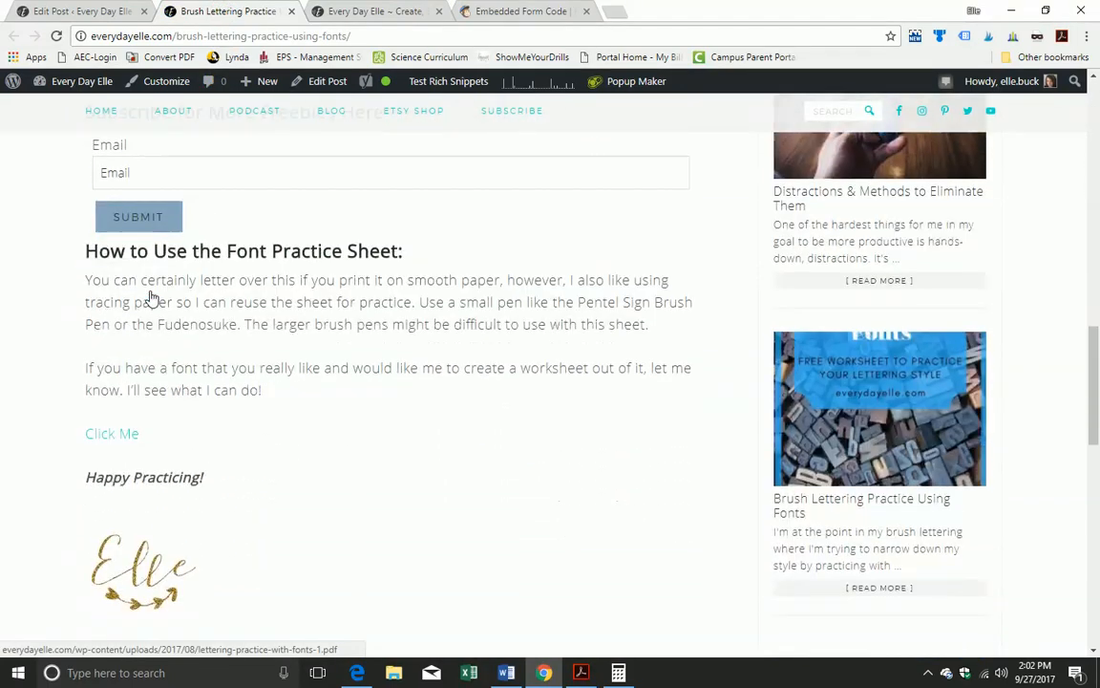
{"action": "scroll", "coordinate": [150, 299], "scroll_direction": "up", "scroll_amount": 1}
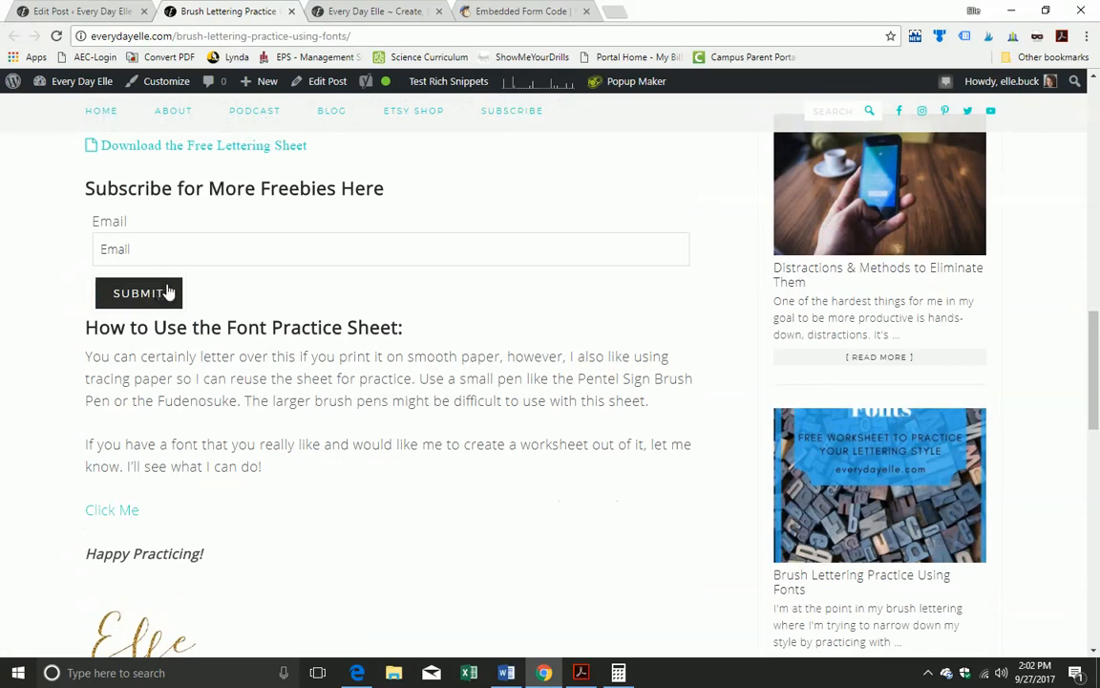
{"action": "scroll", "coordinate": [241, 311], "scroll_direction": "down", "scroll_amount": 2}
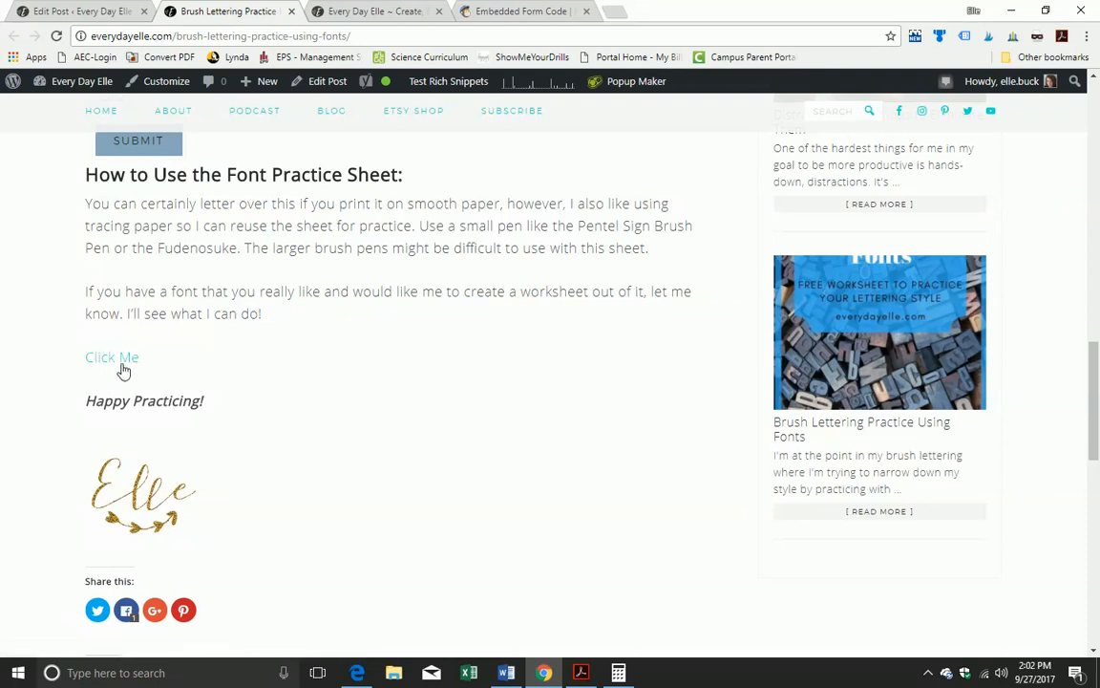
{"action": "scroll", "coordinate": [162, 274], "scroll_direction": "up", "scroll_amount": 1}
{"action": "scroll", "coordinate": [161, 275], "scroll_direction": "up", "scroll_amount": 2}
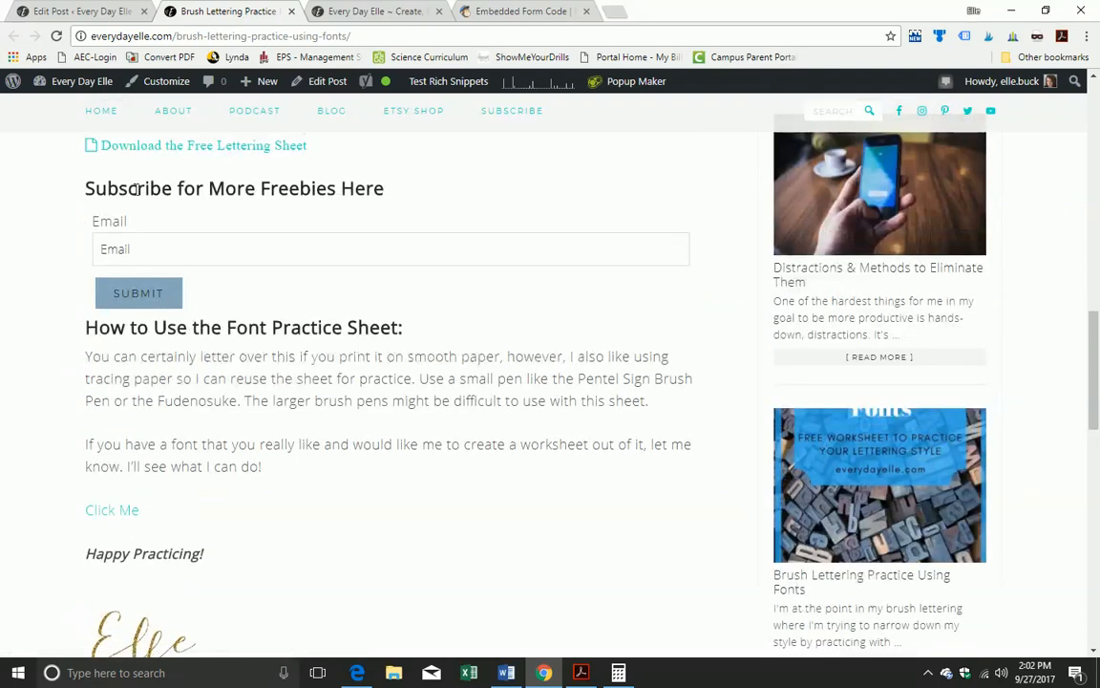
{"action": "scroll", "coordinate": [199, 320], "scroll_direction": "down", "scroll_amount": 4}
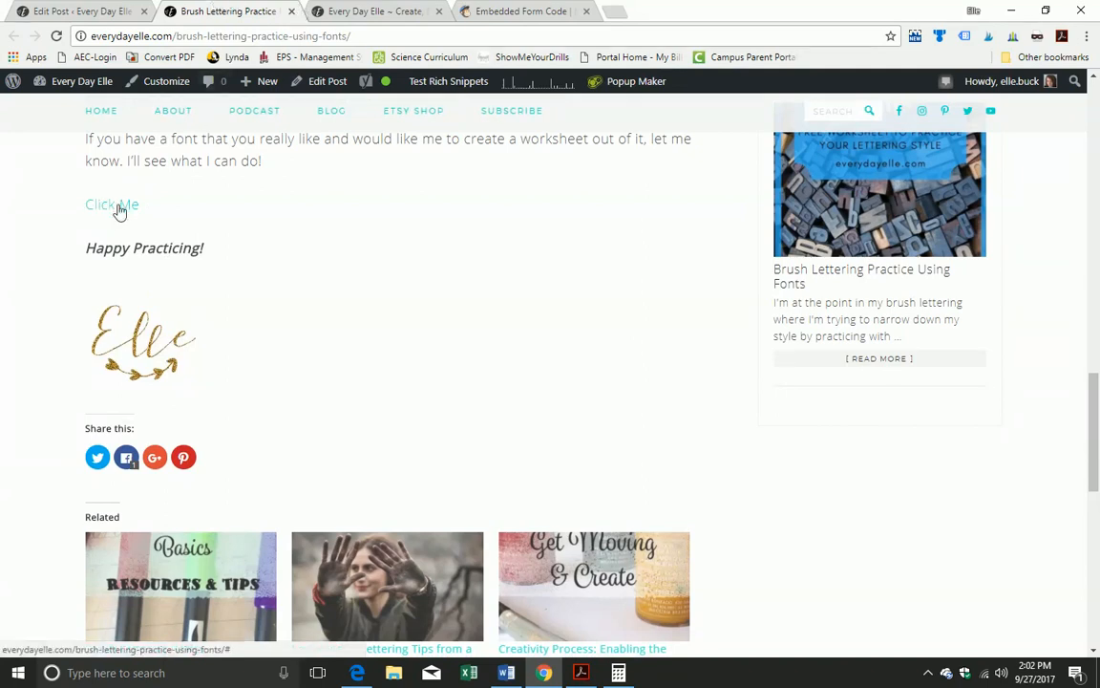
Step: Confirm Click Me opens the Get Freebies! popup, close it, and return to the editor
{"action": "left_click", "coordinate": [120, 206]}
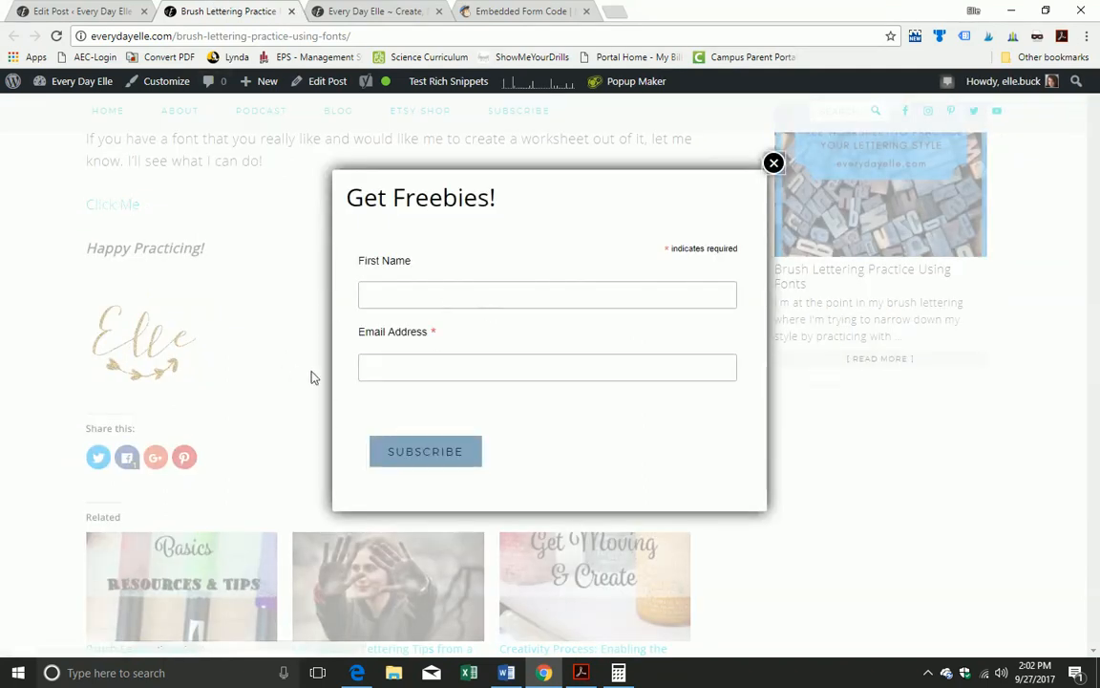
{"action": "left_click", "coordinate": [775, 165]}
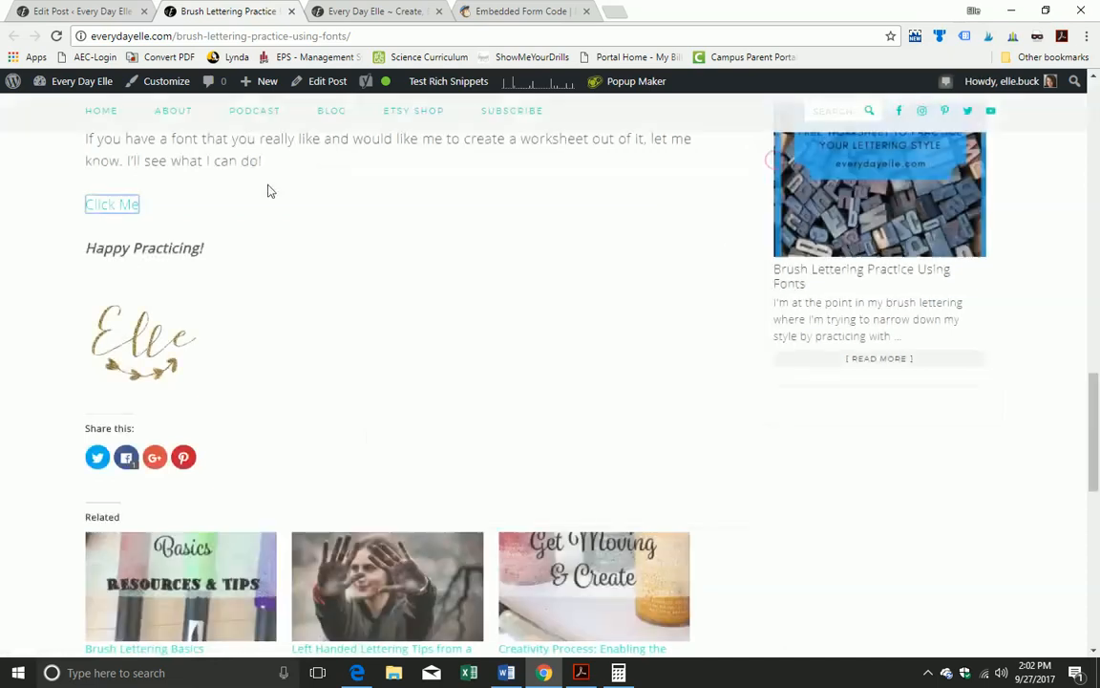
{"action": "left_click", "coordinate": [91, 11]}
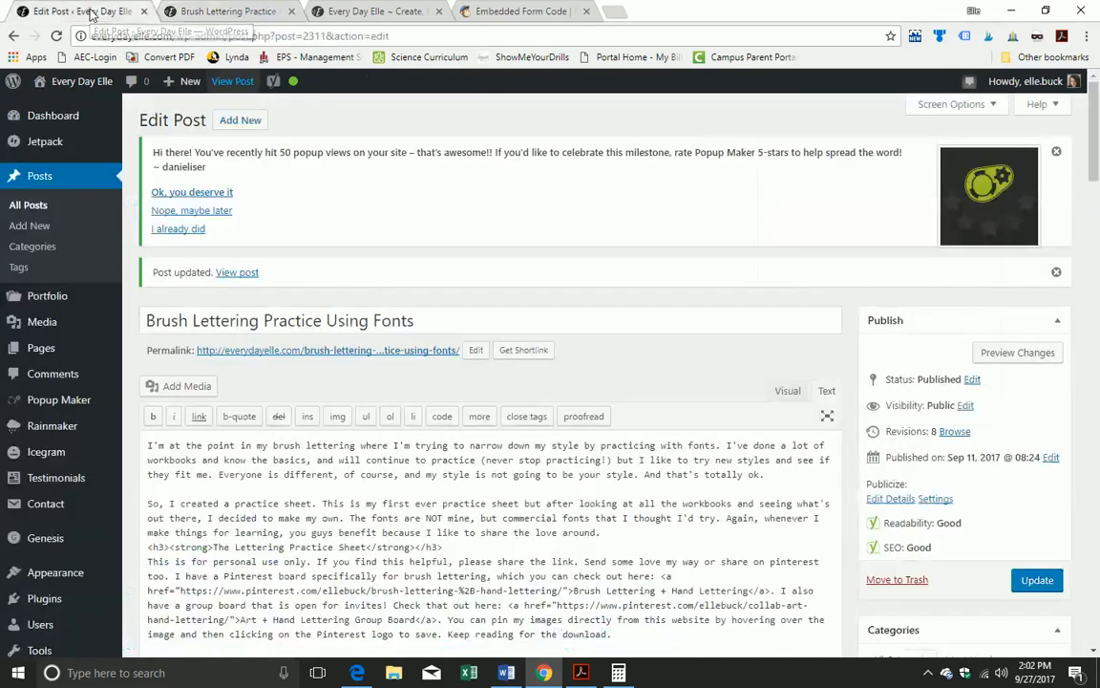
Step: Change the Click Me anchor's class to "teal-button popmake-test-1"
{"action": "scroll", "coordinate": [435, 507], "scroll_direction": "down", "scroll_amount": 7}
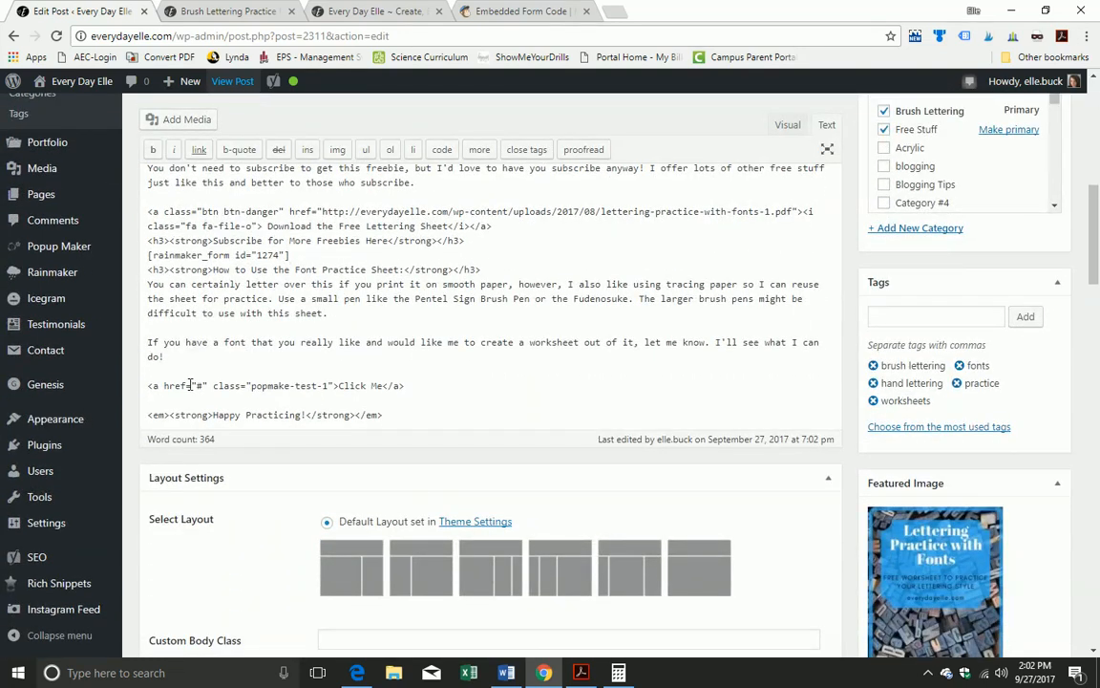
{"action": "left_click", "coordinate": [252, 386]}
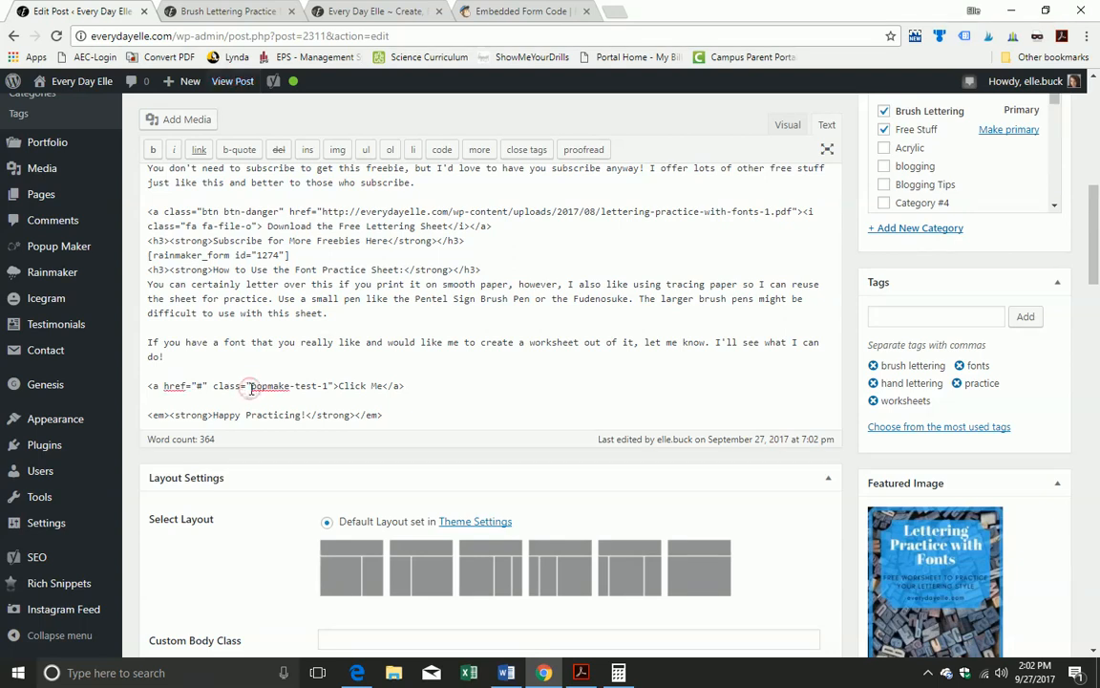
{"action": "type", "text": "teal"}
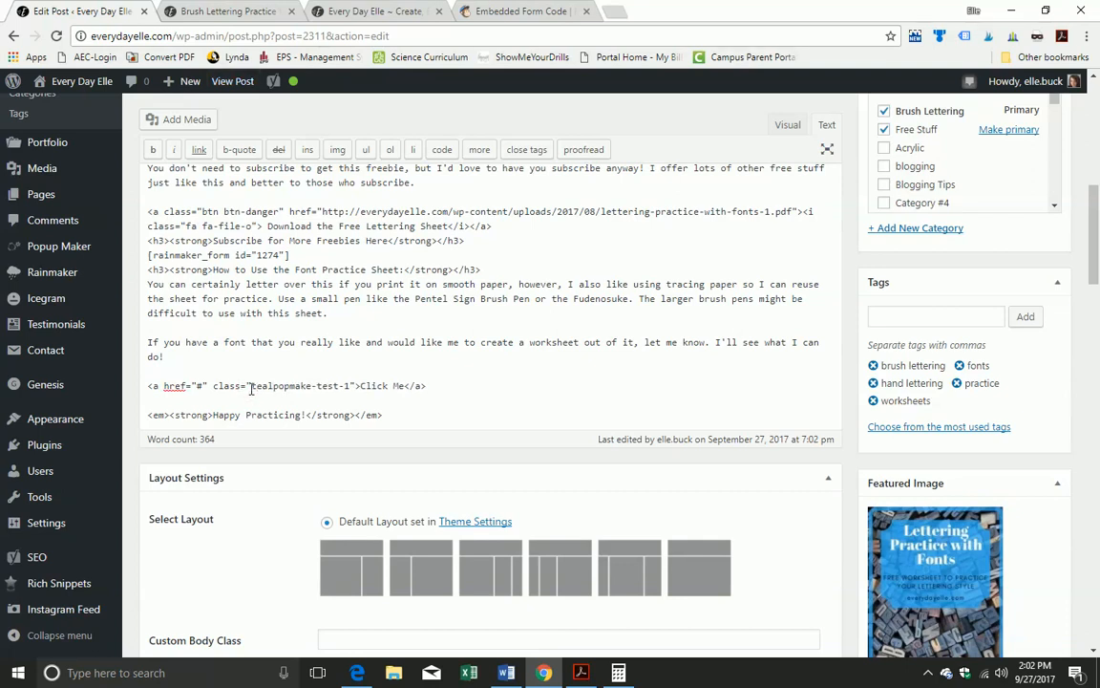
{"action": "type", "text": "-"}
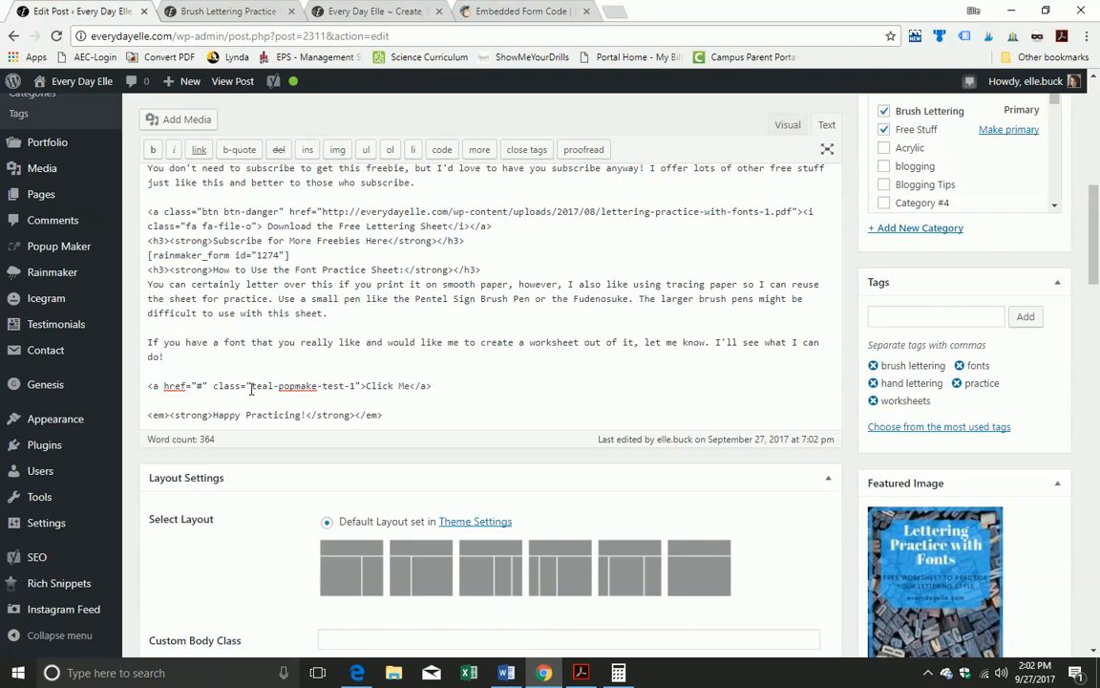
{"action": "type", "text": "button"}
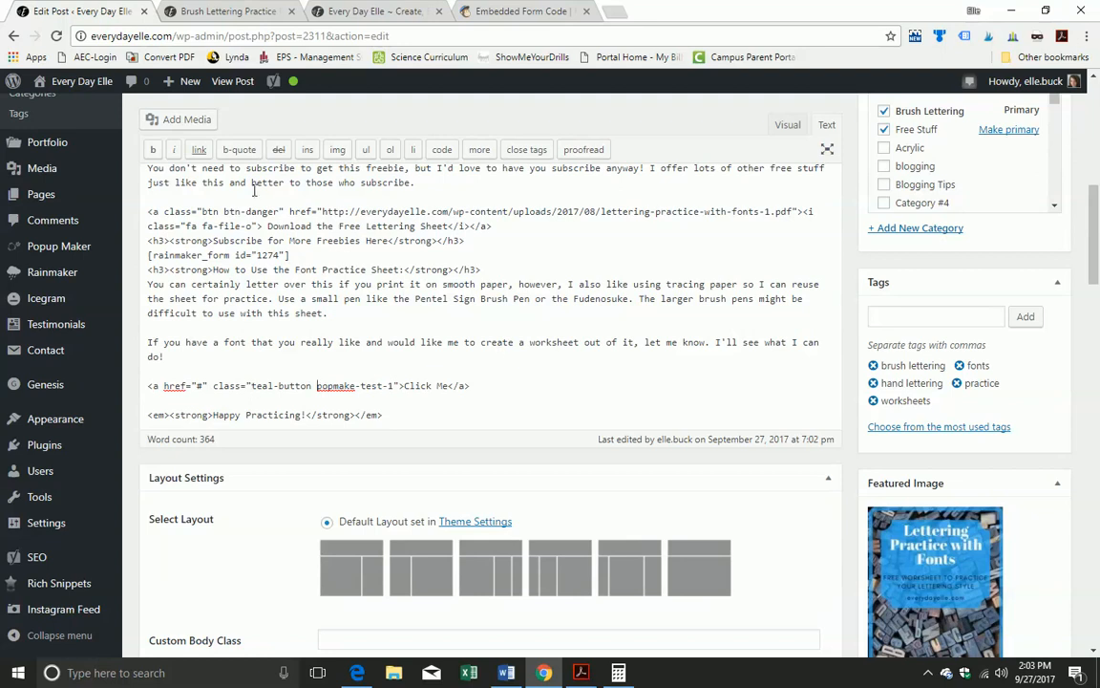
{"action": "scroll", "coordinate": [955, 344], "scroll_direction": "down", "scroll_amount": 5}
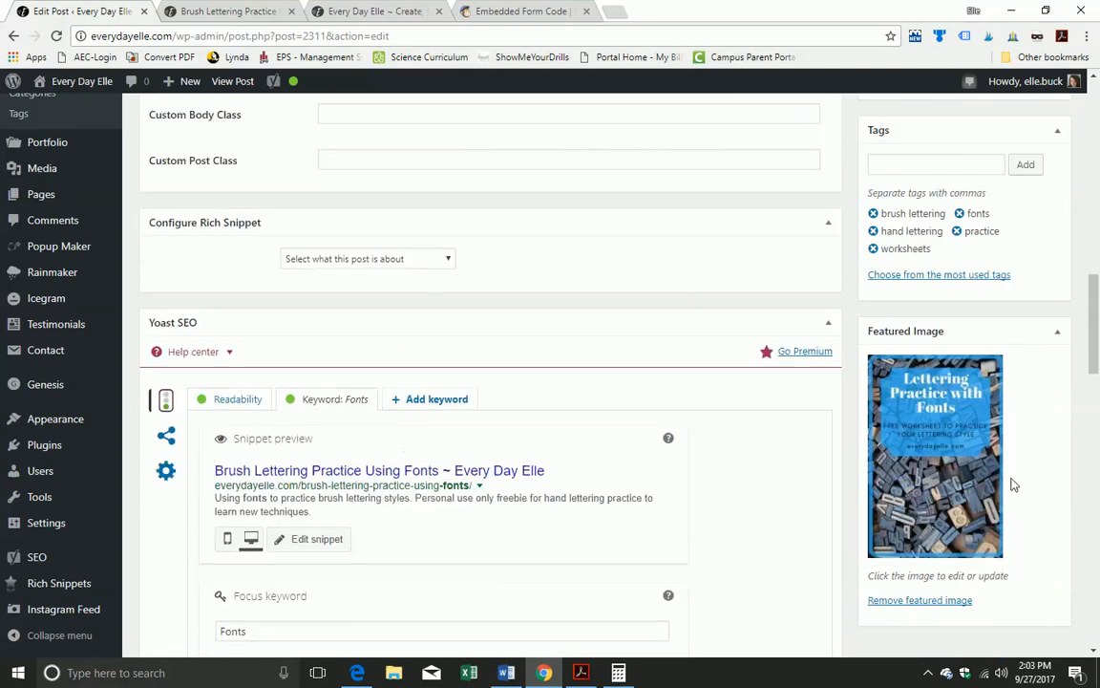
{"action": "scroll", "coordinate": [1015, 485], "scroll_direction": "up", "scroll_amount": 5}
Step: Update the post and reload the live post to see the teal Click Me button
{"action": "left_click", "coordinate": [1038, 386]}
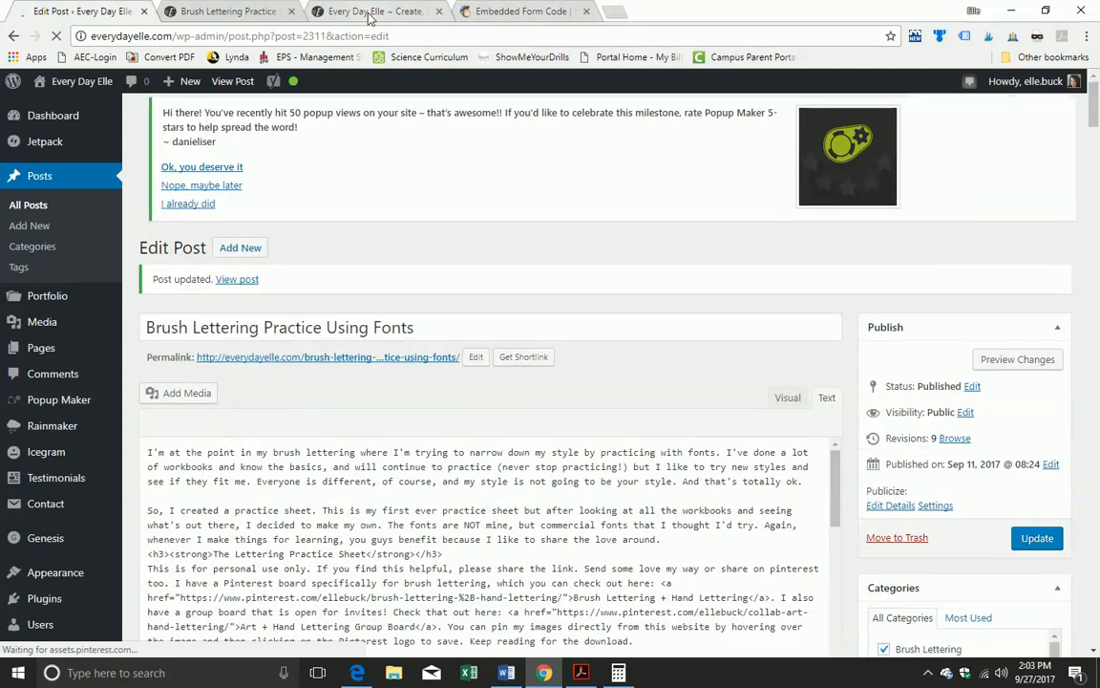
{"action": "left_click", "coordinate": [371, 14]}
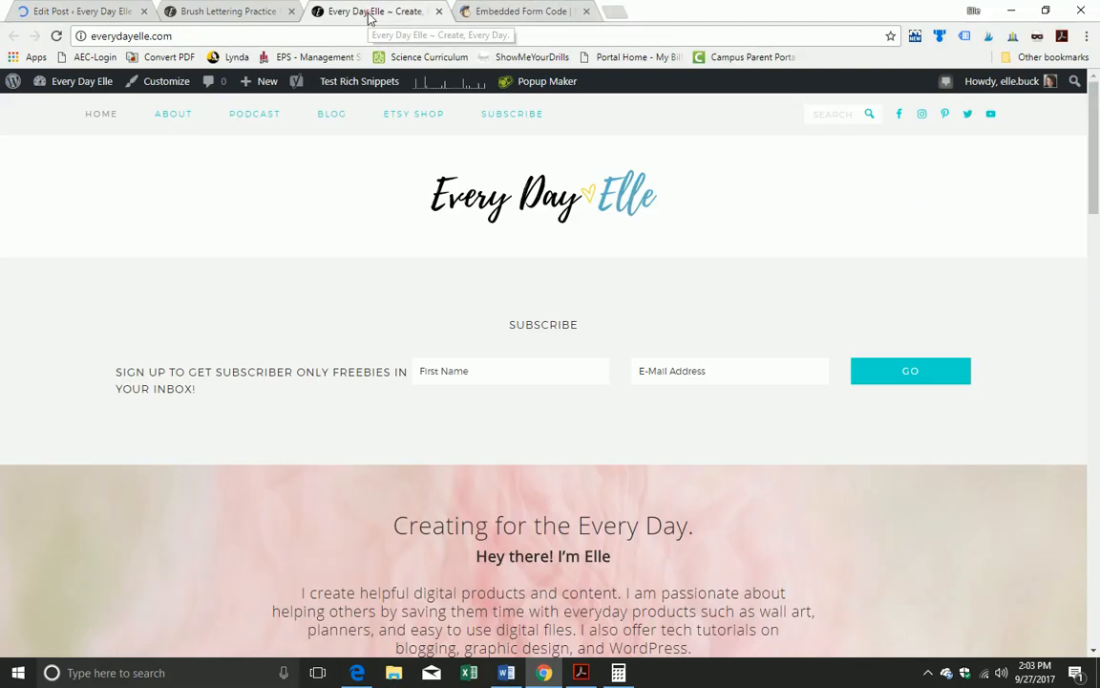
{"action": "left_click", "coordinate": [230, 12]}
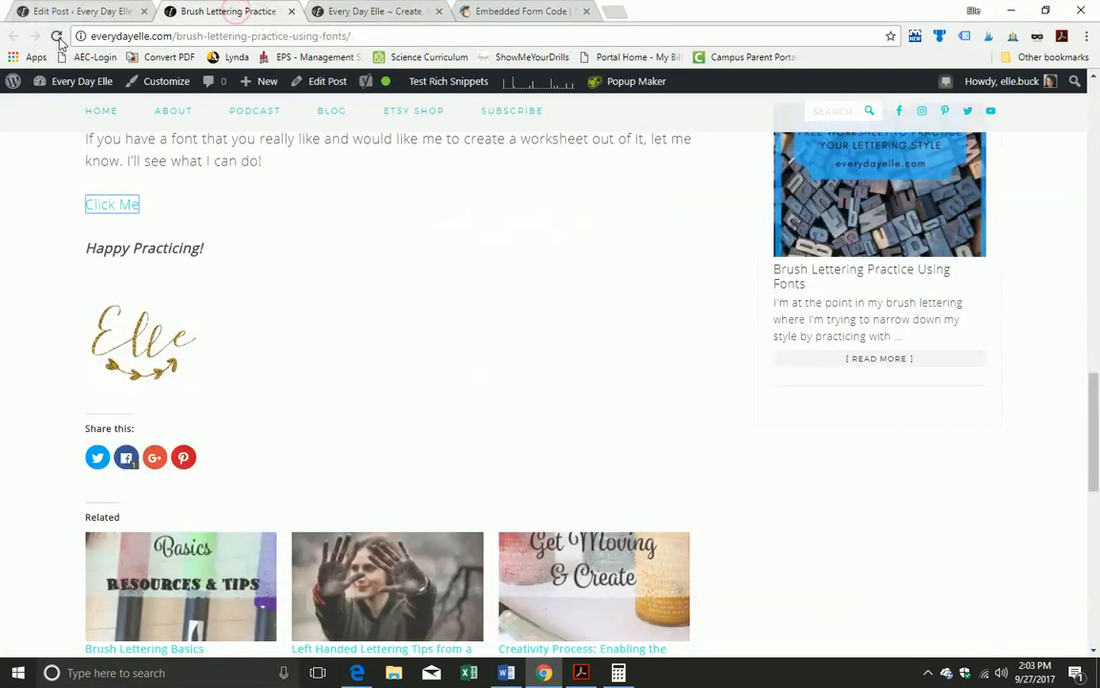
{"action": "left_click", "coordinate": [56, 36]}
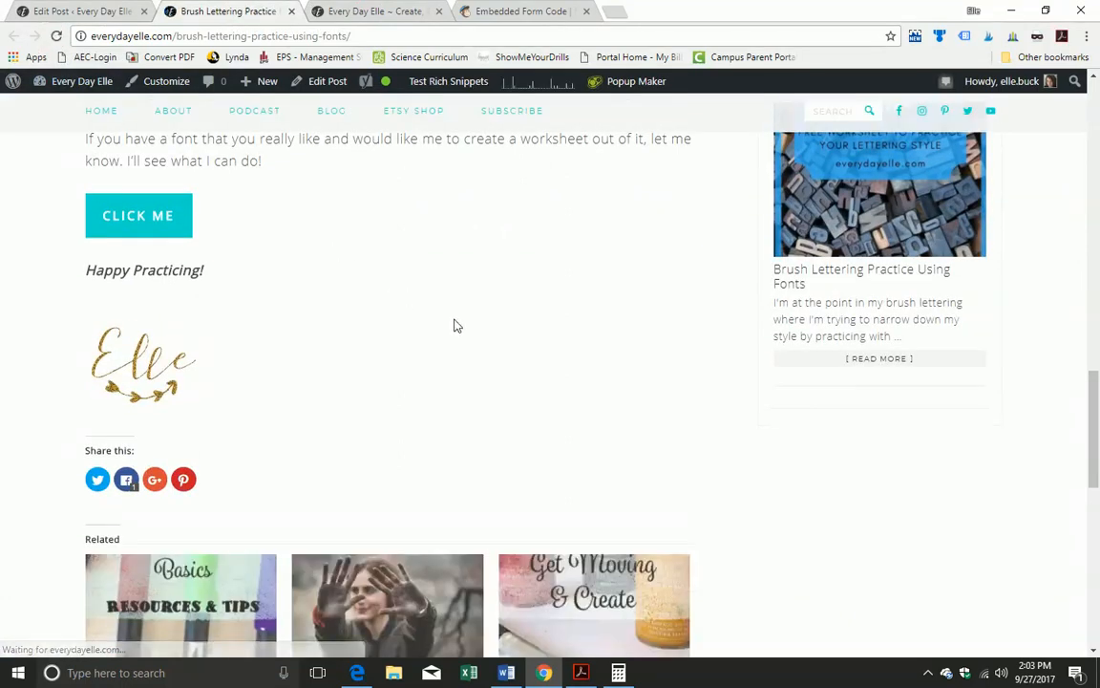
{"action": "scroll", "coordinate": [456, 326], "scroll_direction": "up", "scroll_amount": 2}
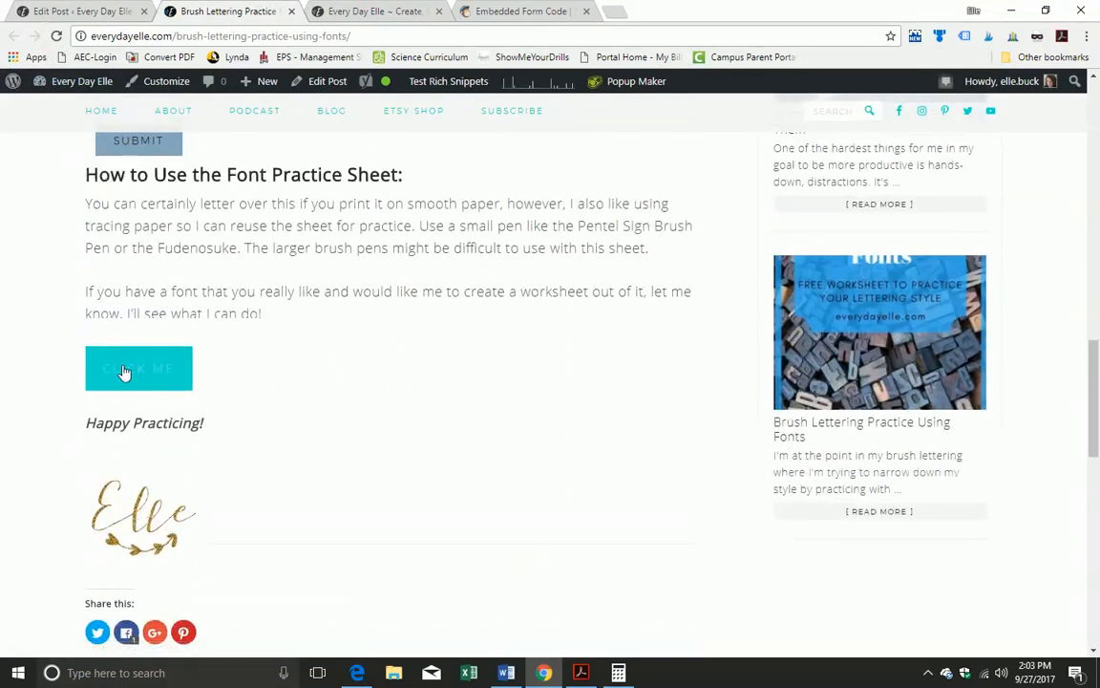
Step: Subscribe through the Get Freebies! popup with a test first name and email, then return to the editor
{"action": "left_click", "coordinate": [124, 372]}
{"action": "left_click", "coordinate": [473, 297]}
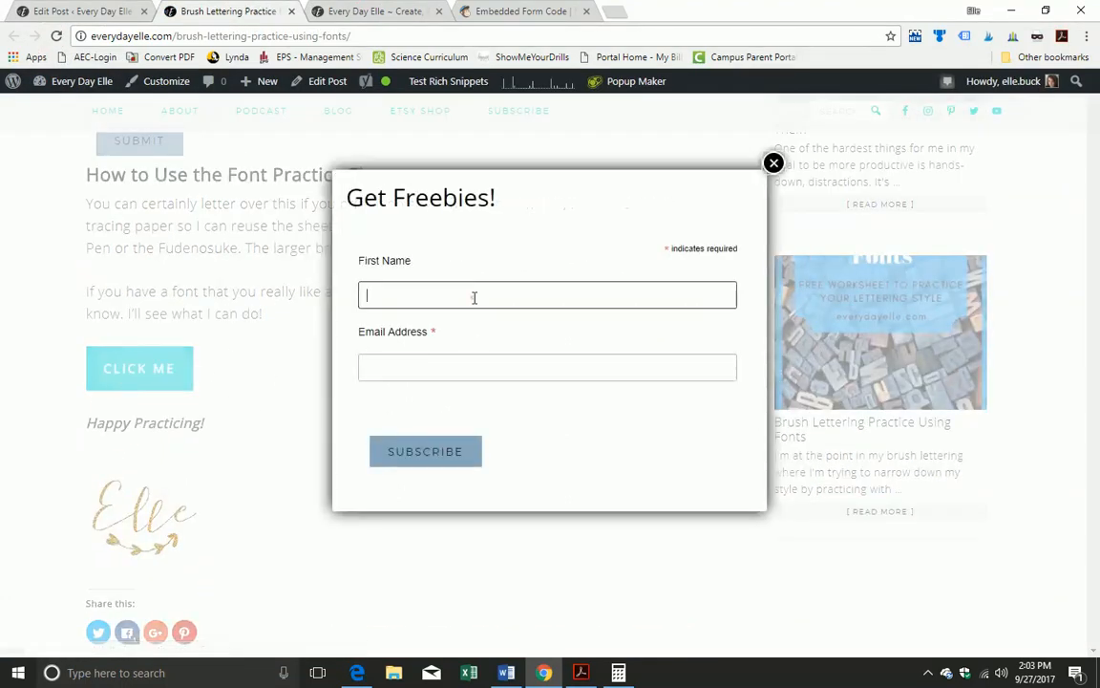
{"action": "key", "text": "Tab"}
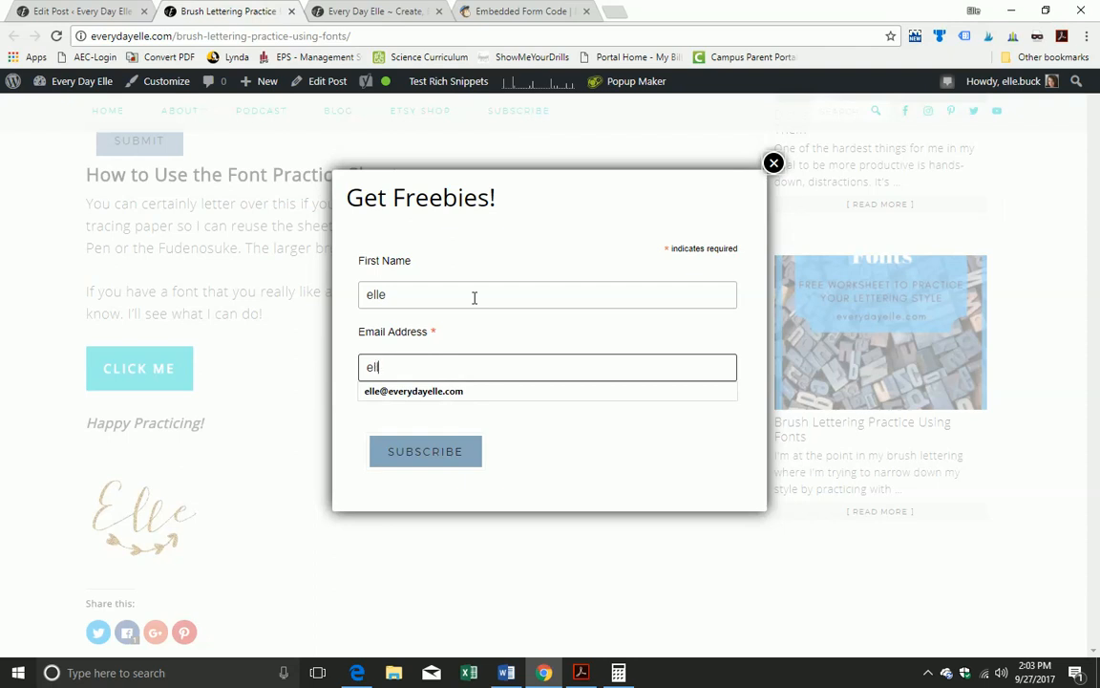
{"action": "left_click", "coordinate": [440, 392]}
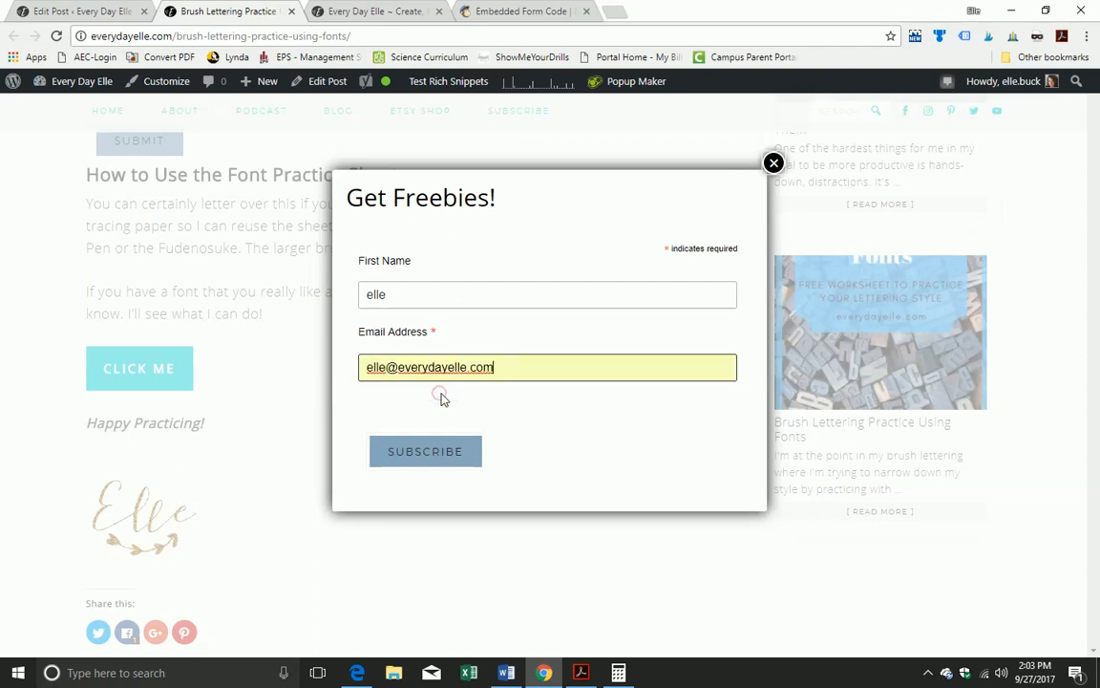
{"action": "left_click", "coordinate": [435, 459]}
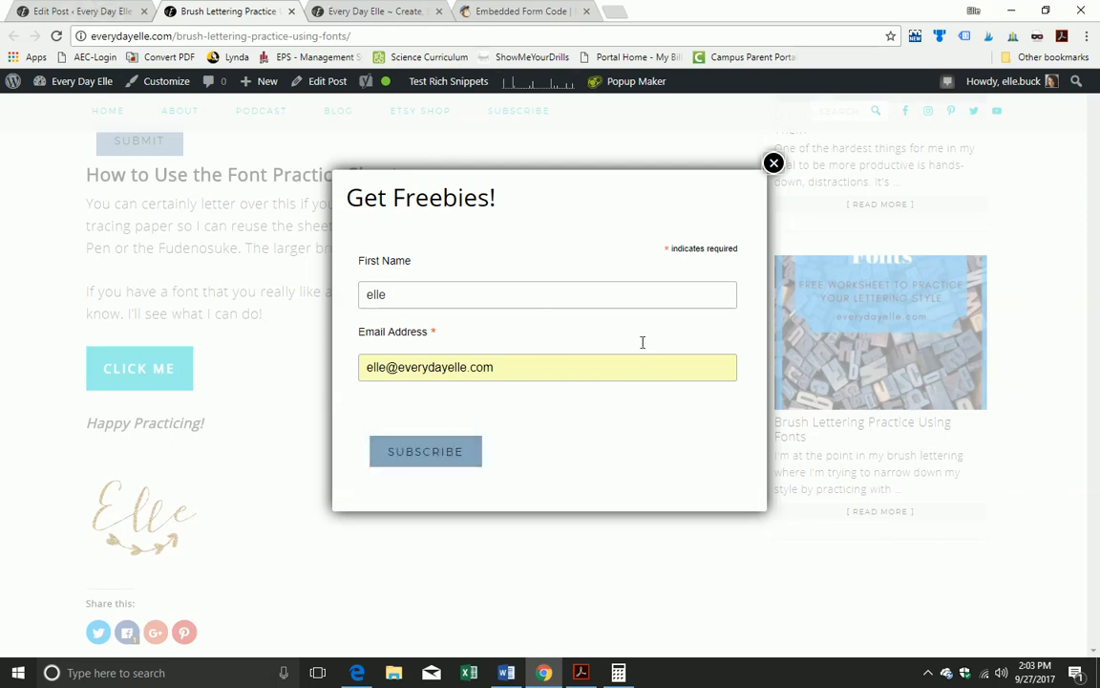
{"action": "left_click", "coordinate": [53, 14]}
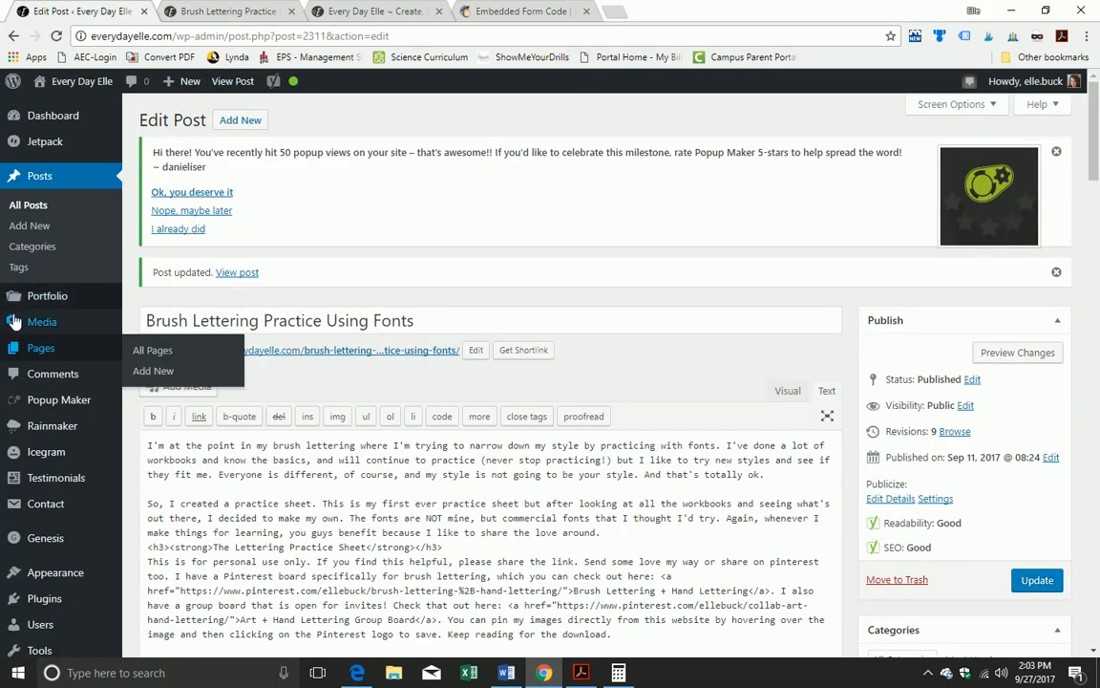
{"action": "scroll", "coordinate": [14, 301], "scroll_direction": "down", "scroll_amount": 2}
{"action": "scroll", "coordinate": [24, 287], "scroll_direction": "up", "scroll_amount": 2}
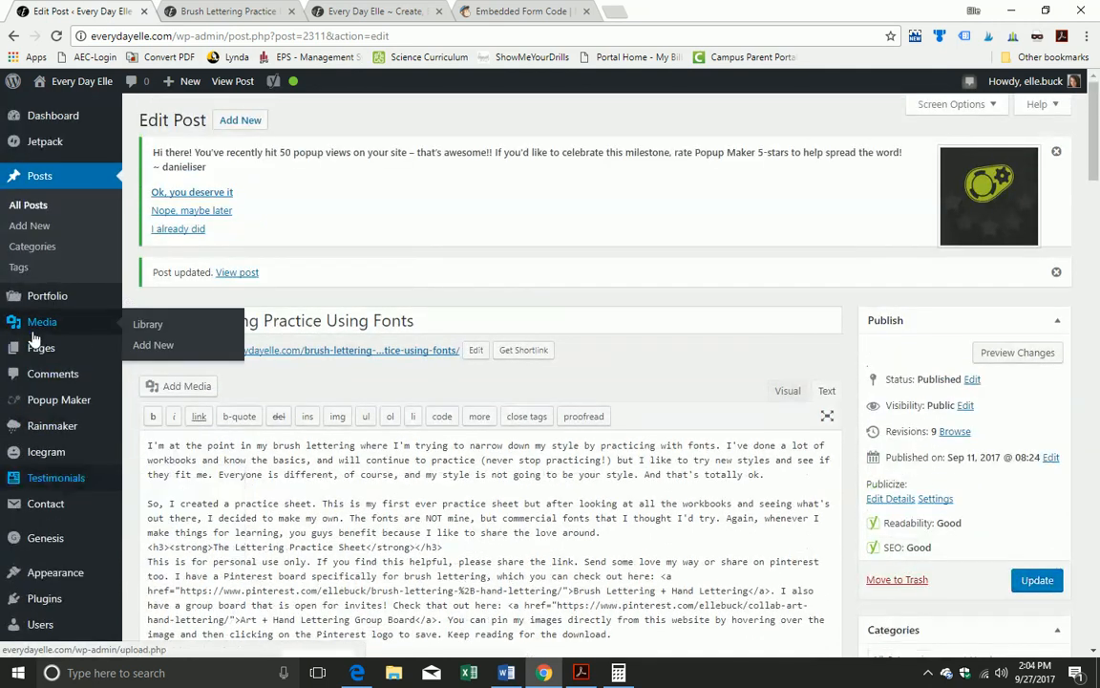
Step: From Popup Maker > All Popups, open test 1 (Get Freebies!) for editing
{"action": "mouse_move", "coordinate": [68, 406]}
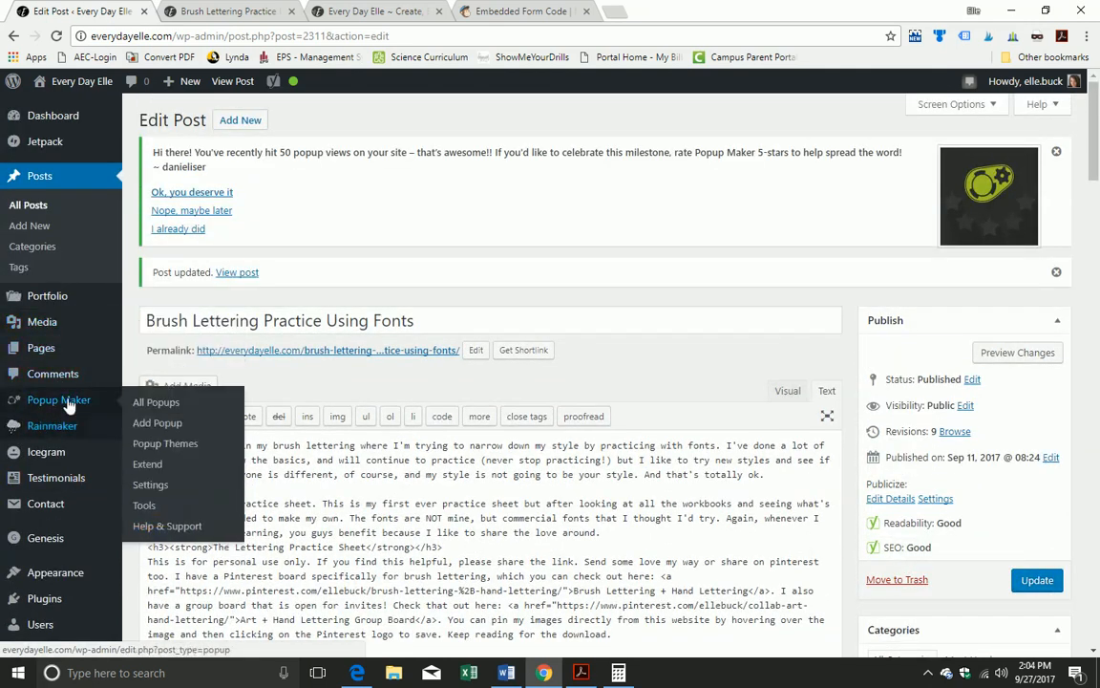
{"action": "left_click", "coordinate": [160, 405]}
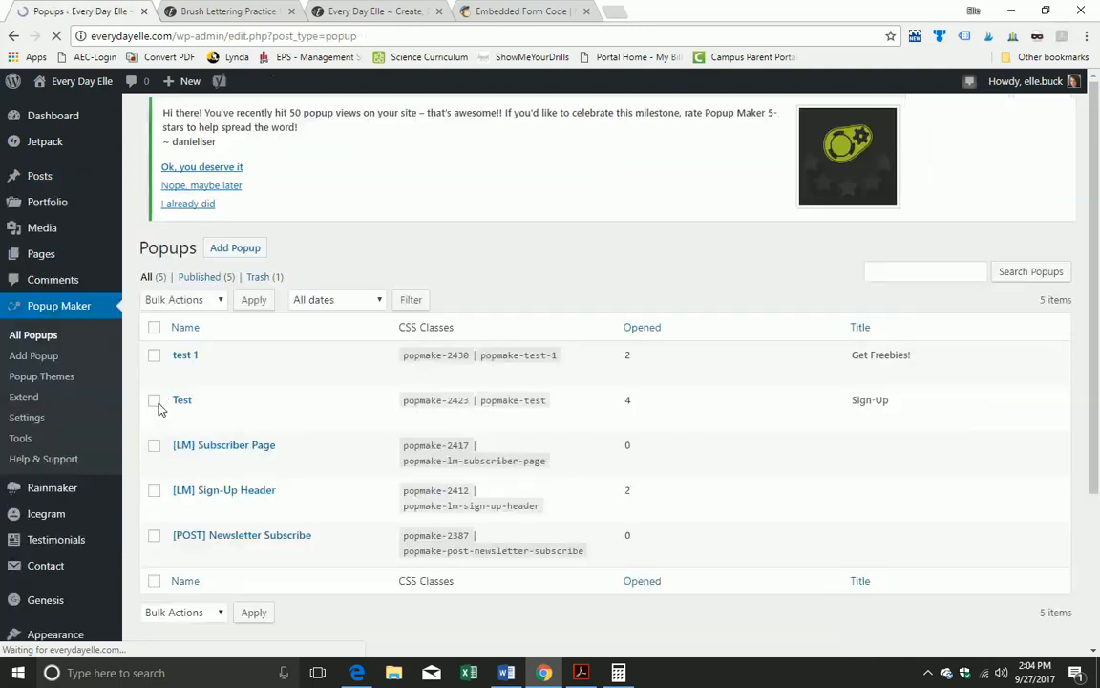
{"action": "left_click", "coordinate": [180, 370]}
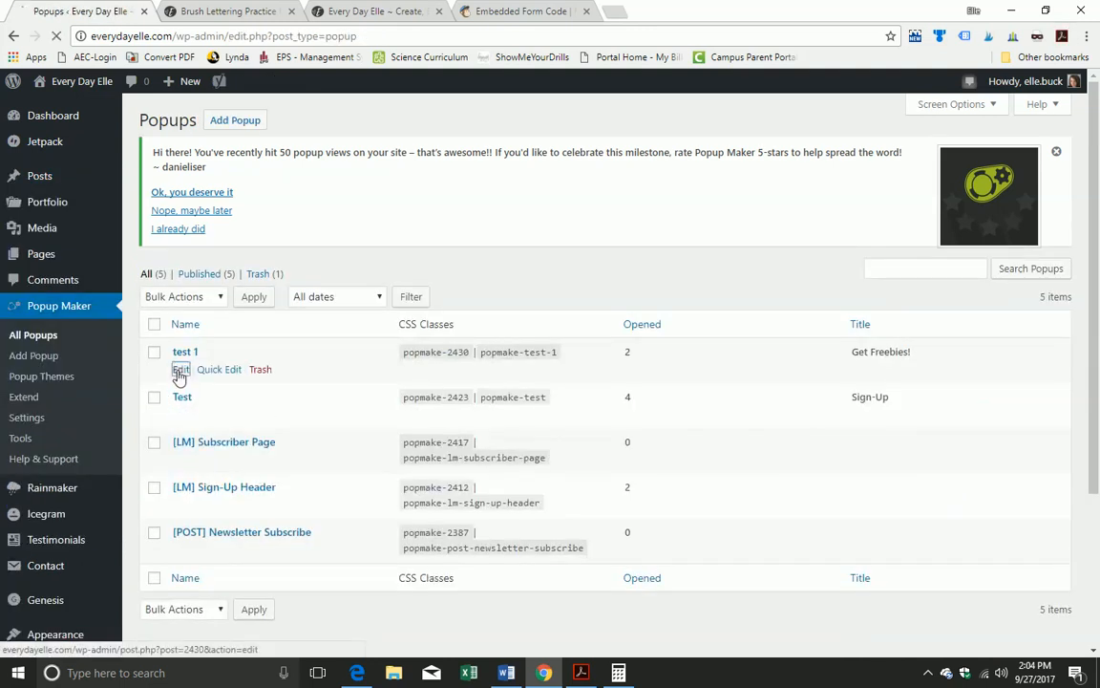
{"action": "scroll", "coordinate": [398, 447], "scroll_direction": "down", "scroll_amount": 4}
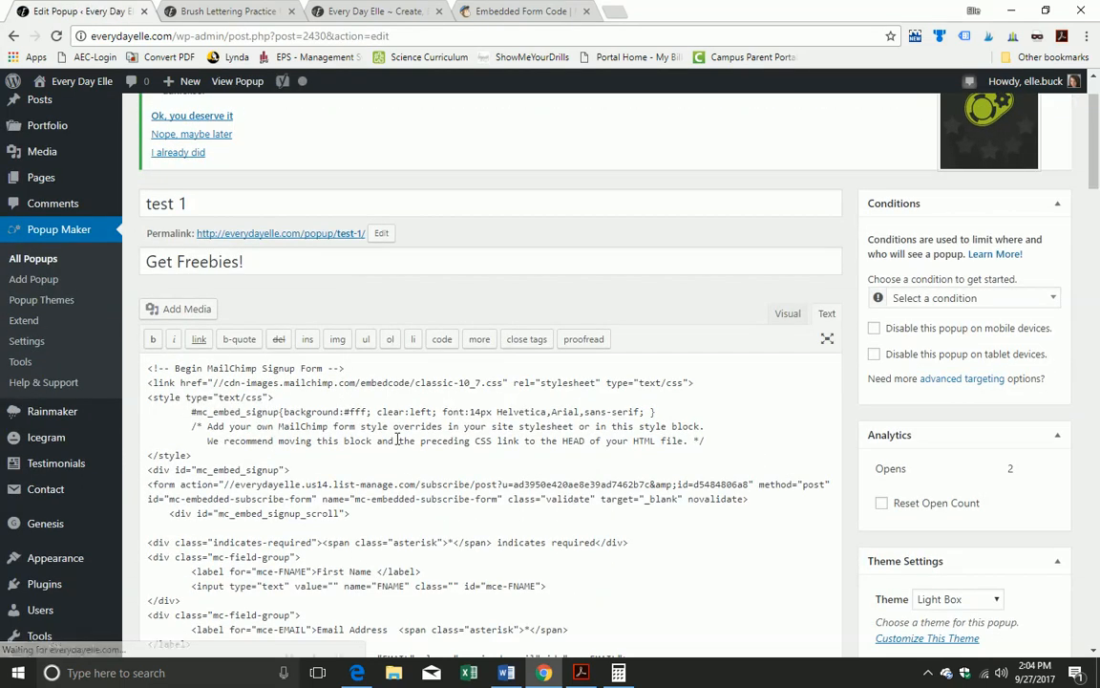
Step: Unindent the mc_embed_signup_scroll line and put the indicates-required div on its own line
{"action": "left_click", "coordinate": [172, 360]}
{"action": "key", "text": "BackSpace"}
{"action": "key", "text": "BackSpace"}
{"action": "key", "text": "BackSpace"}
{"action": "key", "text": "BackSpace"}
{"action": "key", "text": "BackSpace"}
{"action": "left_click", "coordinate": [148, 389]}
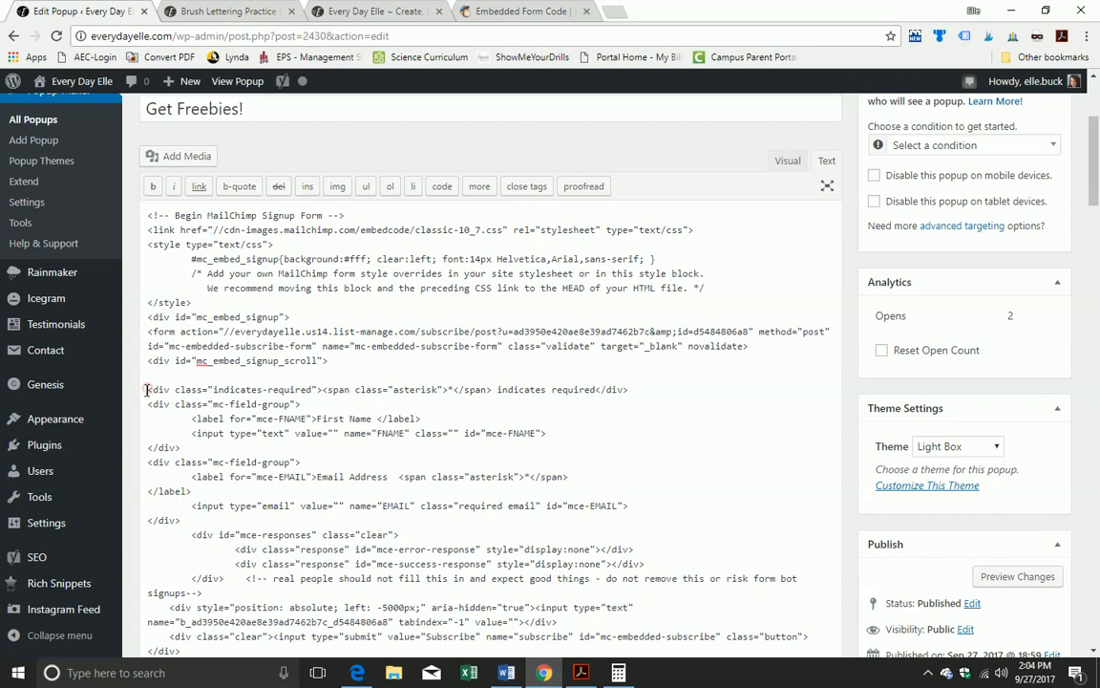
{"action": "key", "text": "BackSpace"}
{"action": "key", "text": "BackSpace"}
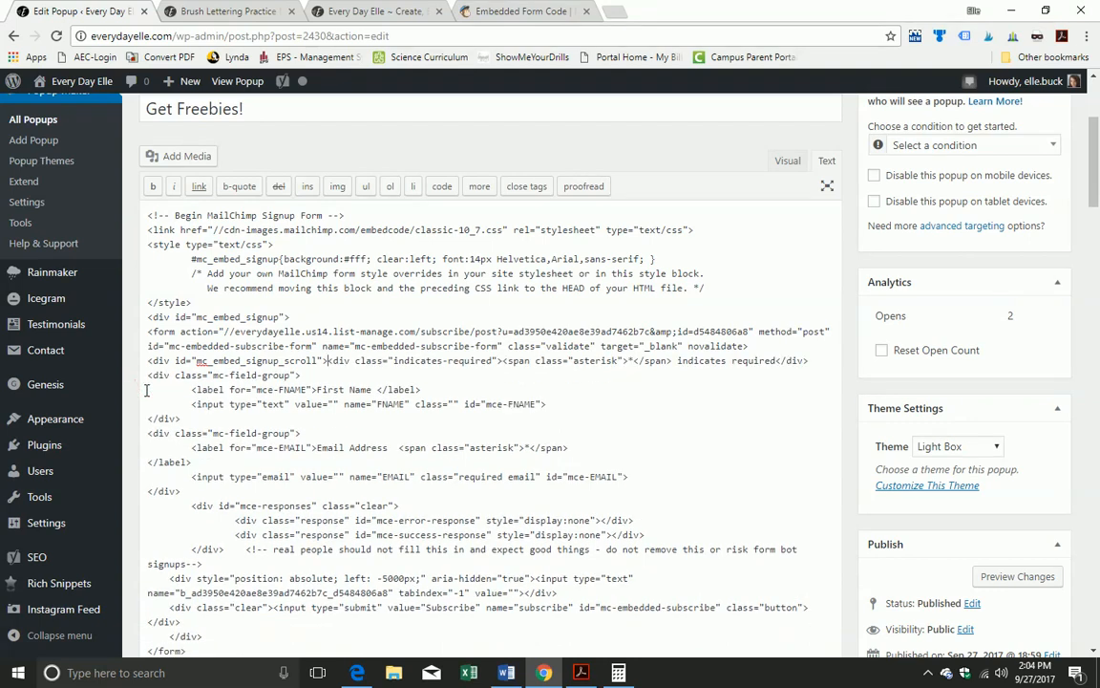
{"action": "key", "text": "Return"}
{"action": "scroll", "coordinate": [182, 368], "scroll_direction": "down", "scroll_amount": 3}
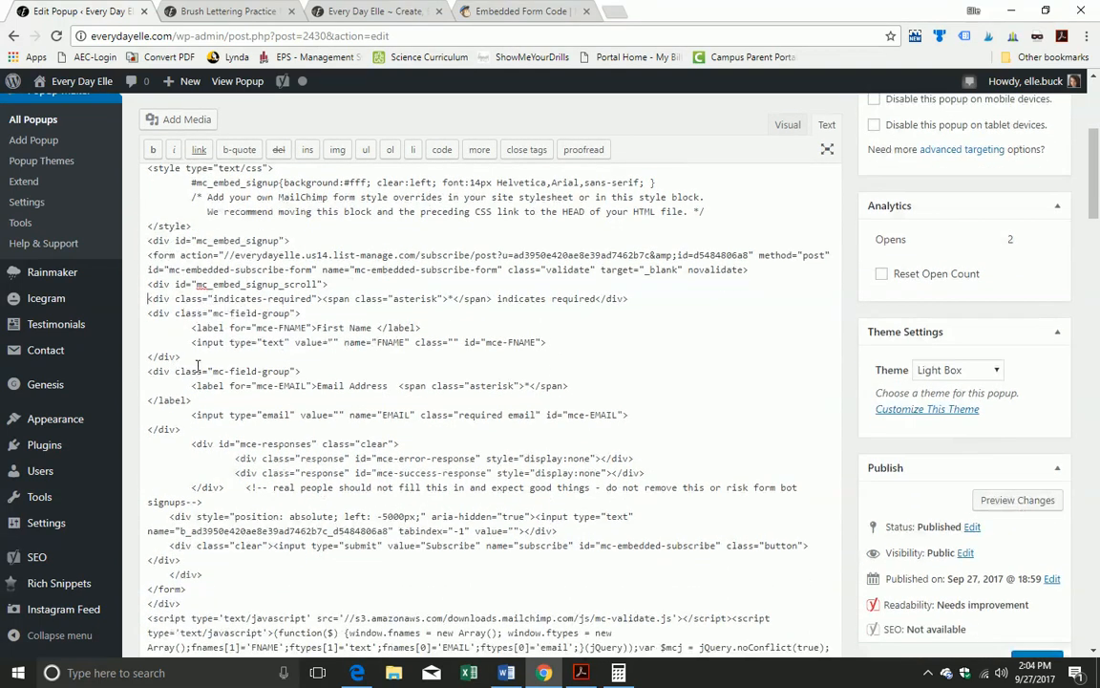
{"action": "scroll", "coordinate": [194, 366], "scroll_direction": "down", "scroll_amount": 1}
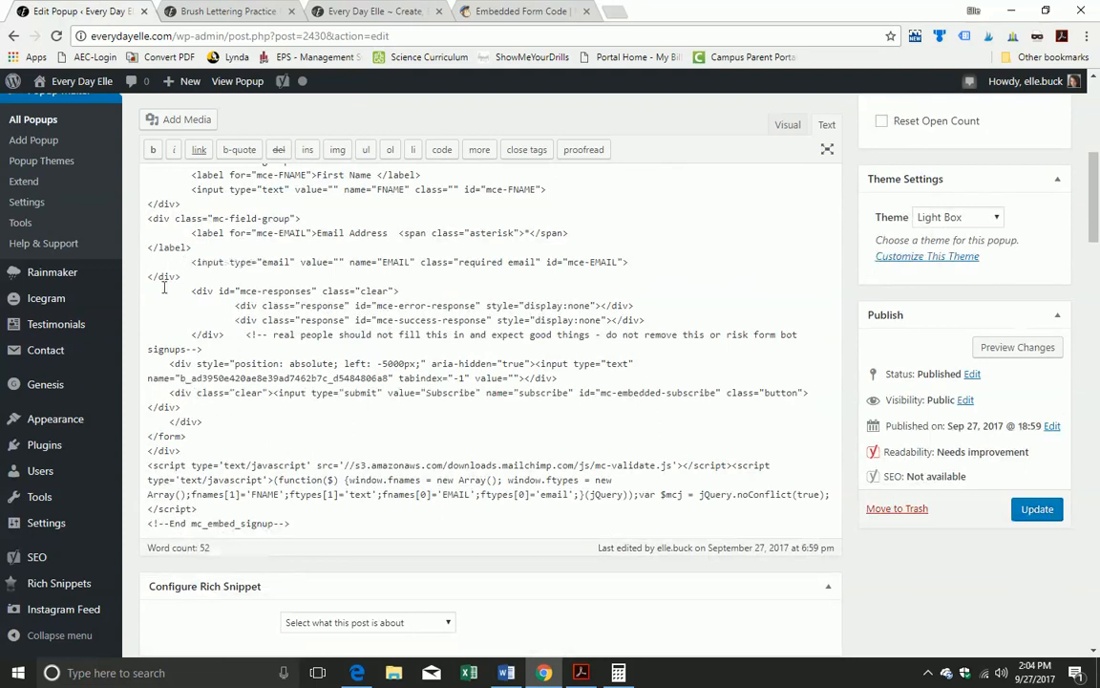
{"action": "scroll", "coordinate": [175, 336], "scroll_direction": "down", "scroll_amount": 1}
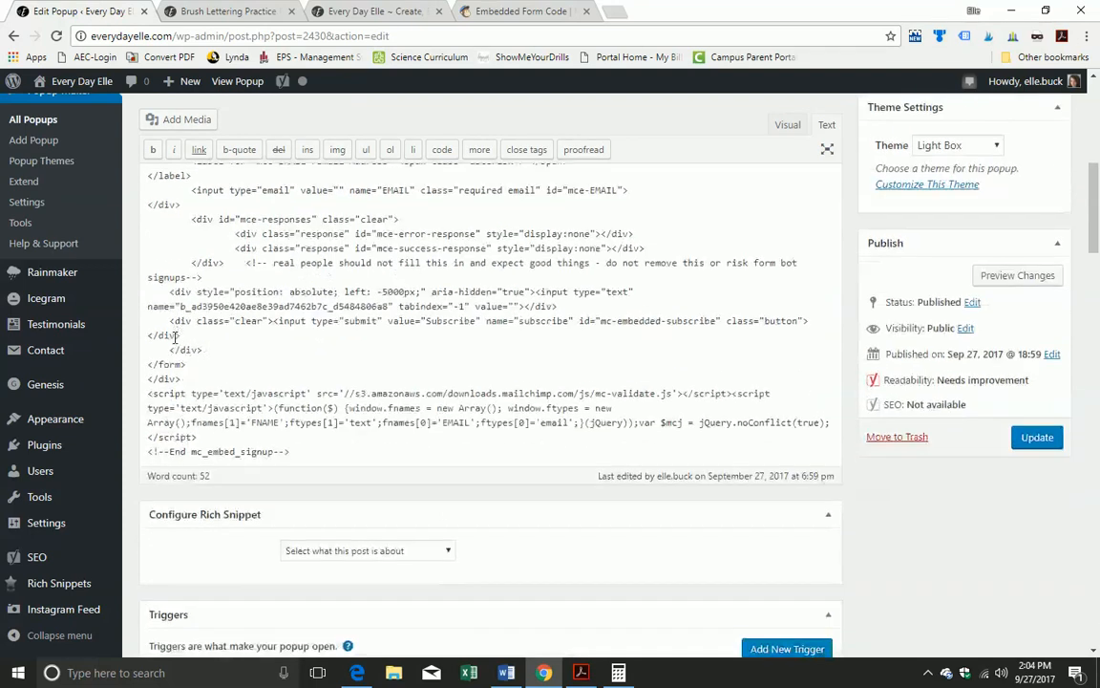
{"action": "scroll", "coordinate": [255, 234], "scroll_direction": "up", "scroll_amount": 3}
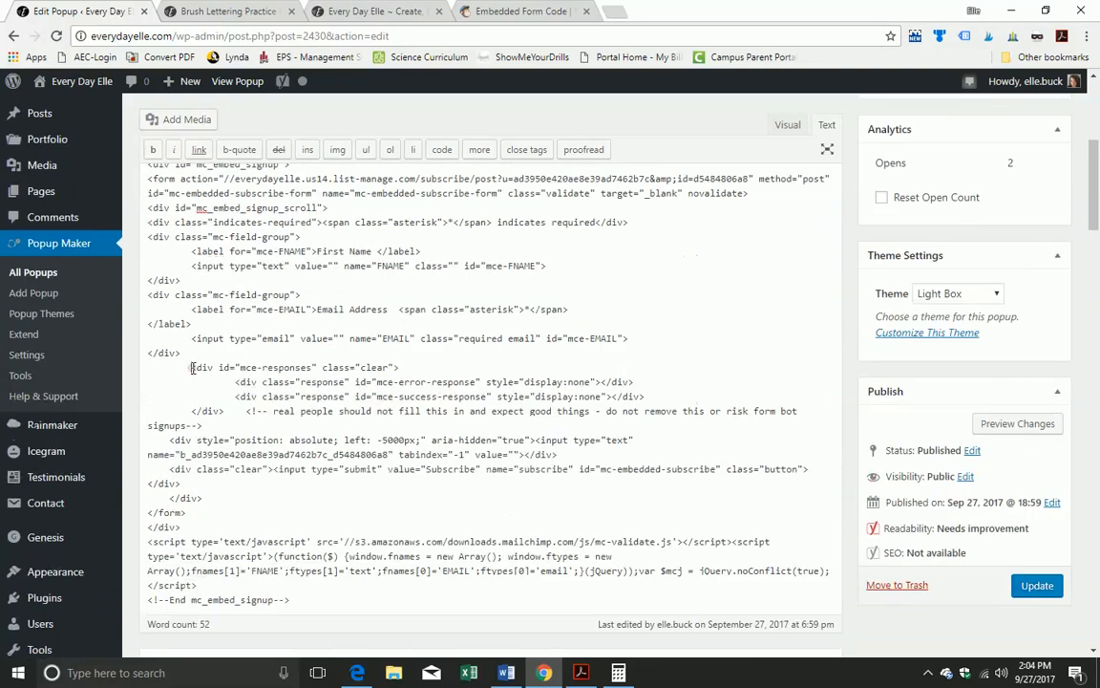
Step: Unindent the mce-responses, error, success, closing div, bot-trap, submit and final div lines
{"action": "left_click", "coordinate": [192, 368]}
{"action": "key", "text": "BackSpace"}
{"action": "left_click", "coordinate": [236, 382]}
{"action": "key", "text": "BackSpace"}
{"action": "key", "text": "BackSpace"}
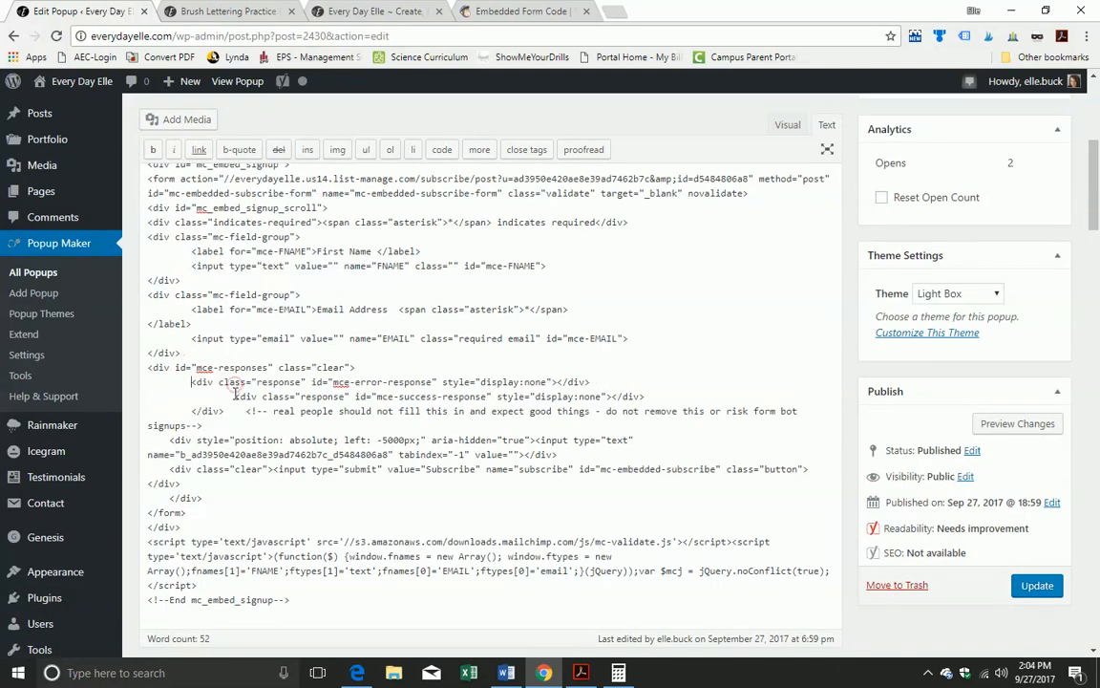
{"action": "left_click", "coordinate": [235, 397]}
{"action": "key", "text": "BackSpace"}
{"action": "key", "text": "BackSpace"}
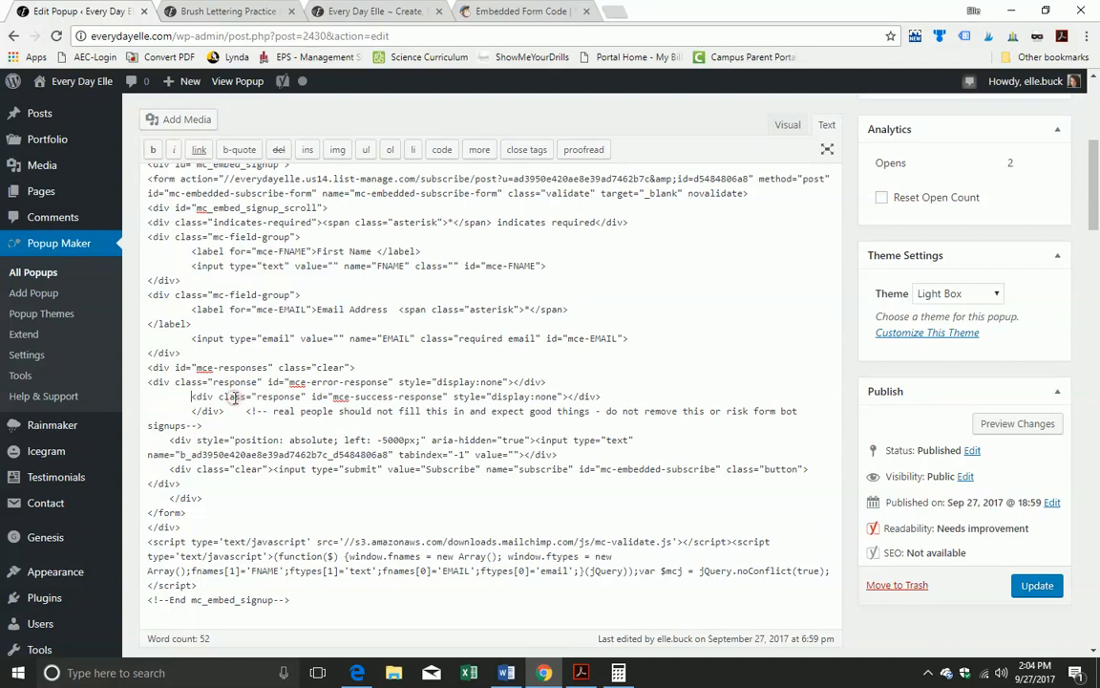
{"action": "left_click", "coordinate": [190, 413]}
{"action": "key", "text": "BackSpace"}
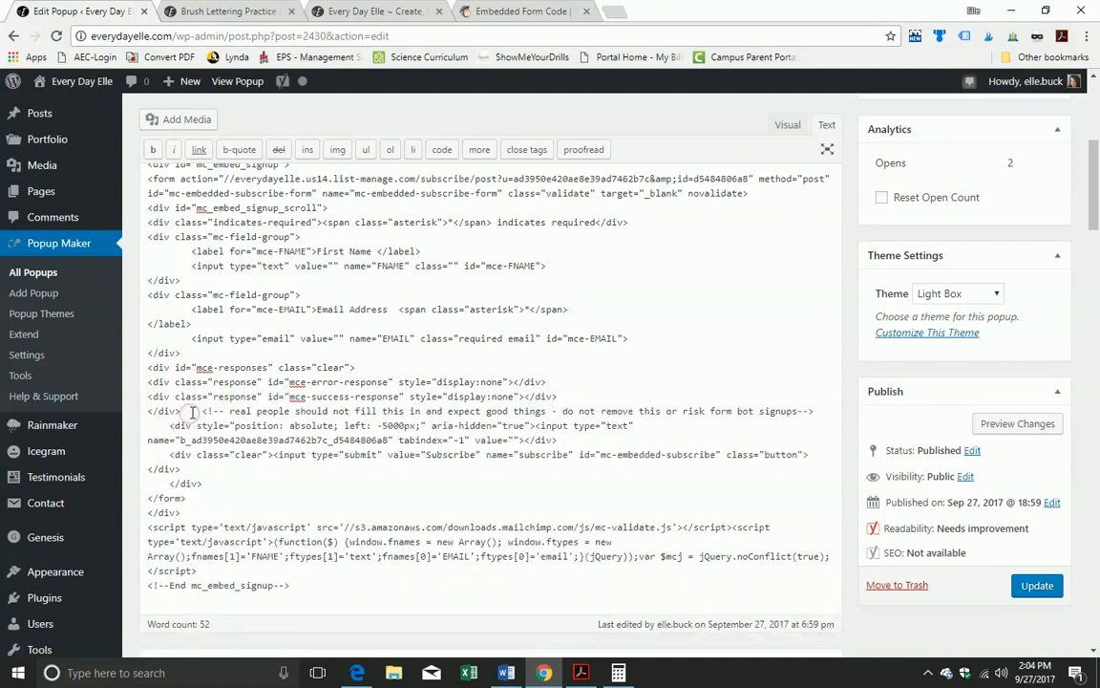
{"action": "left_click", "coordinate": [170, 426]}
{"action": "key", "text": "BackSpace"}
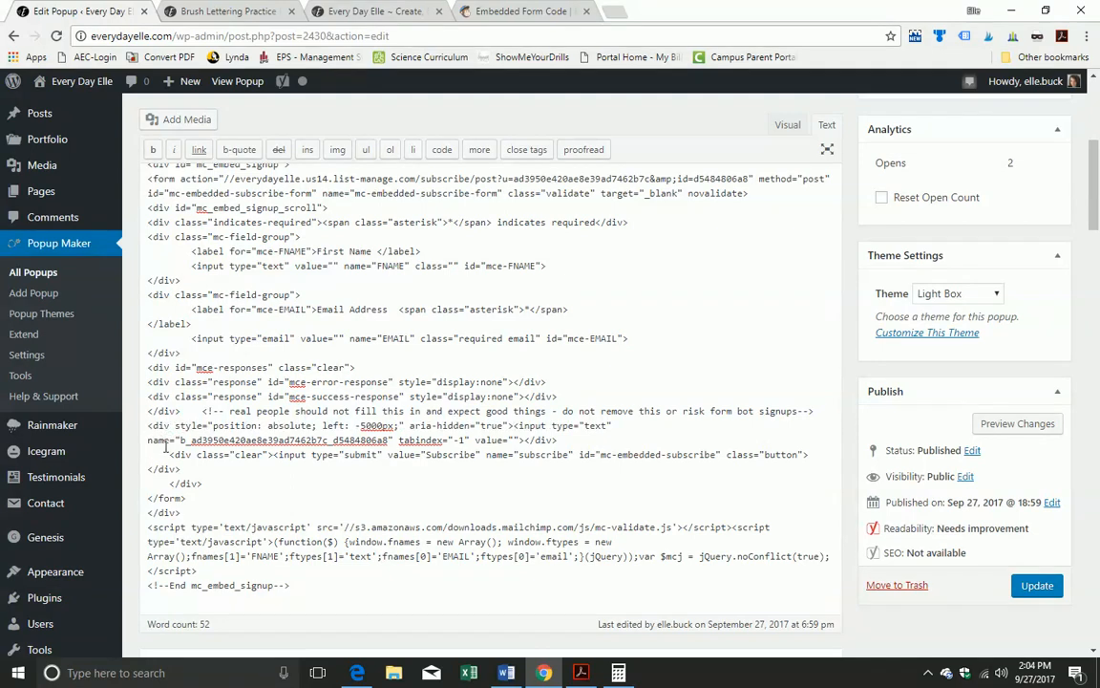
{"action": "left_click", "coordinate": [166, 456]}
{"action": "key", "text": "BackSpace"}
{"action": "key", "text": "BackSpace"}
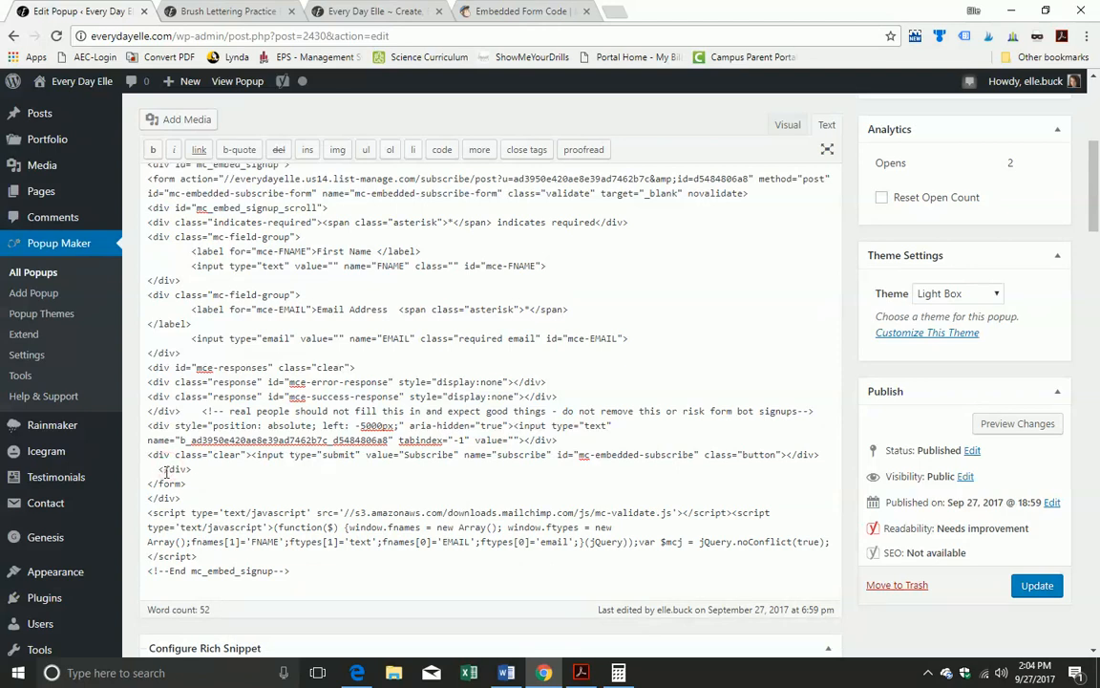
{"action": "left_click", "coordinate": [169, 469]}
{"action": "key", "text": "BackSpace"}
{"action": "scroll", "coordinate": [186, 501], "scroll_direction": "down", "scroll_amount": 3}
{"action": "scroll", "coordinate": [192, 513], "scroll_direction": "up", "scroll_amount": 7}
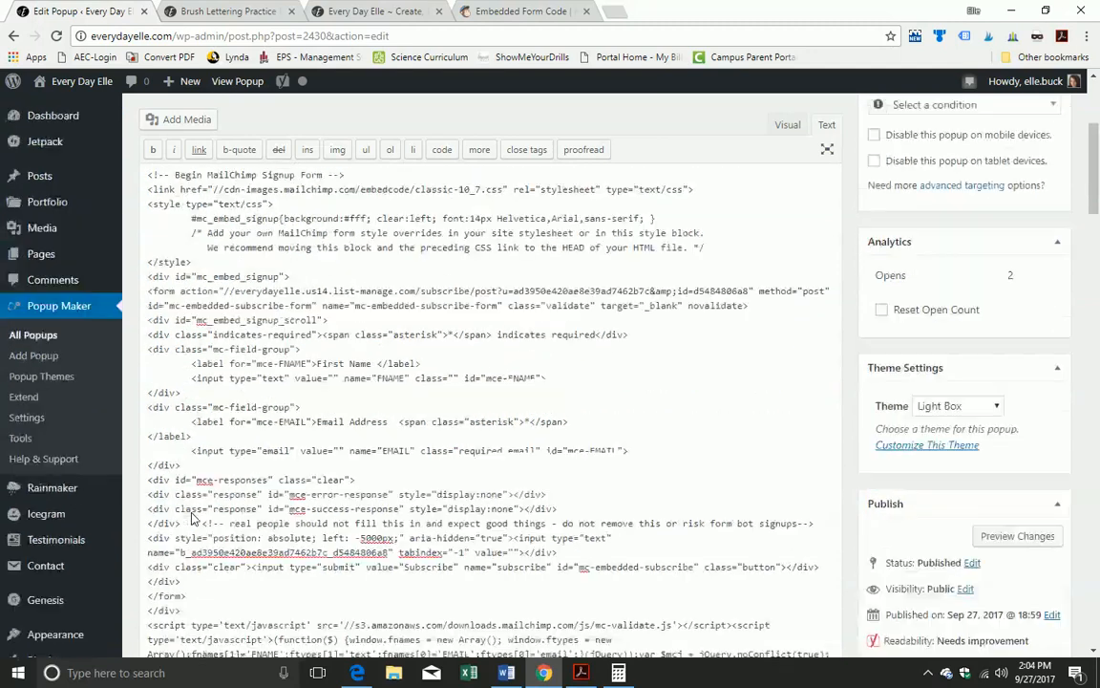
{"action": "scroll", "coordinate": [953, 537], "scroll_direction": "down", "scroll_amount": 4}
Step: Update the popup, then dismiss it on the live Brush Lettering post and reload
{"action": "left_click", "coordinate": [1055, 592]}
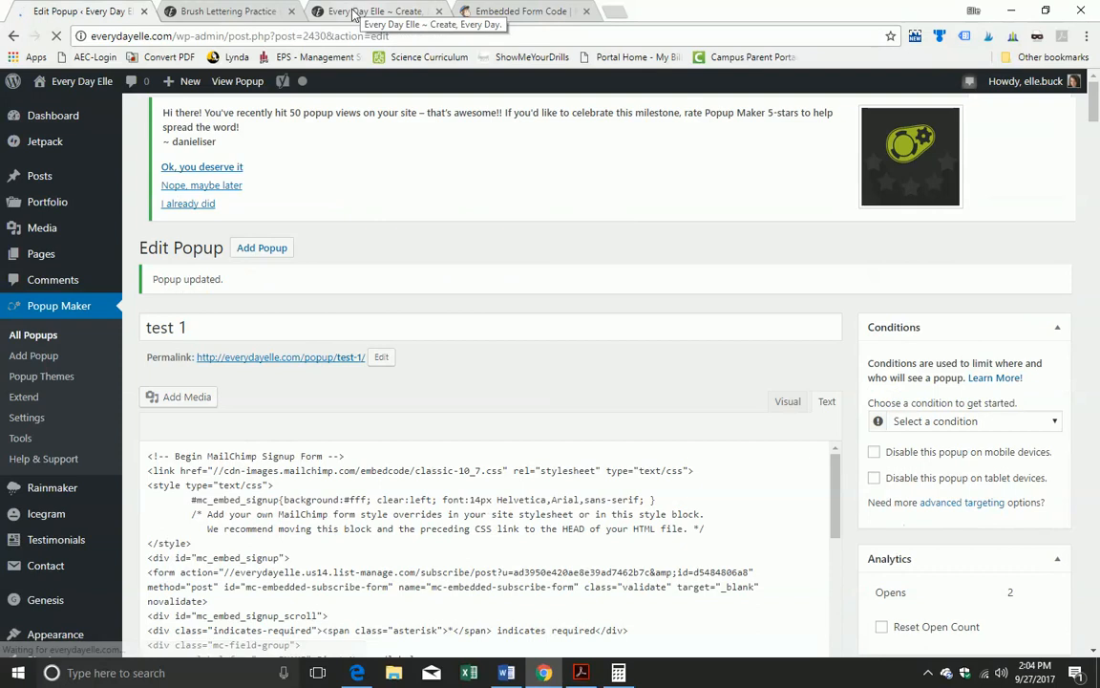
{"action": "left_click", "coordinate": [361, 11]}
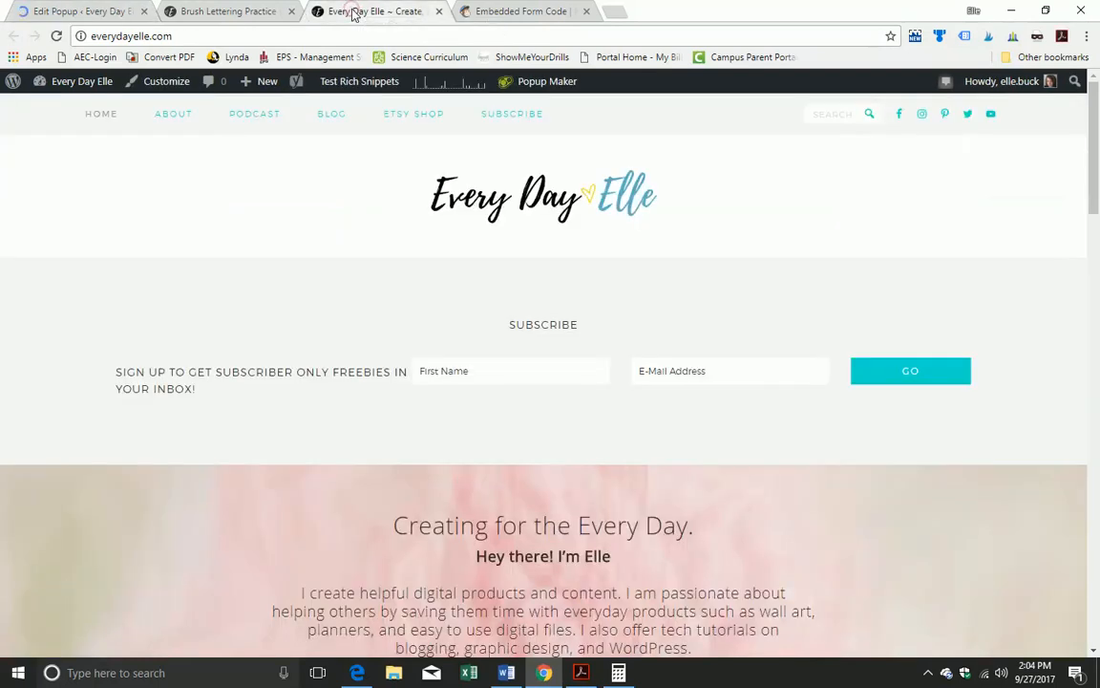
{"action": "left_click", "coordinate": [232, 12]}
{"action": "left_click", "coordinate": [772, 165]}
{"action": "left_click", "coordinate": [56, 37]}
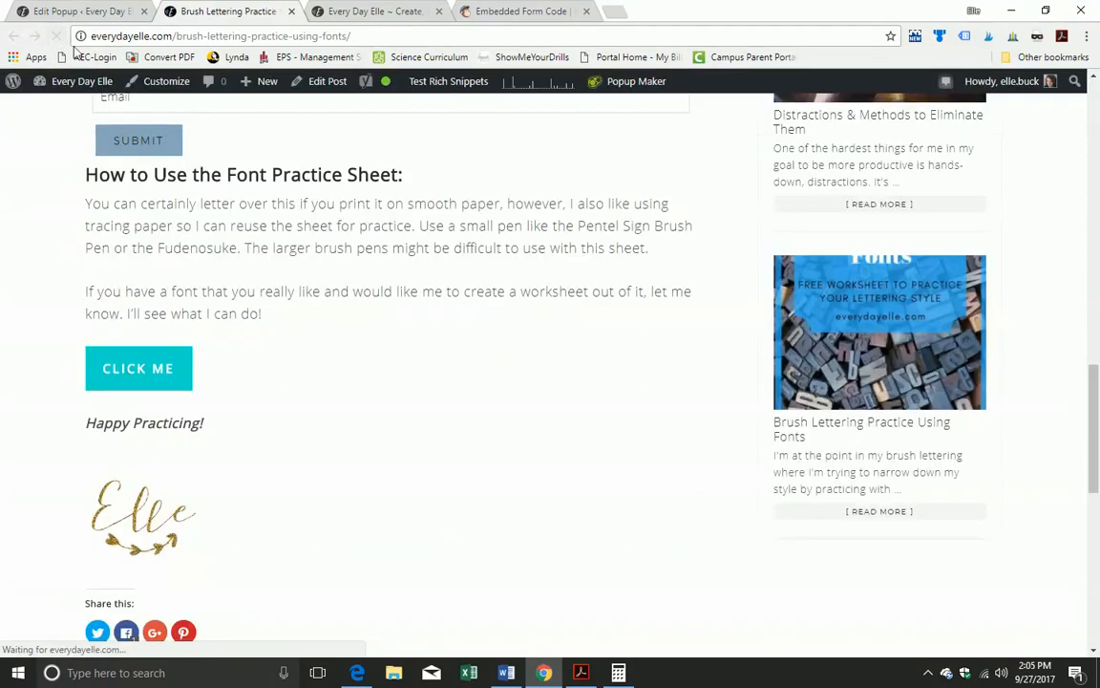
Step: Via CLICK ME, subscribe with a test first name and email, then close the confirmation popup
{"action": "left_click", "coordinate": [150, 373]}
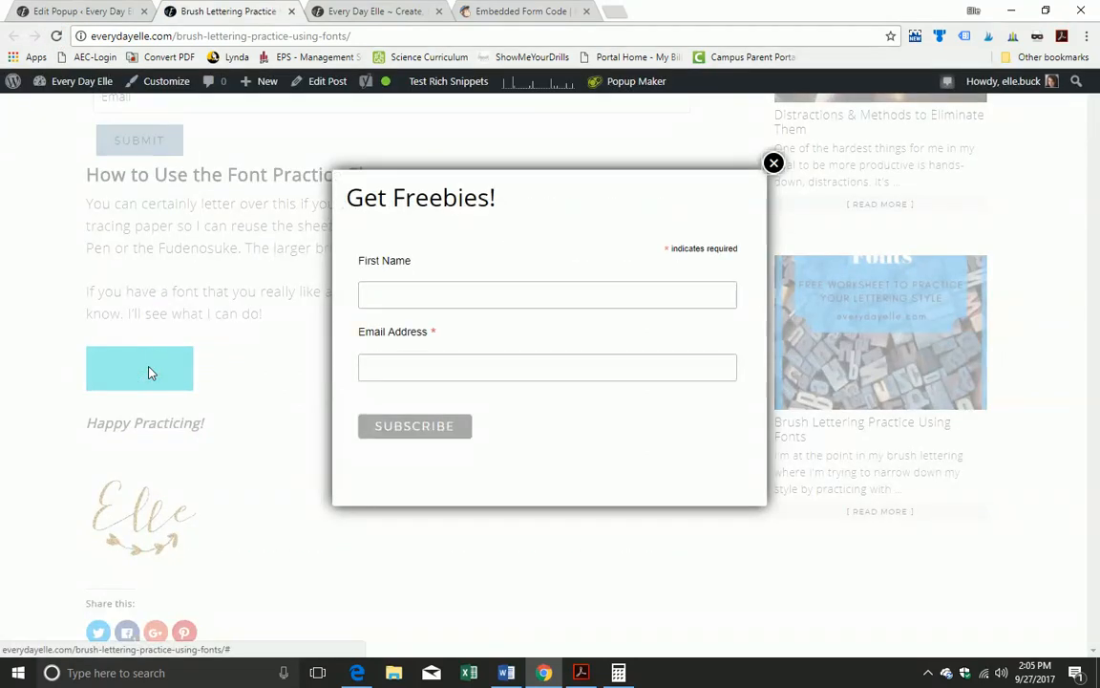
{"action": "left_click", "coordinate": [438, 286]}
{"action": "type", "text": "elle"}
{"action": "key", "text": "Tab"}
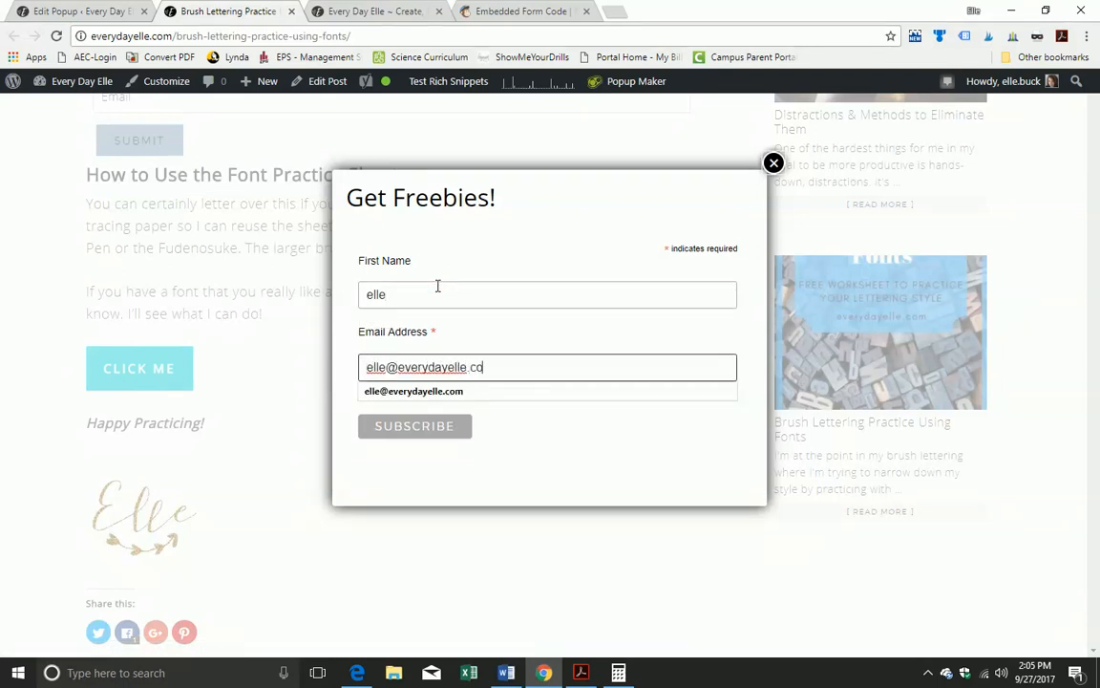
{"action": "left_click", "coordinate": [444, 432]}
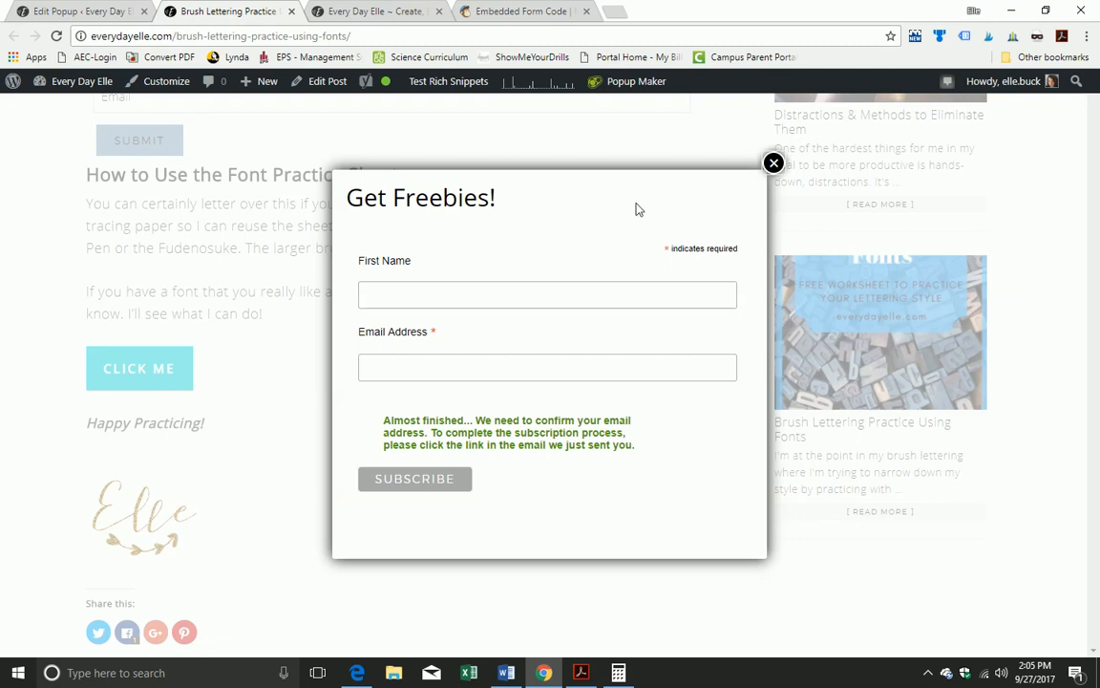
{"action": "left_click", "coordinate": [774, 164]}
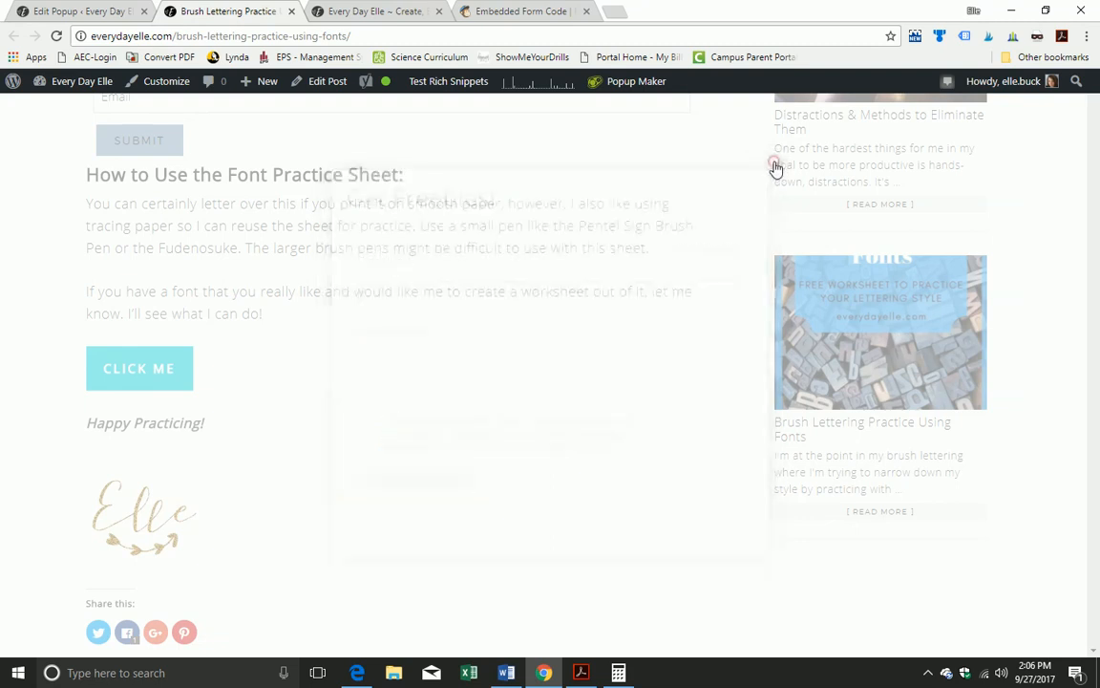
Step: Review the Brush Lettering Practice post, then go back to test 1's Get Freebies! popup editor
{"action": "scroll", "coordinate": [480, 458], "scroll_direction": "up", "scroll_amount": 5}
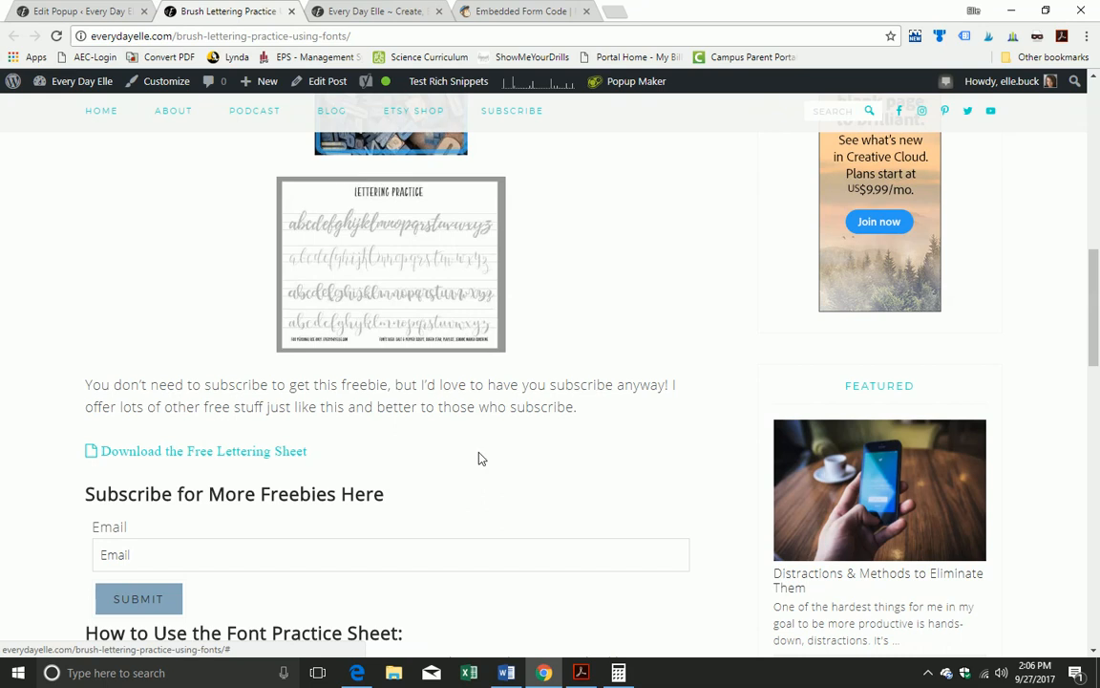
{"action": "scroll", "coordinate": [479, 458], "scroll_direction": "up", "scroll_amount": 6}
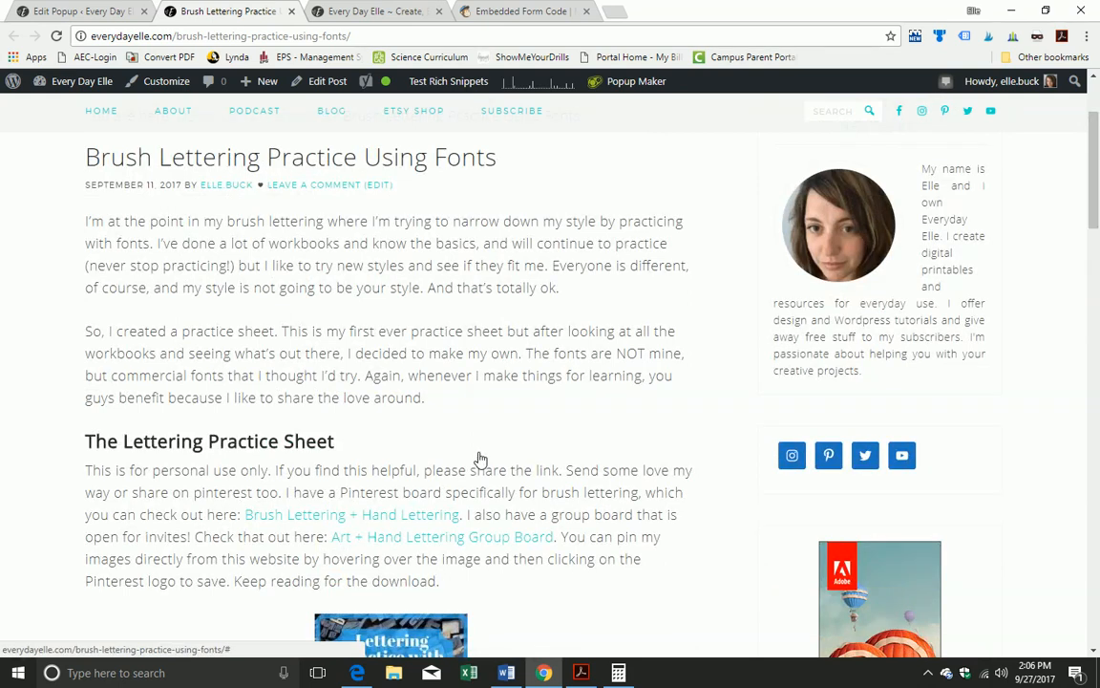
{"action": "scroll", "coordinate": [480, 458], "scroll_direction": "up", "scroll_amount": 2}
{"action": "scroll", "coordinate": [480, 458], "scroll_direction": "down", "scroll_amount": 2}
{"action": "scroll", "coordinate": [481, 459], "scroll_direction": "down", "scroll_amount": 4}
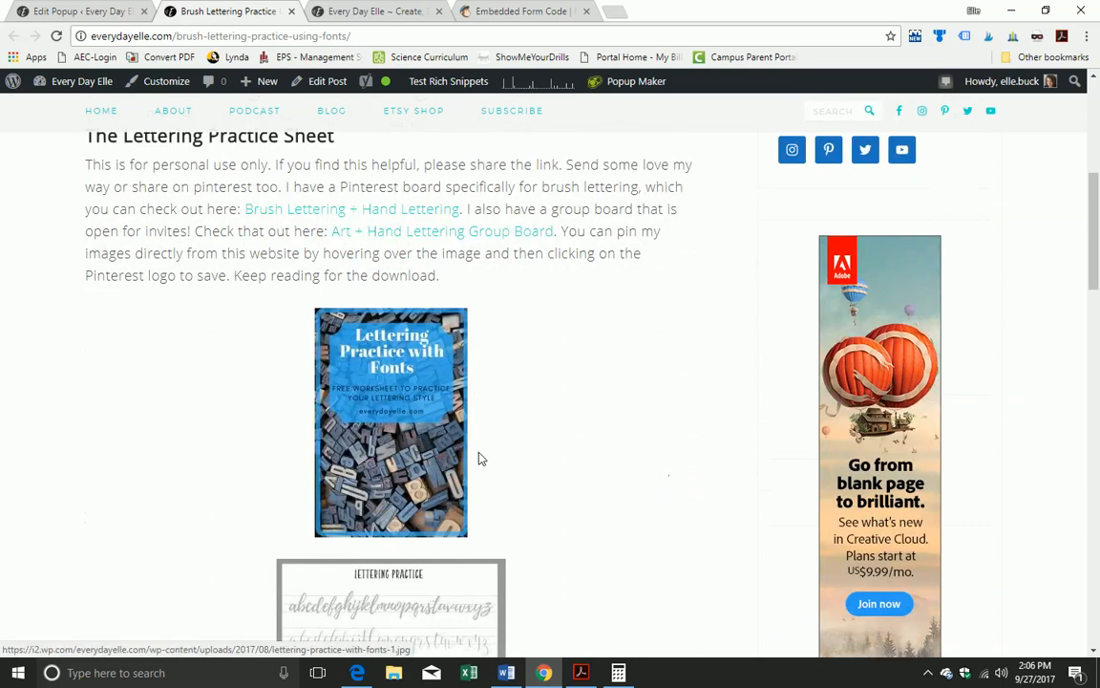
{"action": "scroll", "coordinate": [489, 456], "scroll_direction": "down", "scroll_amount": 3}
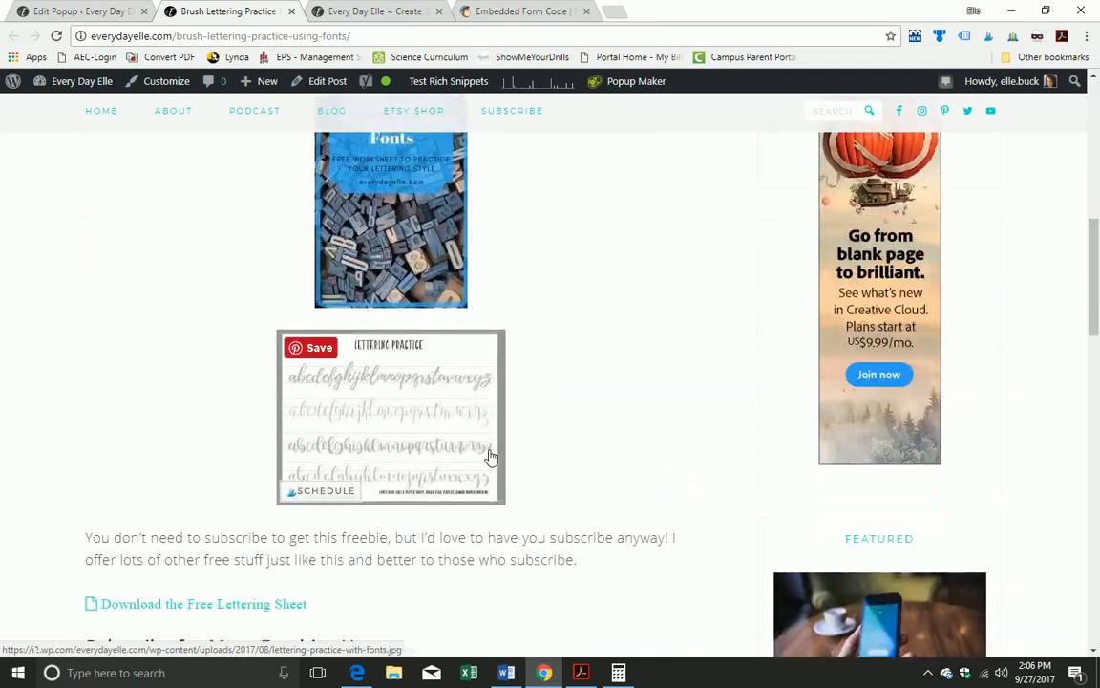
{"action": "scroll", "coordinate": [574, 454], "scroll_direction": "down", "scroll_amount": 3}
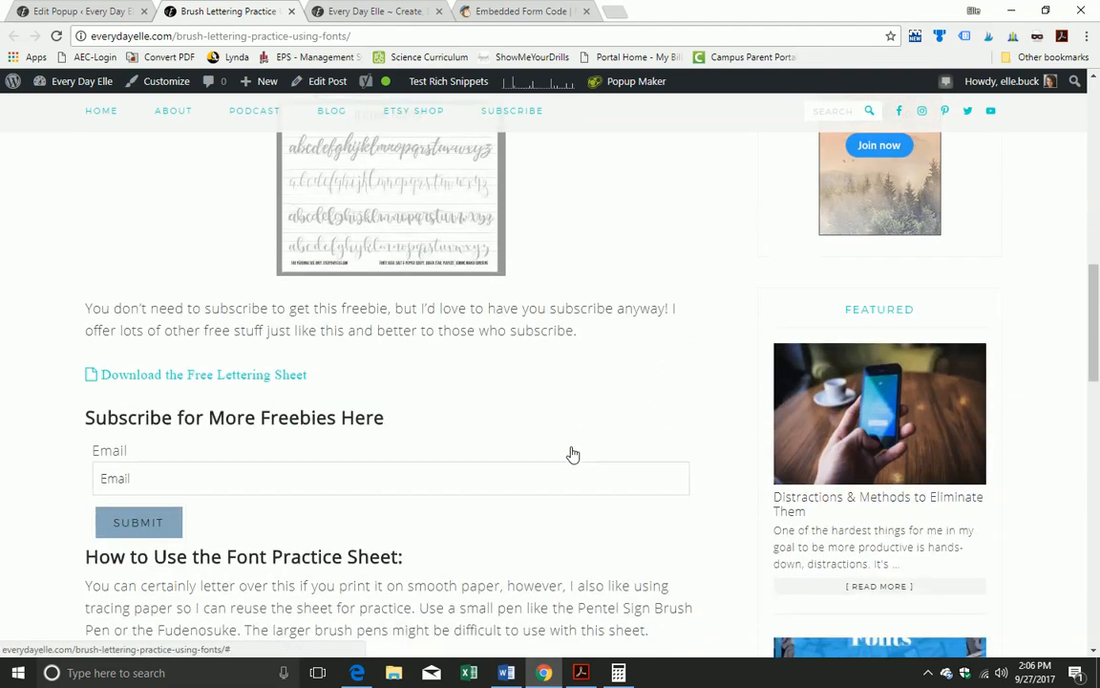
{"action": "scroll", "coordinate": [573, 455], "scroll_direction": "down", "scroll_amount": 5}
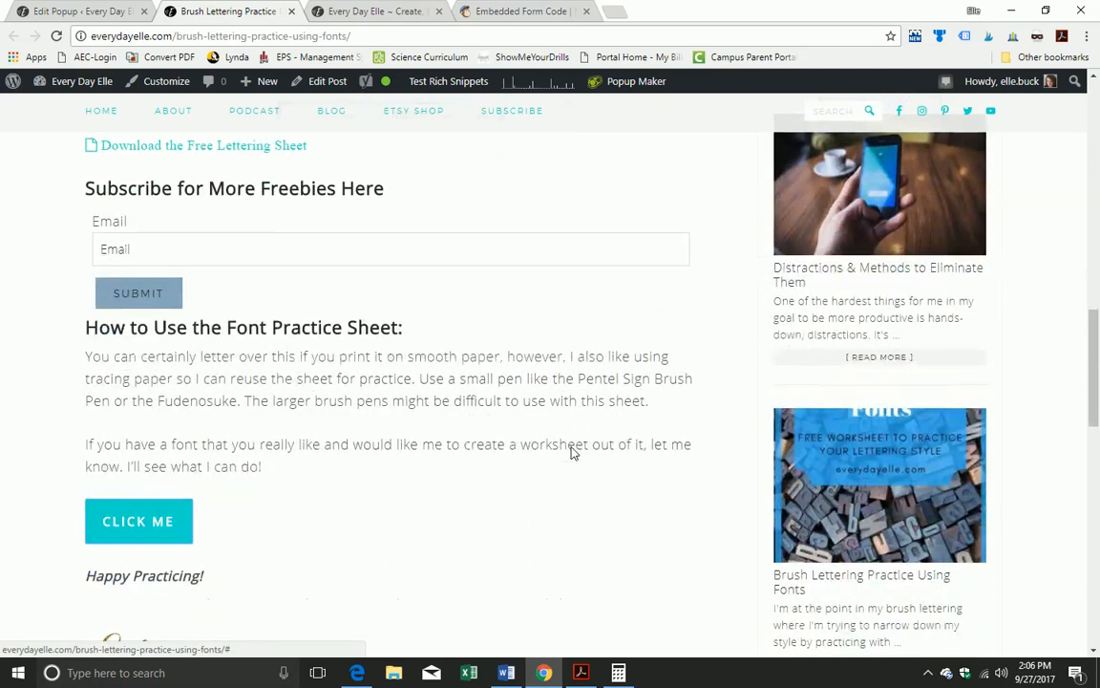
{"action": "left_click", "coordinate": [68, 11]}
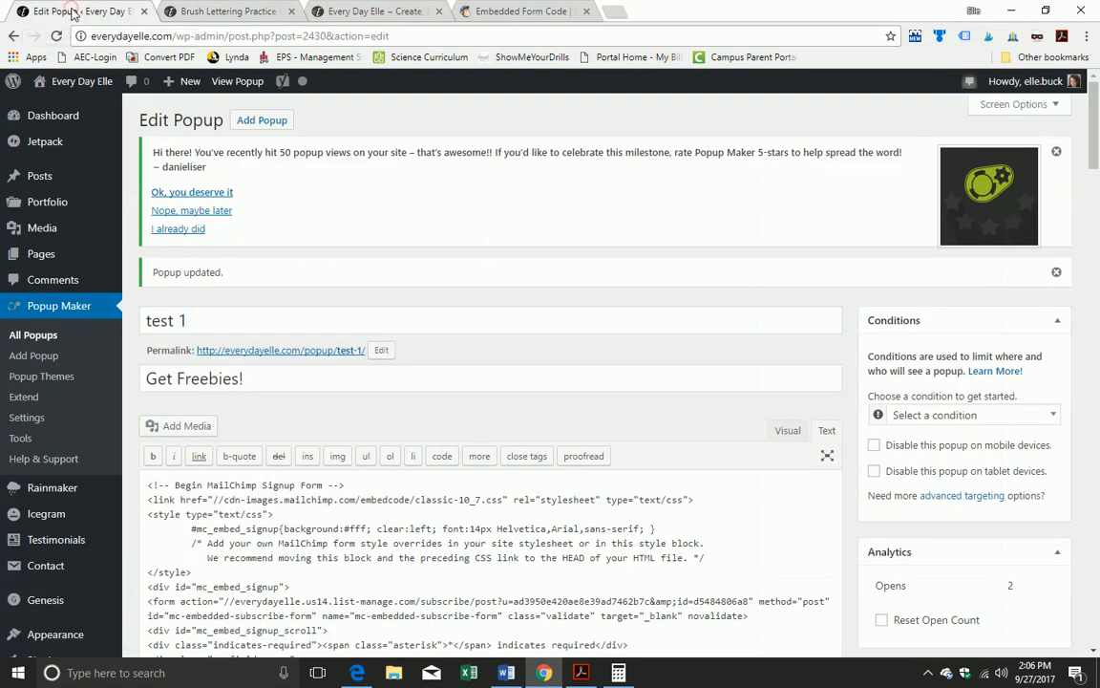
Step: Show Popup Maker's All Popups list and check that test 1 is titled Get Freebies! with 3 opens
{"action": "left_click", "coordinate": [33, 335]}
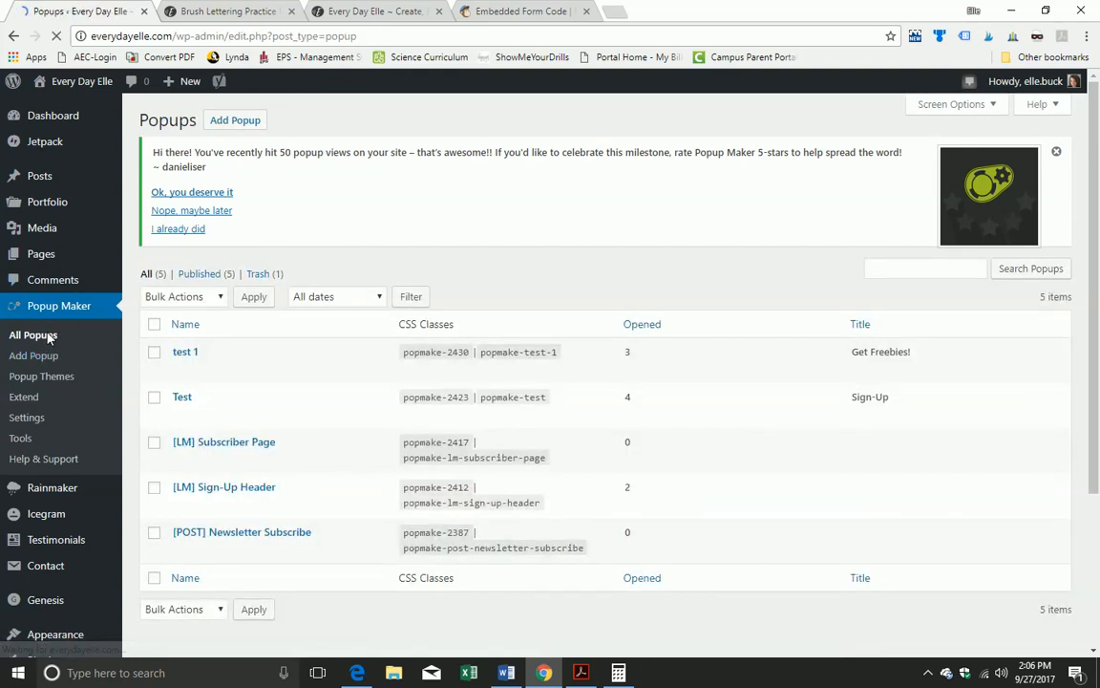
{"action": "scroll", "coordinate": [685, 197], "scroll_direction": "down", "scroll_amount": 3}
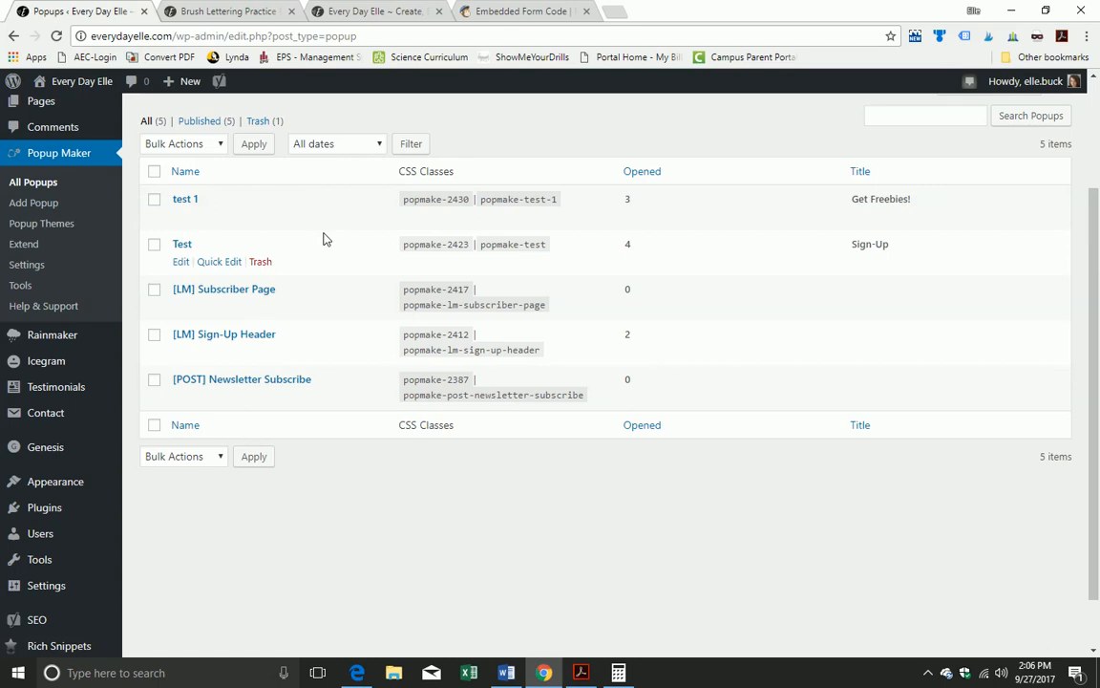
{"action": "scroll", "coordinate": [322, 239], "scroll_direction": "up", "scroll_amount": 3}
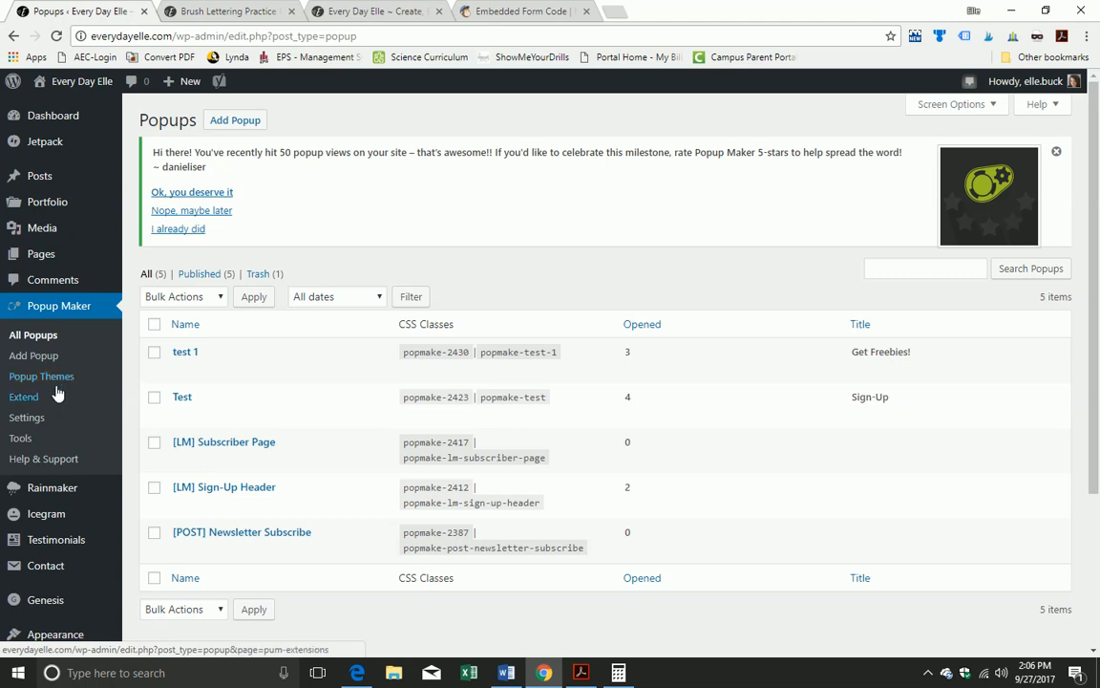
Step: Browse the Extend Popup Maker extension cards, such as Core Extensions Bundle and Advanced Theme Builder
{"action": "left_click", "coordinate": [24, 398]}
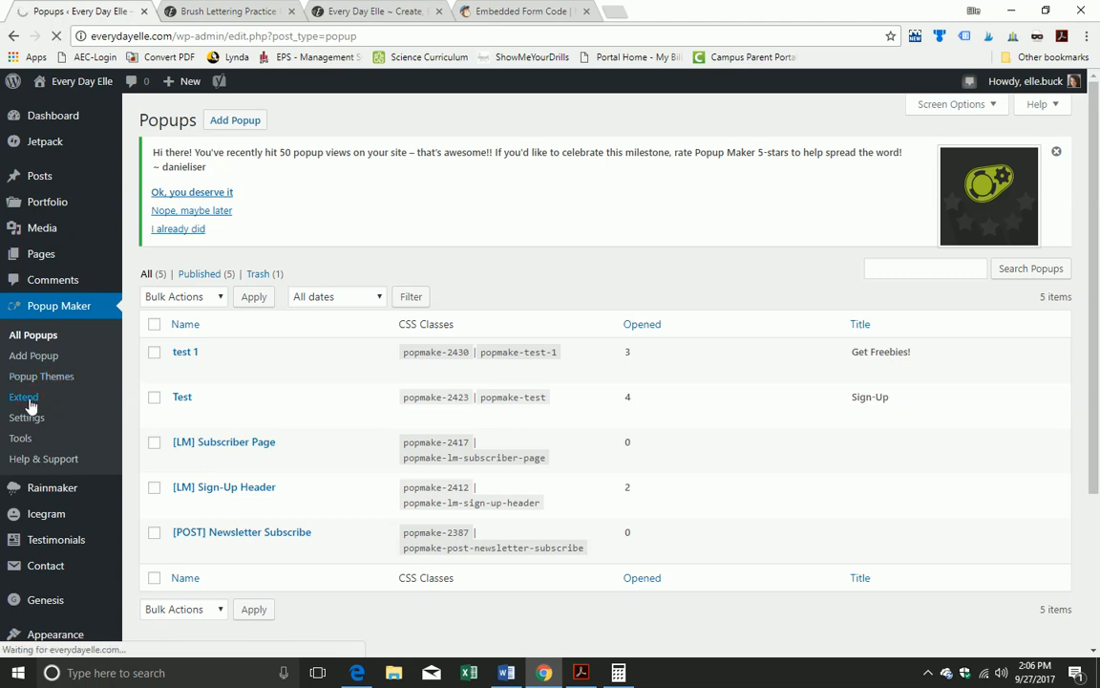
{"action": "scroll", "coordinate": [30, 406], "scroll_direction": "down", "scroll_amount": 2}
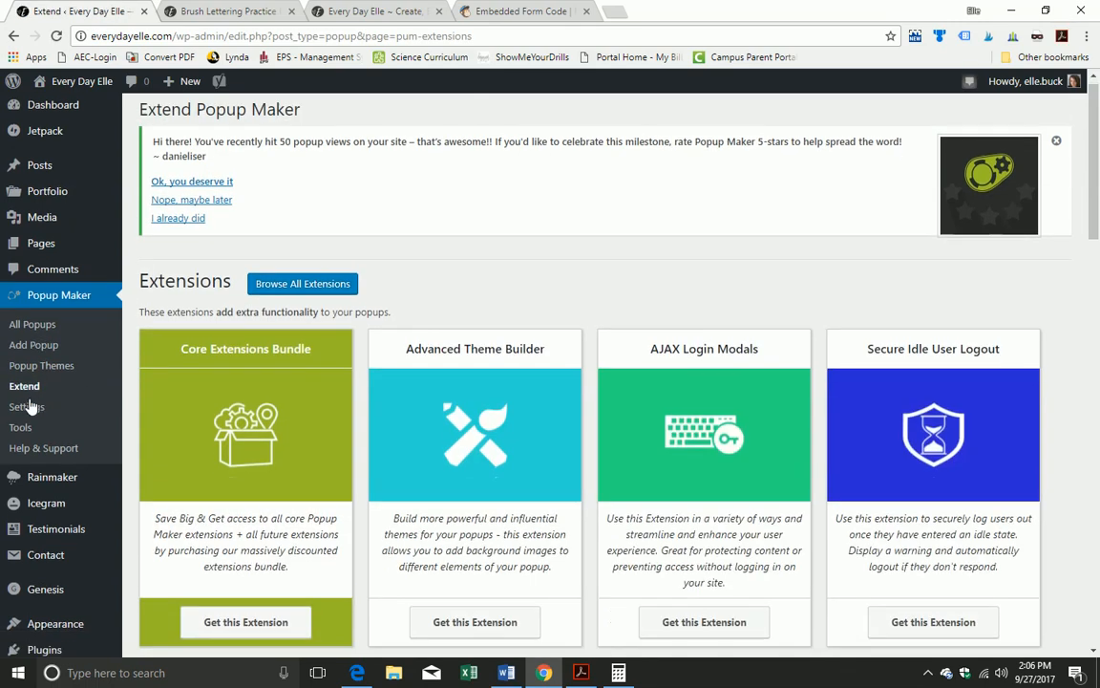
{"action": "scroll", "coordinate": [29, 406], "scroll_direction": "down", "scroll_amount": 5}
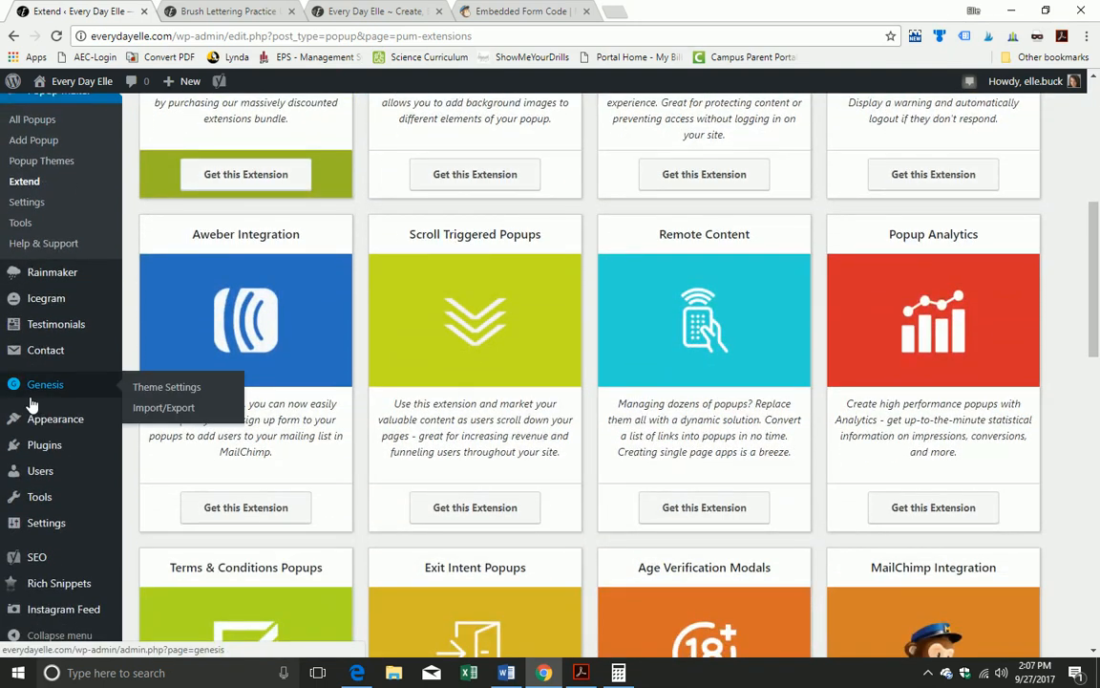
{"action": "scroll", "coordinate": [29, 406], "scroll_direction": "down", "scroll_amount": 4}
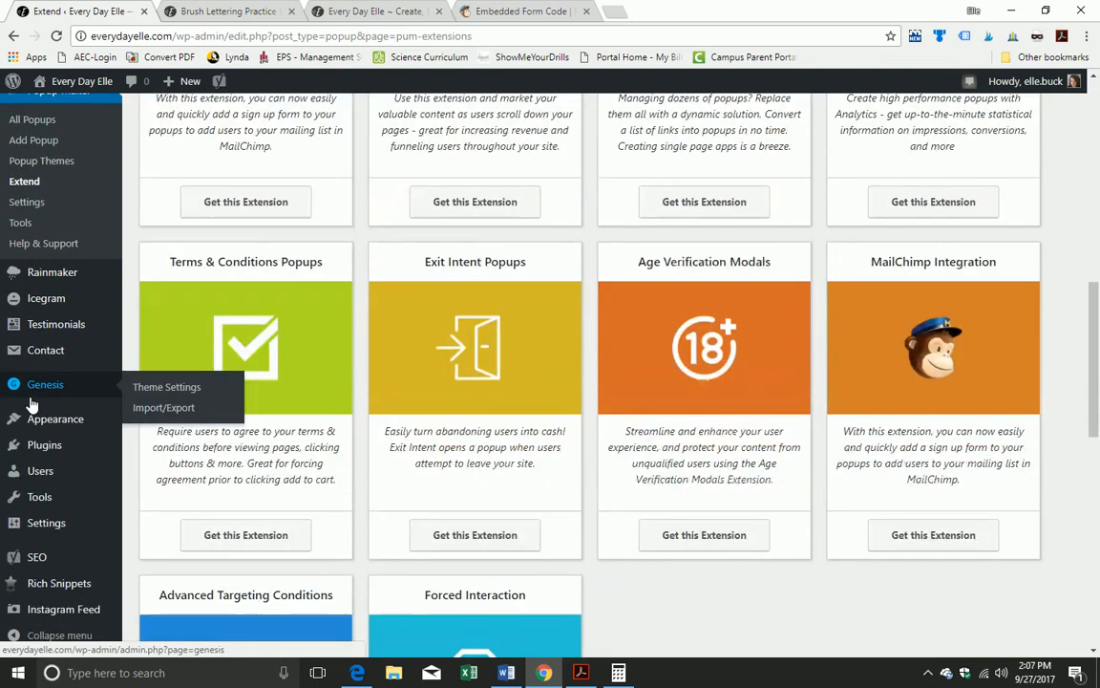
{"action": "scroll", "coordinate": [32, 406], "scroll_direction": "down", "scroll_amount": 1}
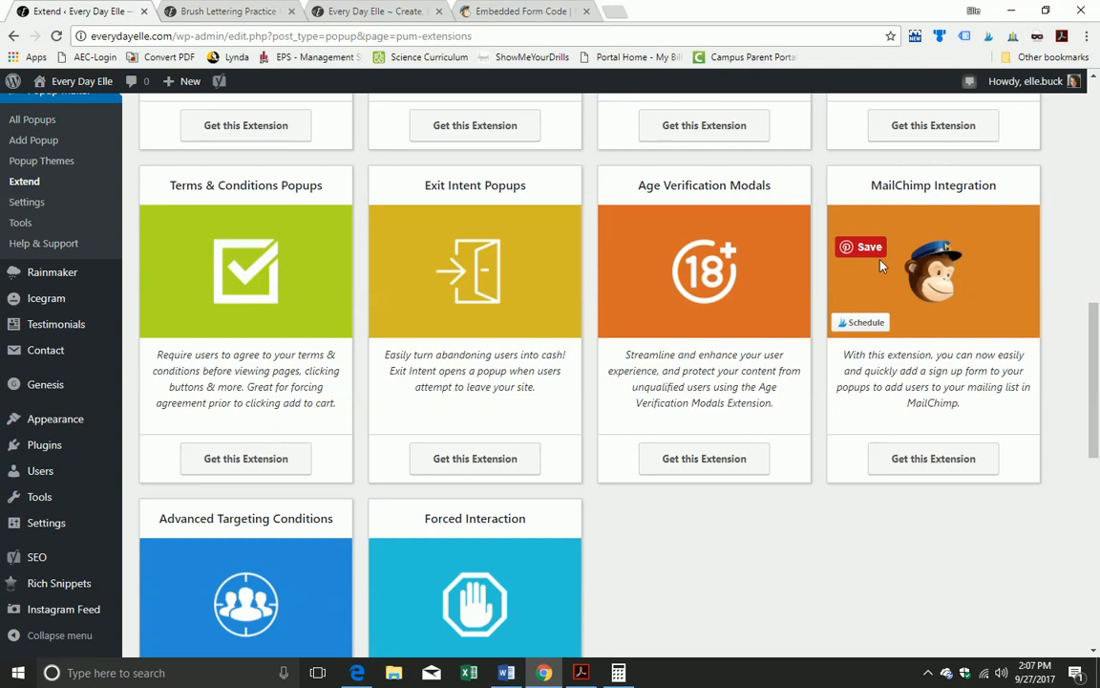
{"action": "scroll", "coordinate": [881, 265], "scroll_direction": "down", "scroll_amount": 1}
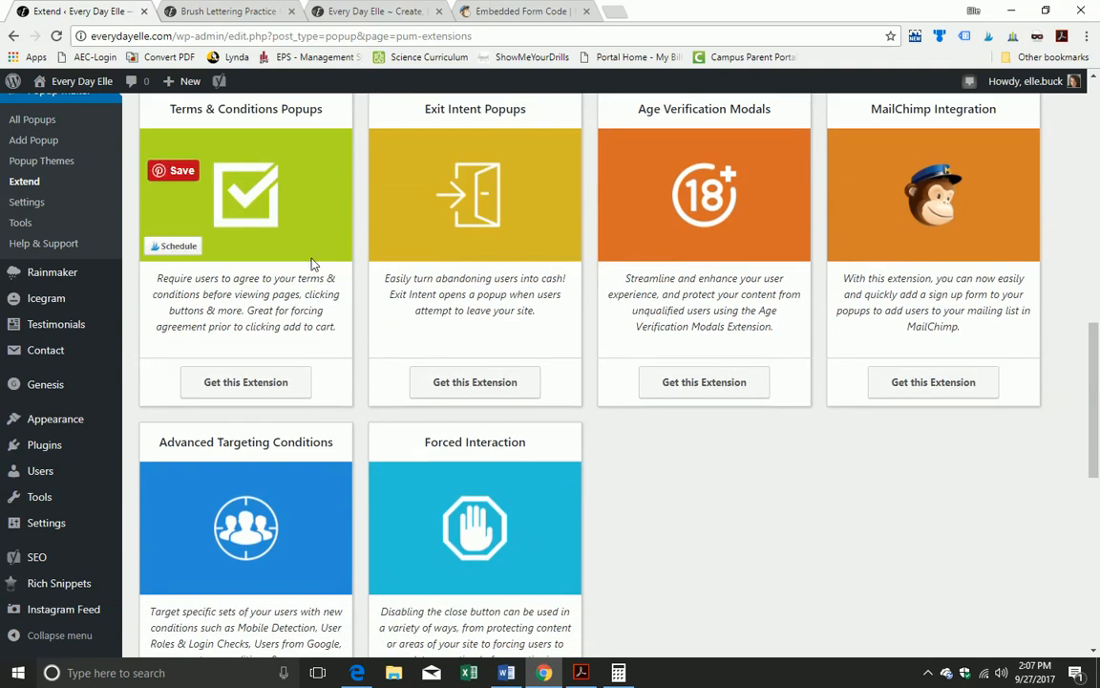
{"action": "scroll", "coordinate": [351, 290], "scroll_direction": "down", "scroll_amount": 3}
{"action": "scroll", "coordinate": [351, 290], "scroll_direction": "down", "scroll_amount": 3}
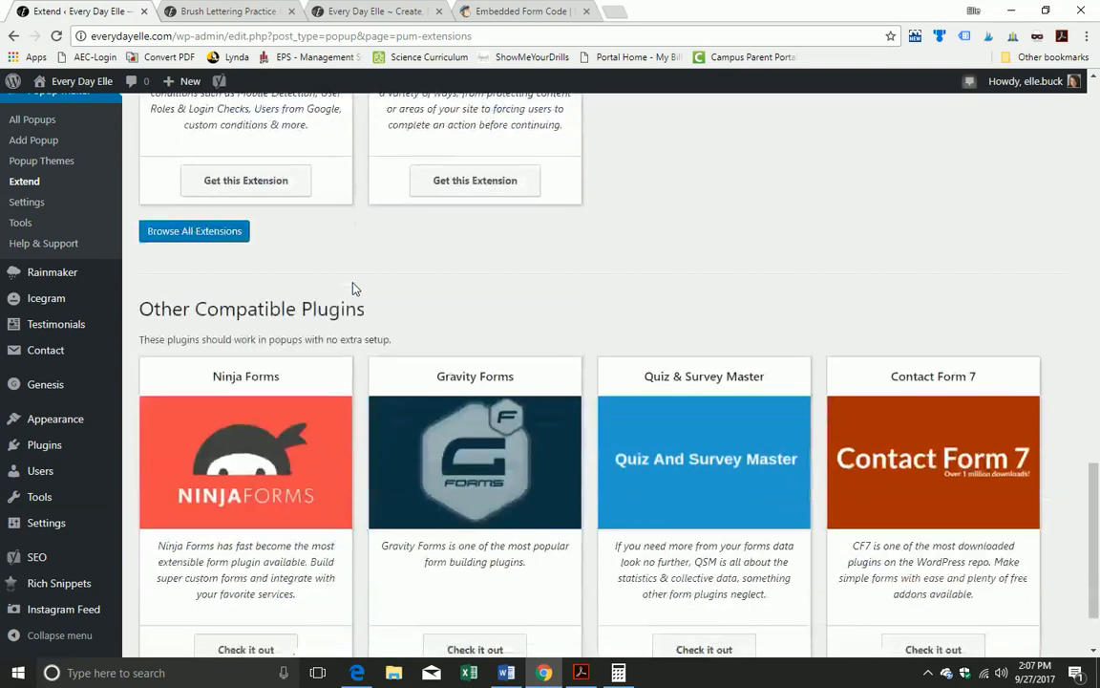
{"action": "scroll", "coordinate": [351, 289], "scroll_direction": "down", "scroll_amount": 1}
{"action": "scroll", "coordinate": [351, 290], "scroll_direction": "up", "scroll_amount": 15}
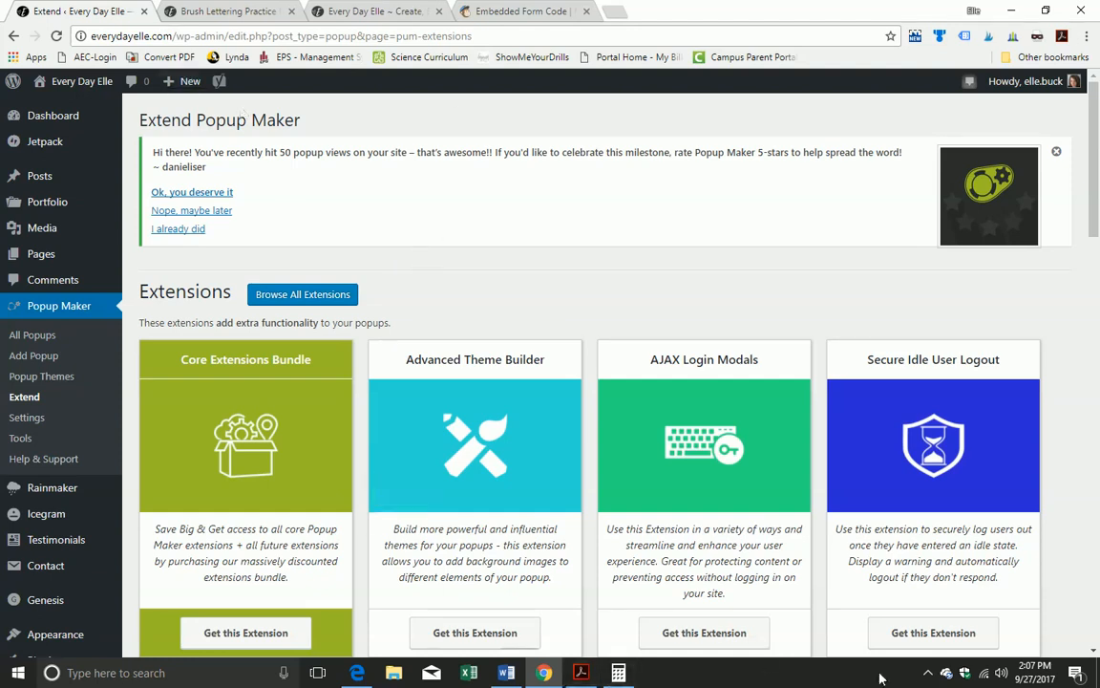
{"action": "left_click", "coordinate": [927, 672]}
{"action": "left_click", "coordinate": [944, 649]}
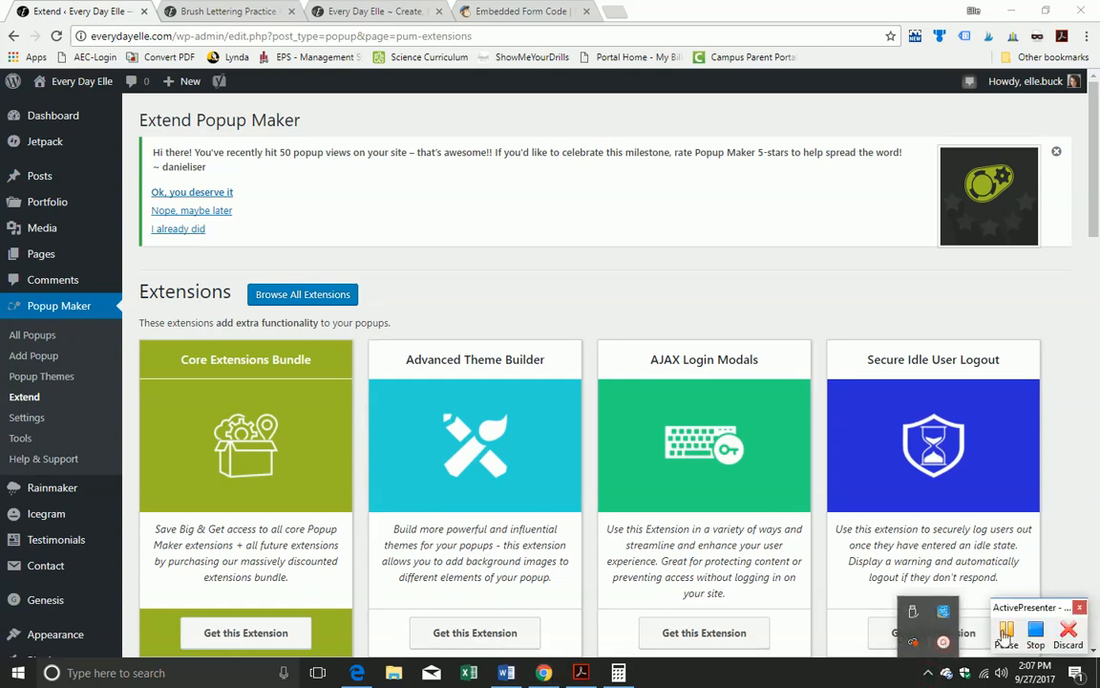